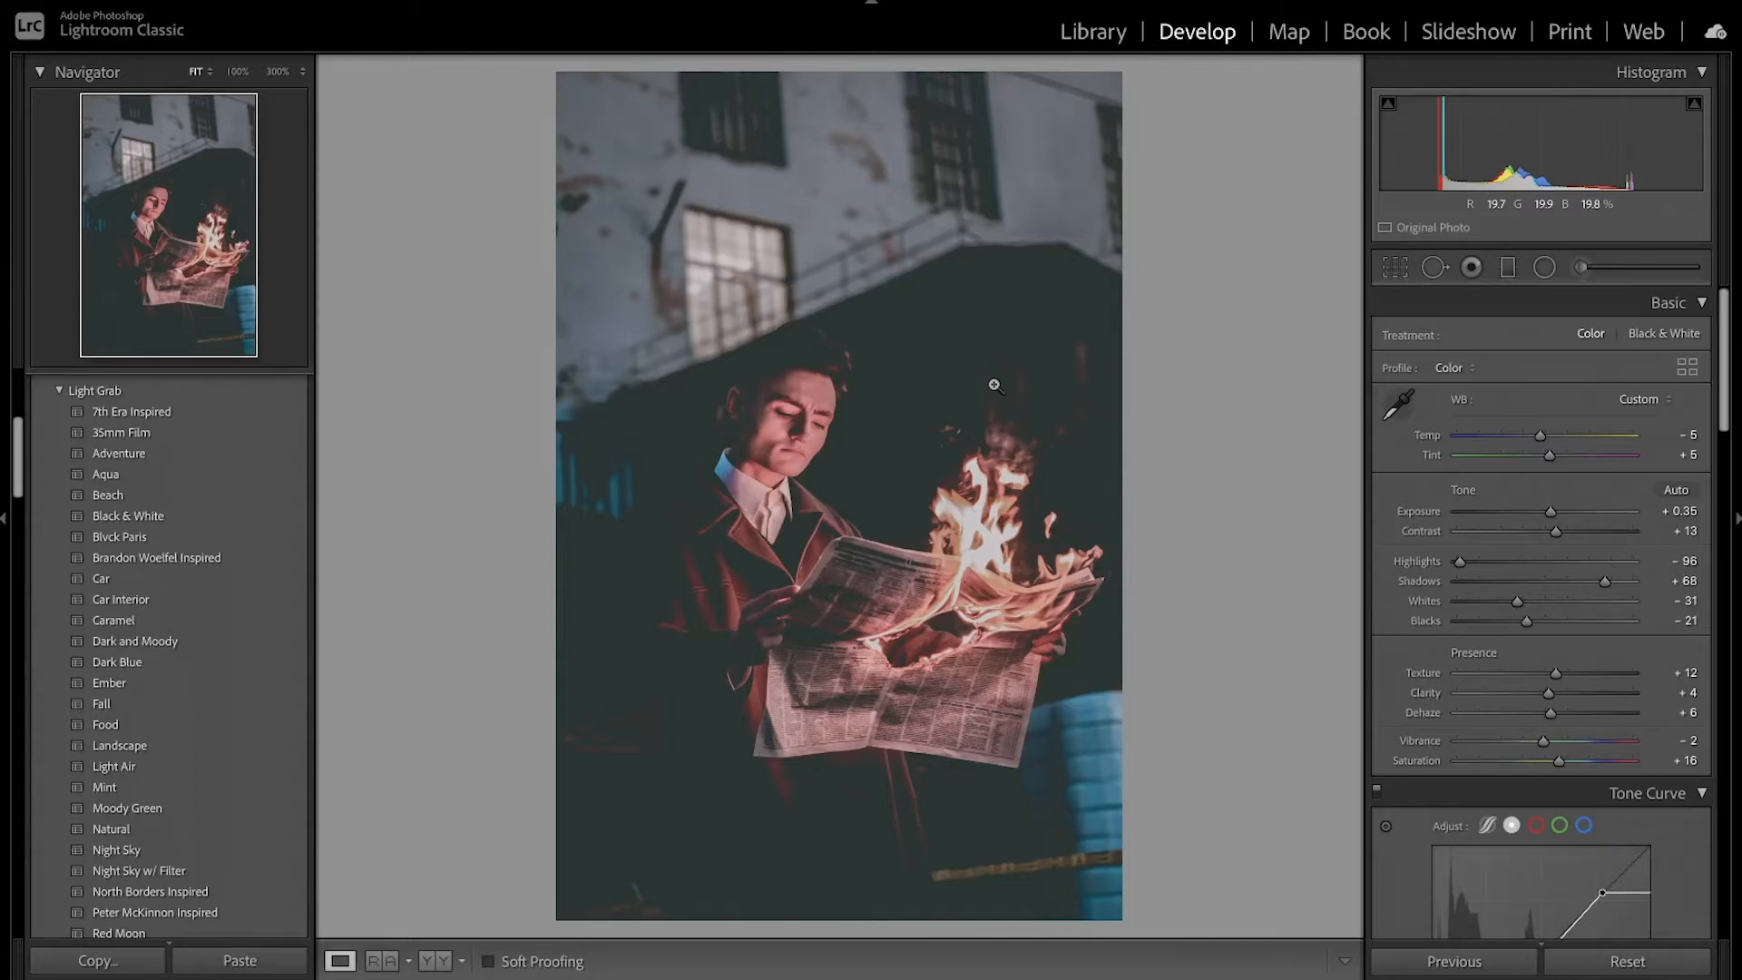
Step: Compare the edited newspaper-fire portrait with its original version
key("backslash")
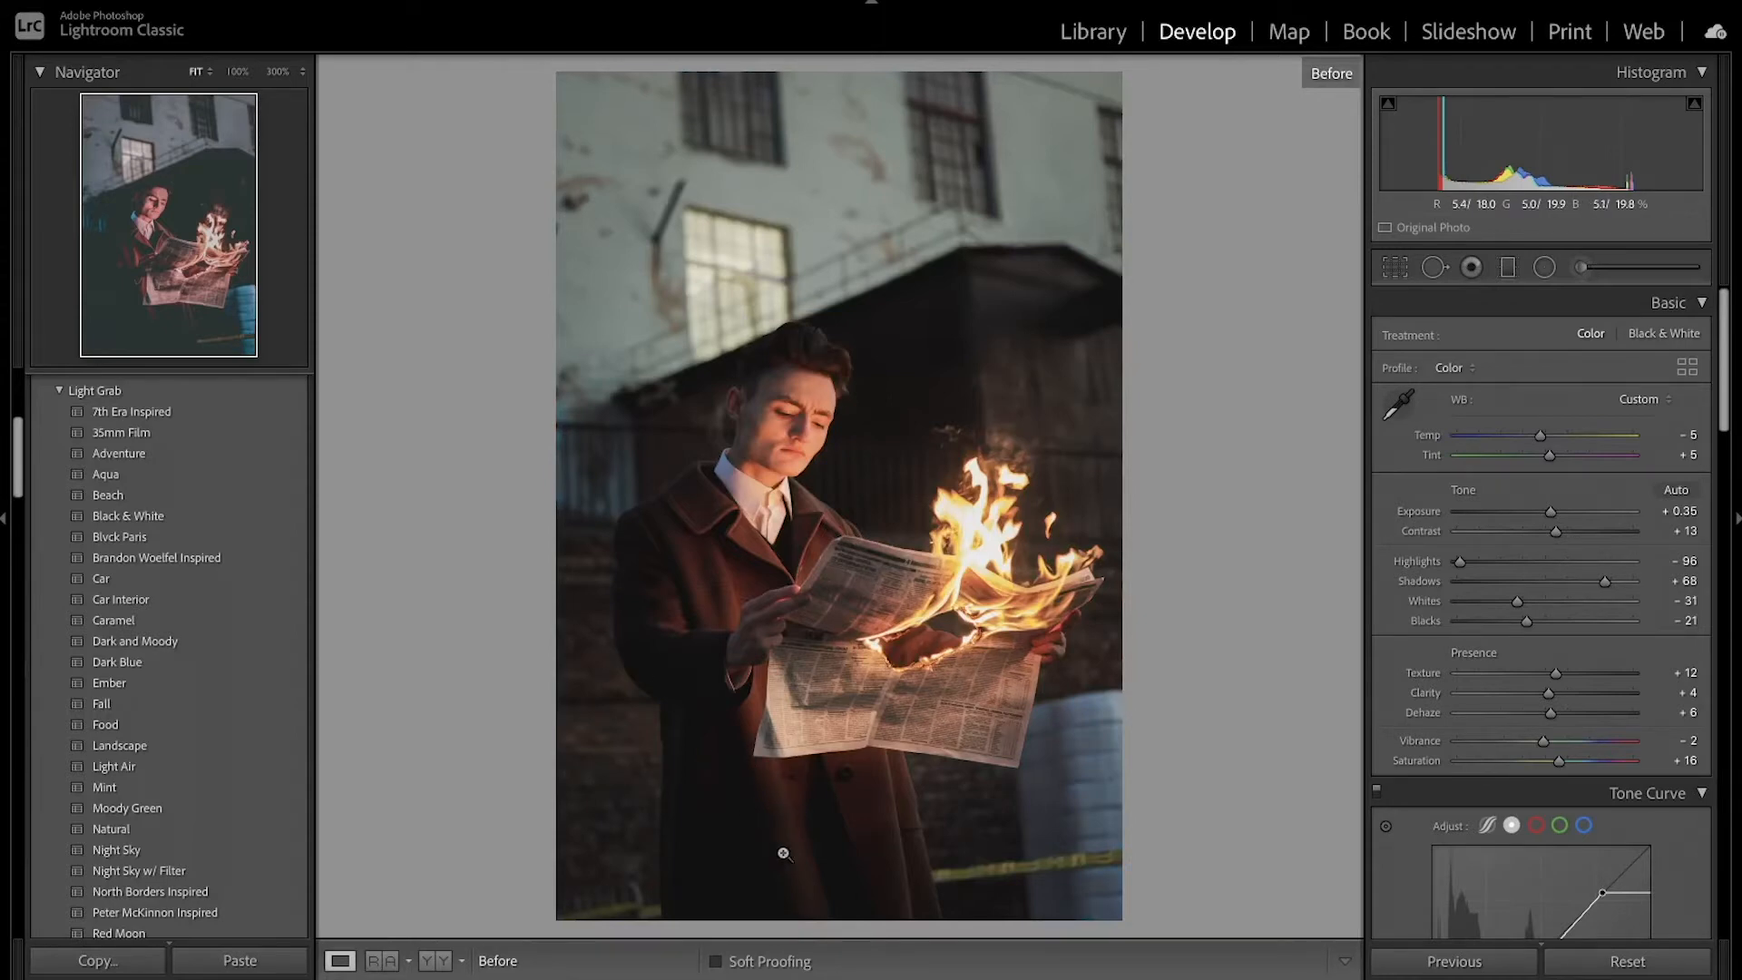
key("backslash")
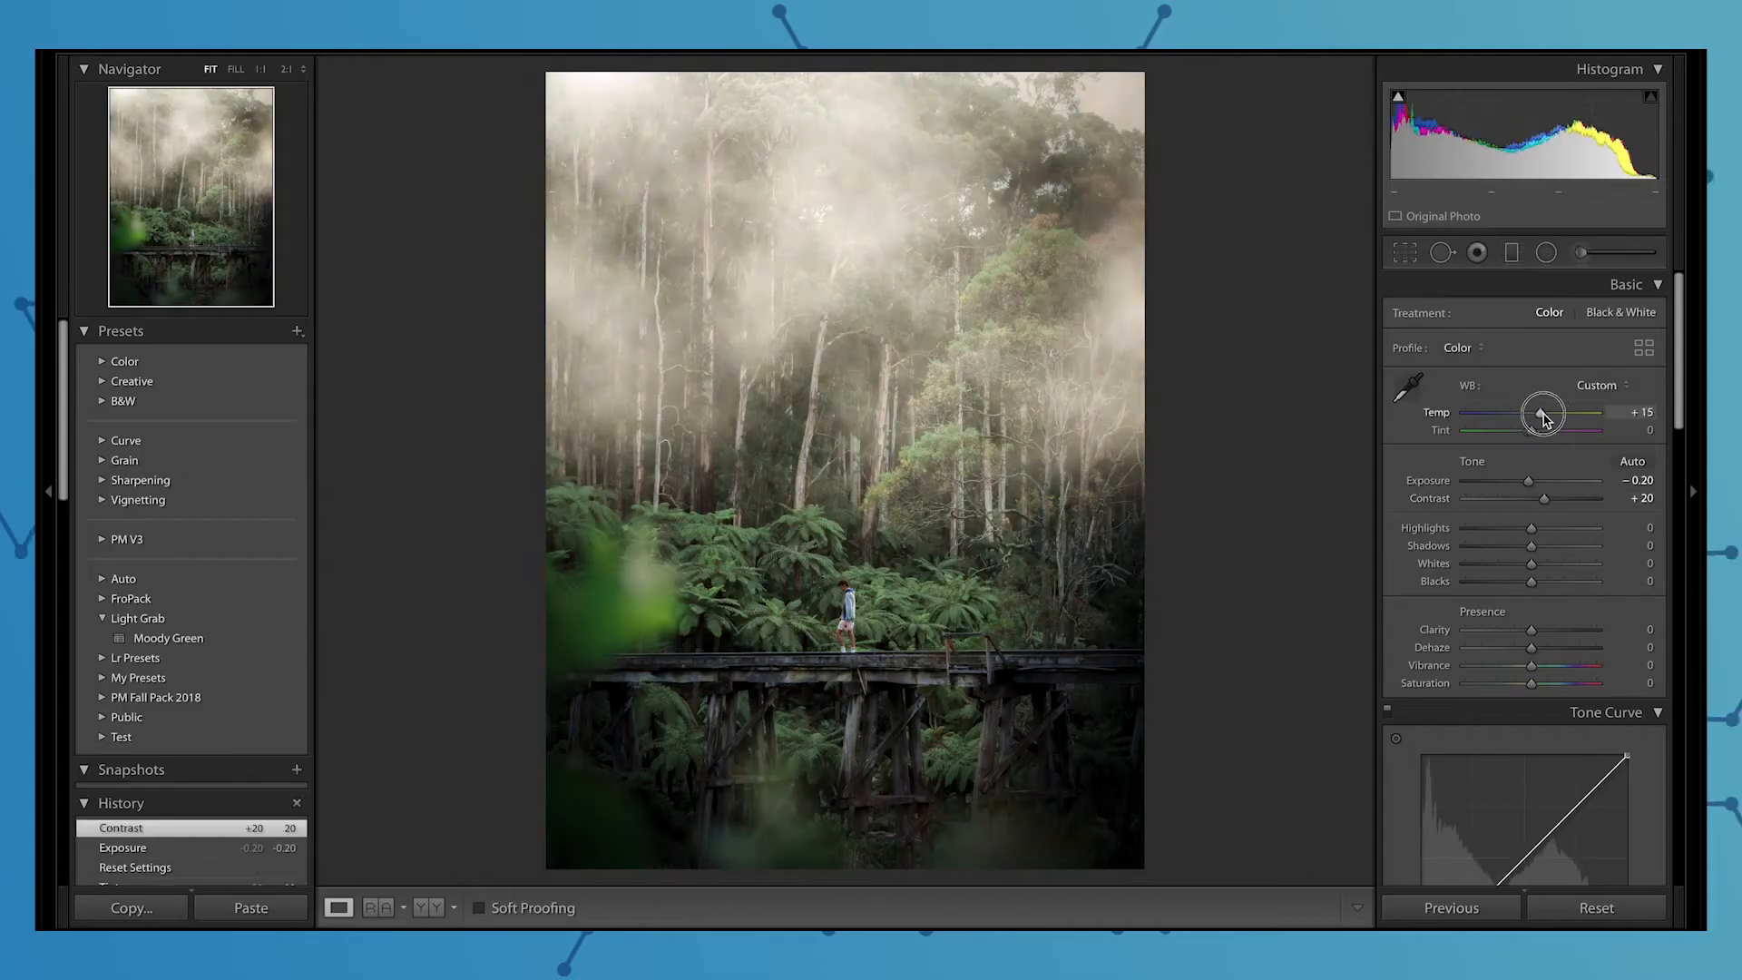
Step: Shape the forest photo's tone curve and set the Red saturation to −30 and Orange saturation to −40
left_click(1580, 677)
left_click(1580, 695)
left_click_drag(1626, 449, 1515, 483)
left_click(1580, 677)
left_click(1583, 695)
left_click(1580, 678)
left_click(1580, 695)
scroll(1474, 619, "down", 5)
scroll(1473, 618, "down", 3)
left_click_drag(1537, 500, 1509, 500)
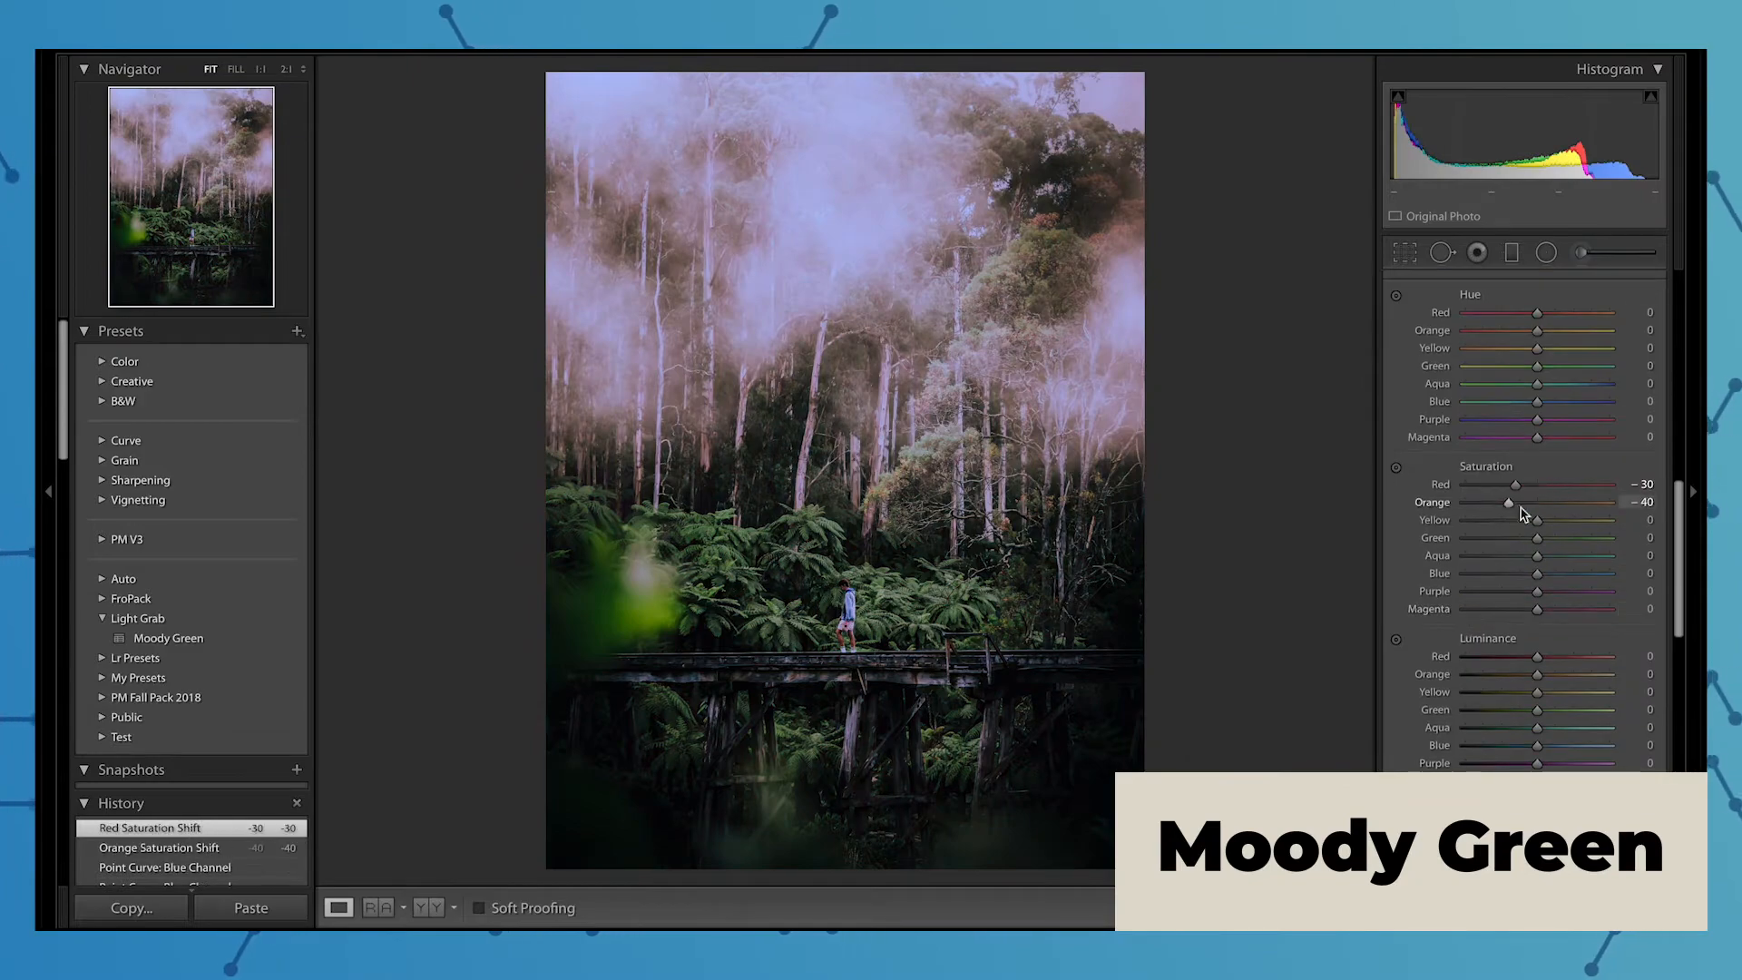
Step: Raise the orange hue and fine-tune further individual color sliders on the forest photo
left_click_drag(1537, 328, 1585, 330)
left_click_drag(1537, 536, 1575, 556)
scroll(1521, 555, "down", 2)
left_click_drag(1537, 575, 1522, 575)
scroll(1531, 594, "down", 3)
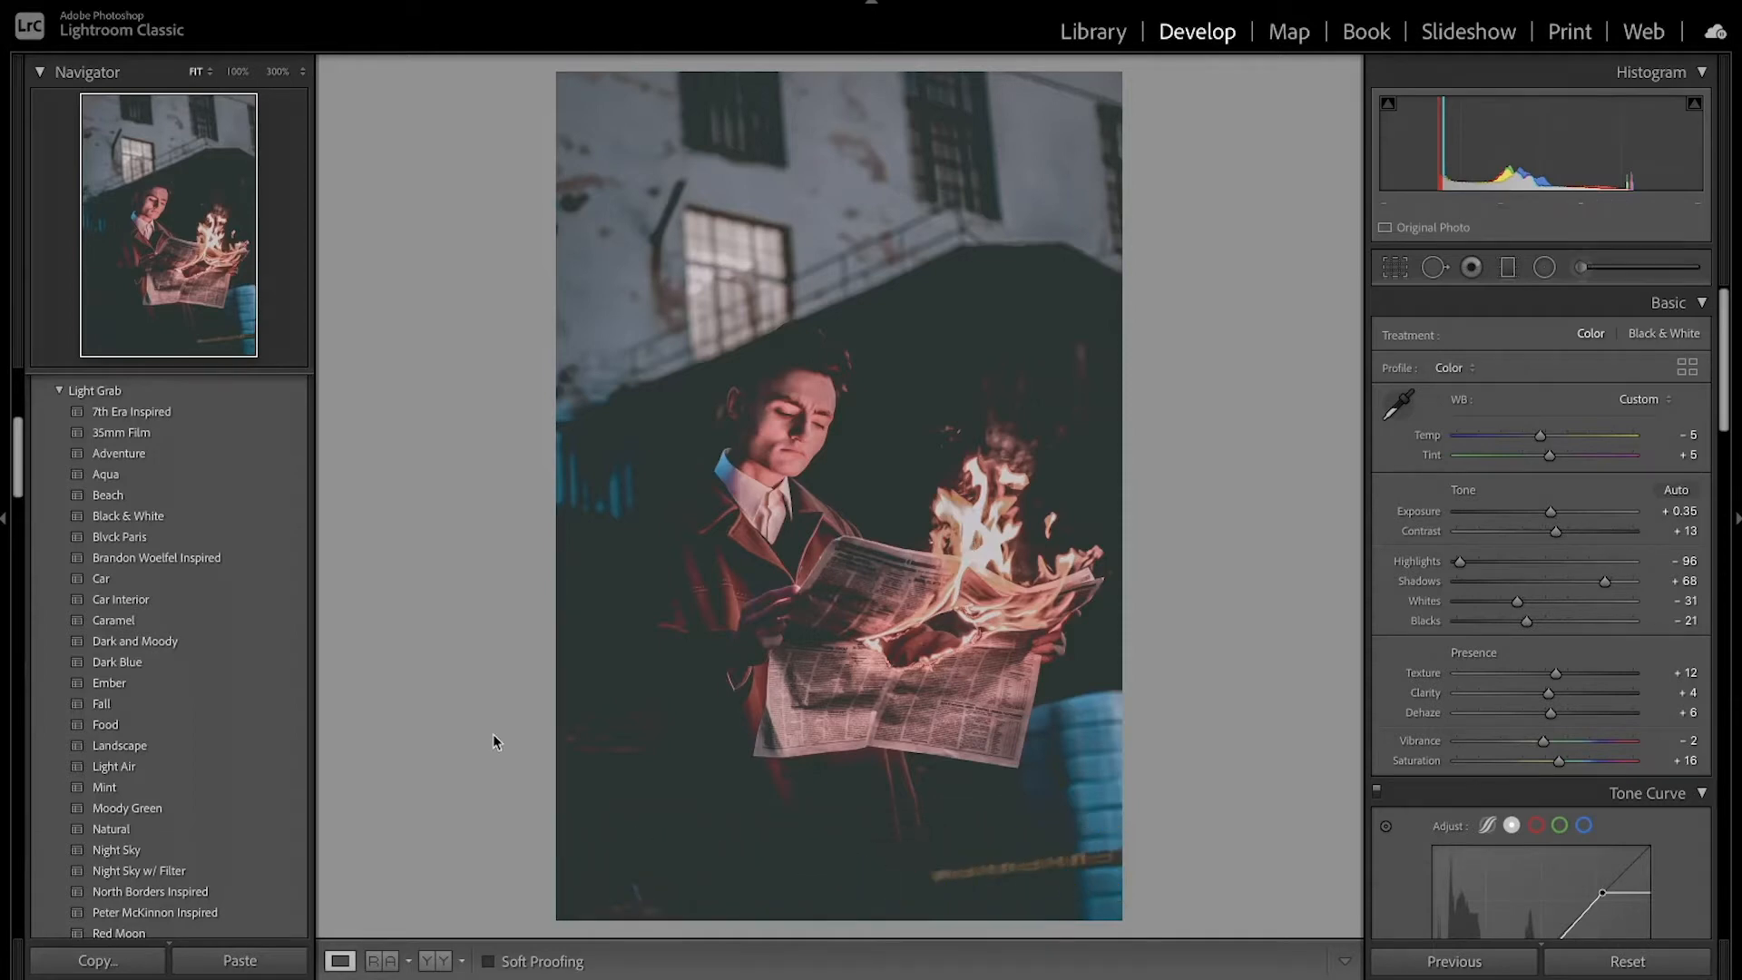
Step: Reset all edits on the newspaper-fire portrait and set its white balance to Temp −6 and Tint +5
key("ctrl+shift+r")
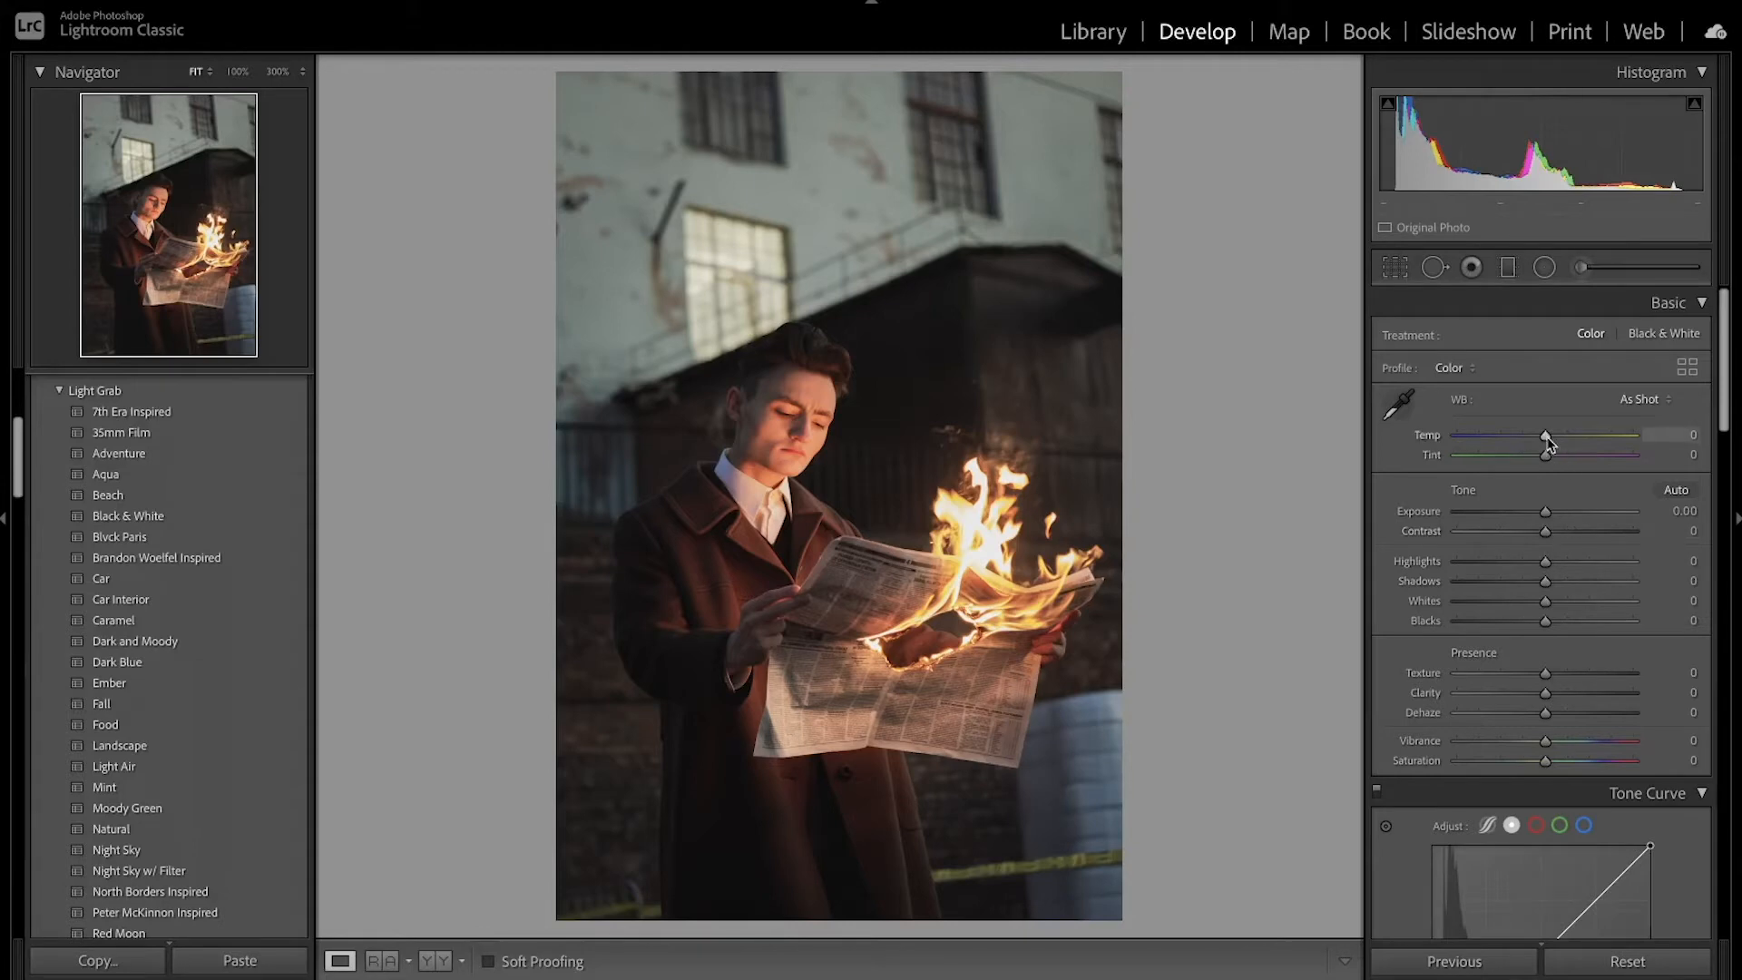
left_click_drag(1545, 435, 1542, 435)
left_click_drag(1543, 435, 1540, 435)
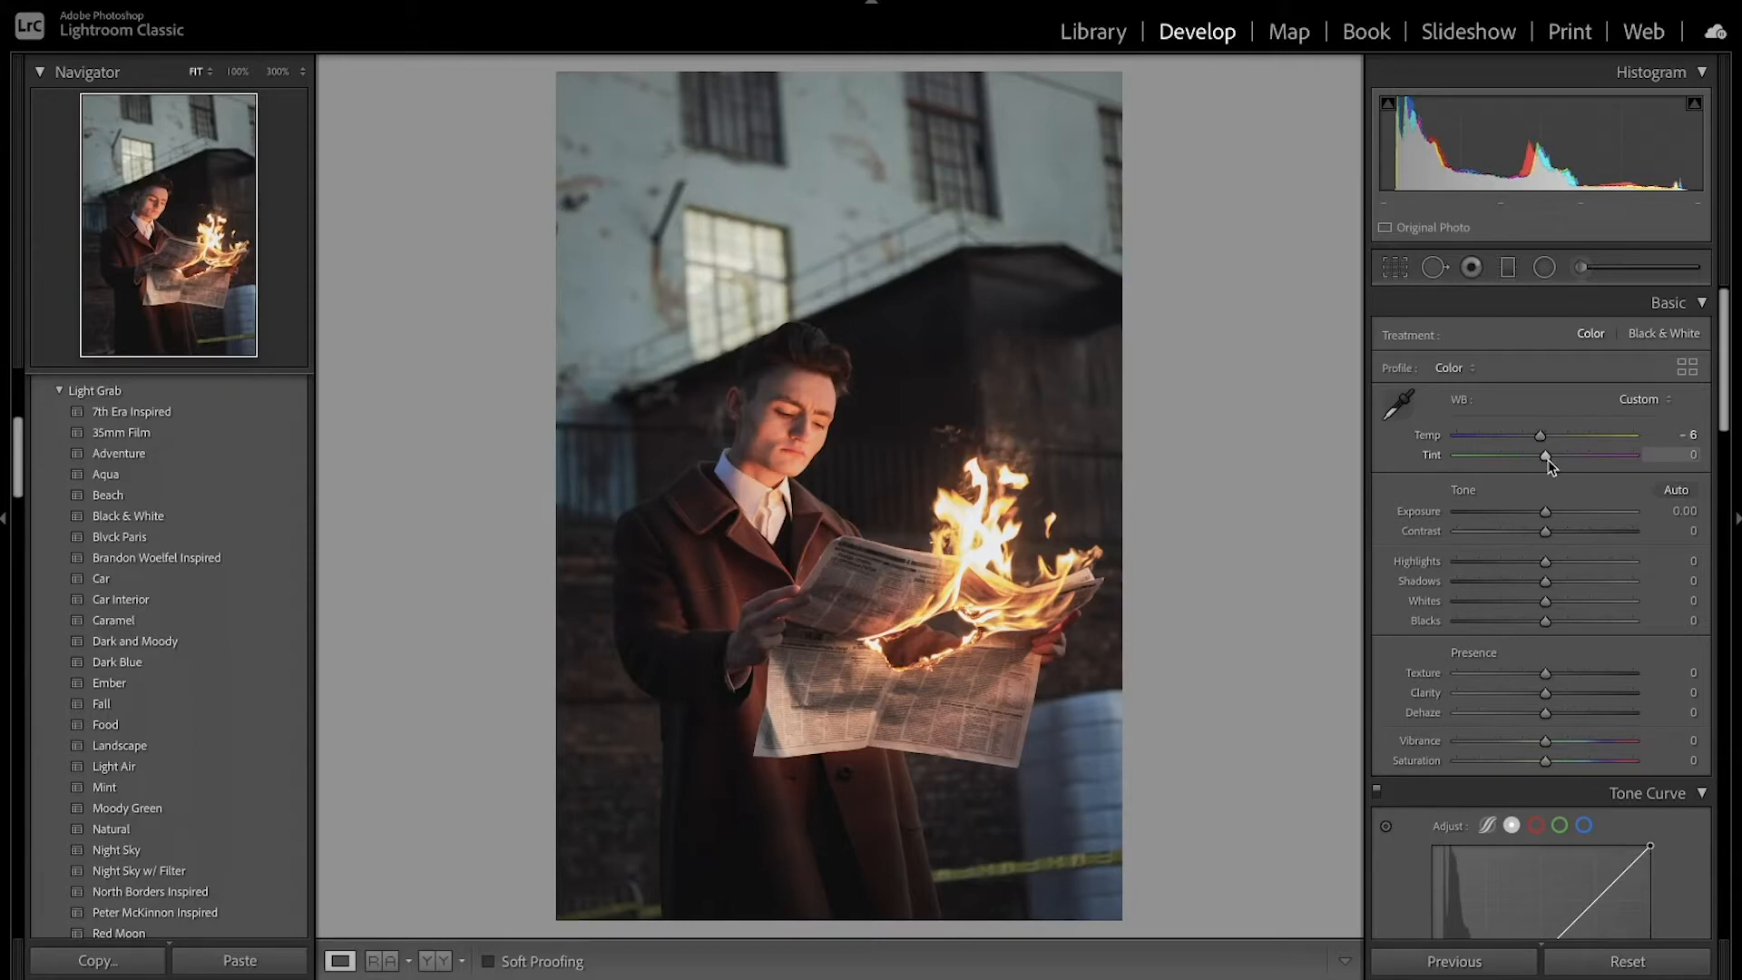
left_click_drag(1547, 459, 1553, 461)
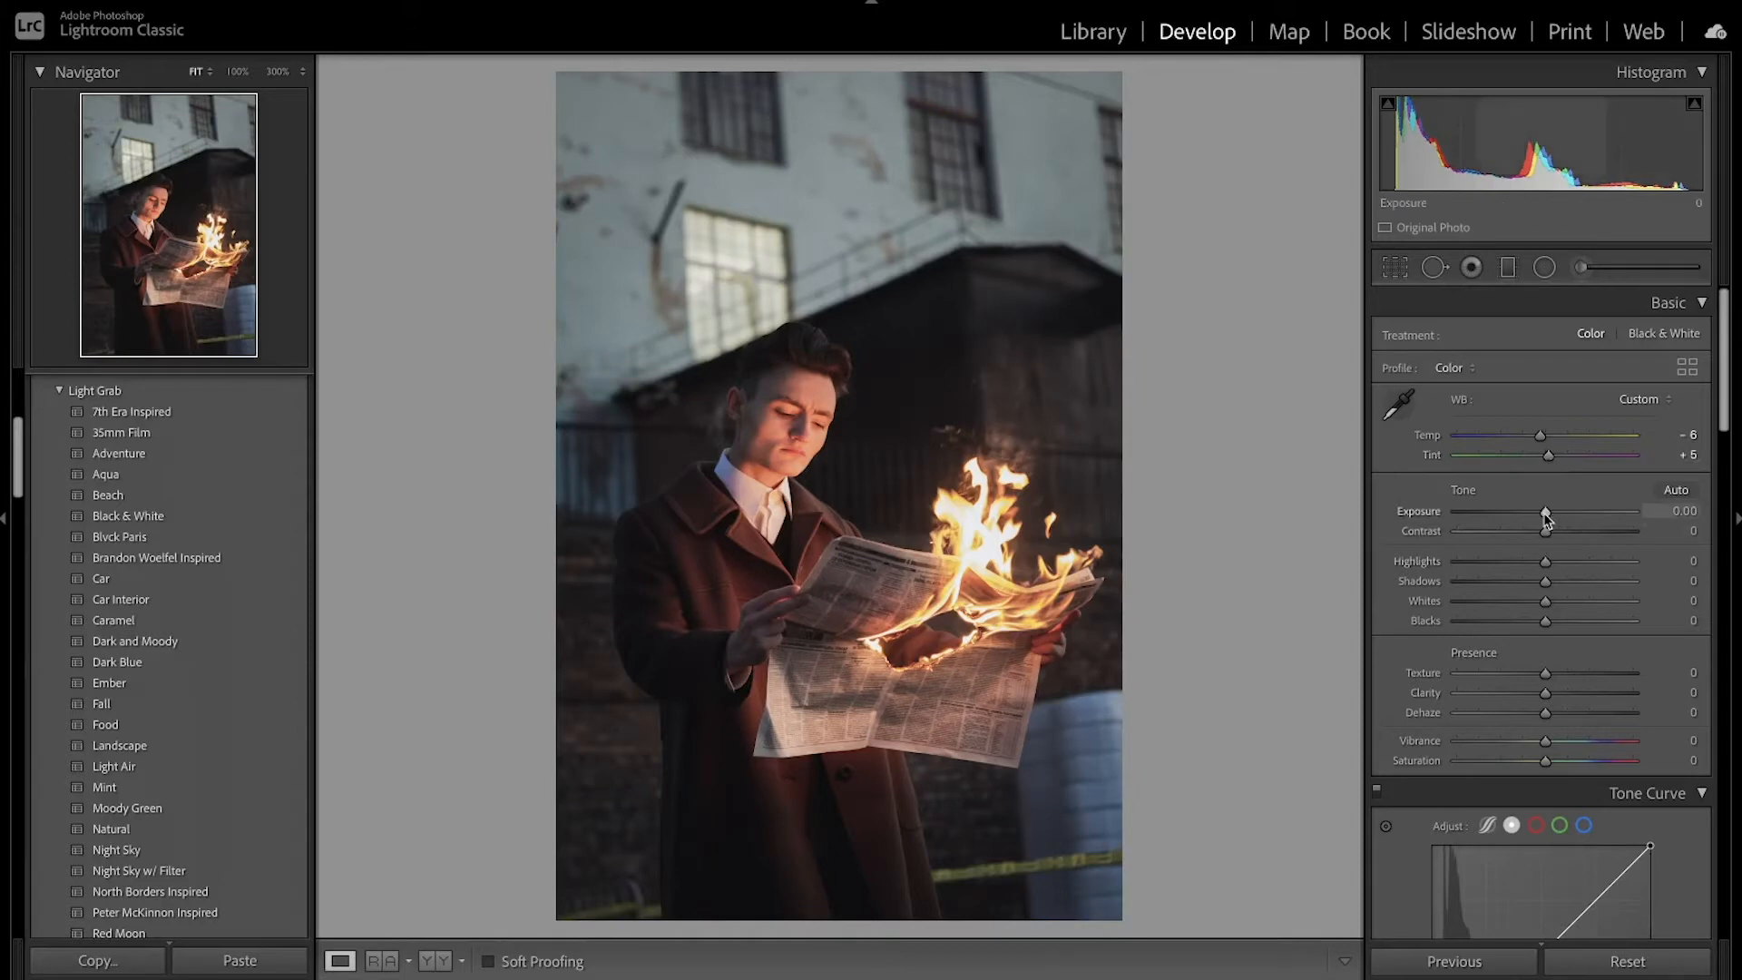
Step: Set the tone values to Exposure +0.45, Contrast +11, Highlights −92, Shadows +65, Whites −30 and Blacks −16
left_click_drag(1546, 513, 1555, 517)
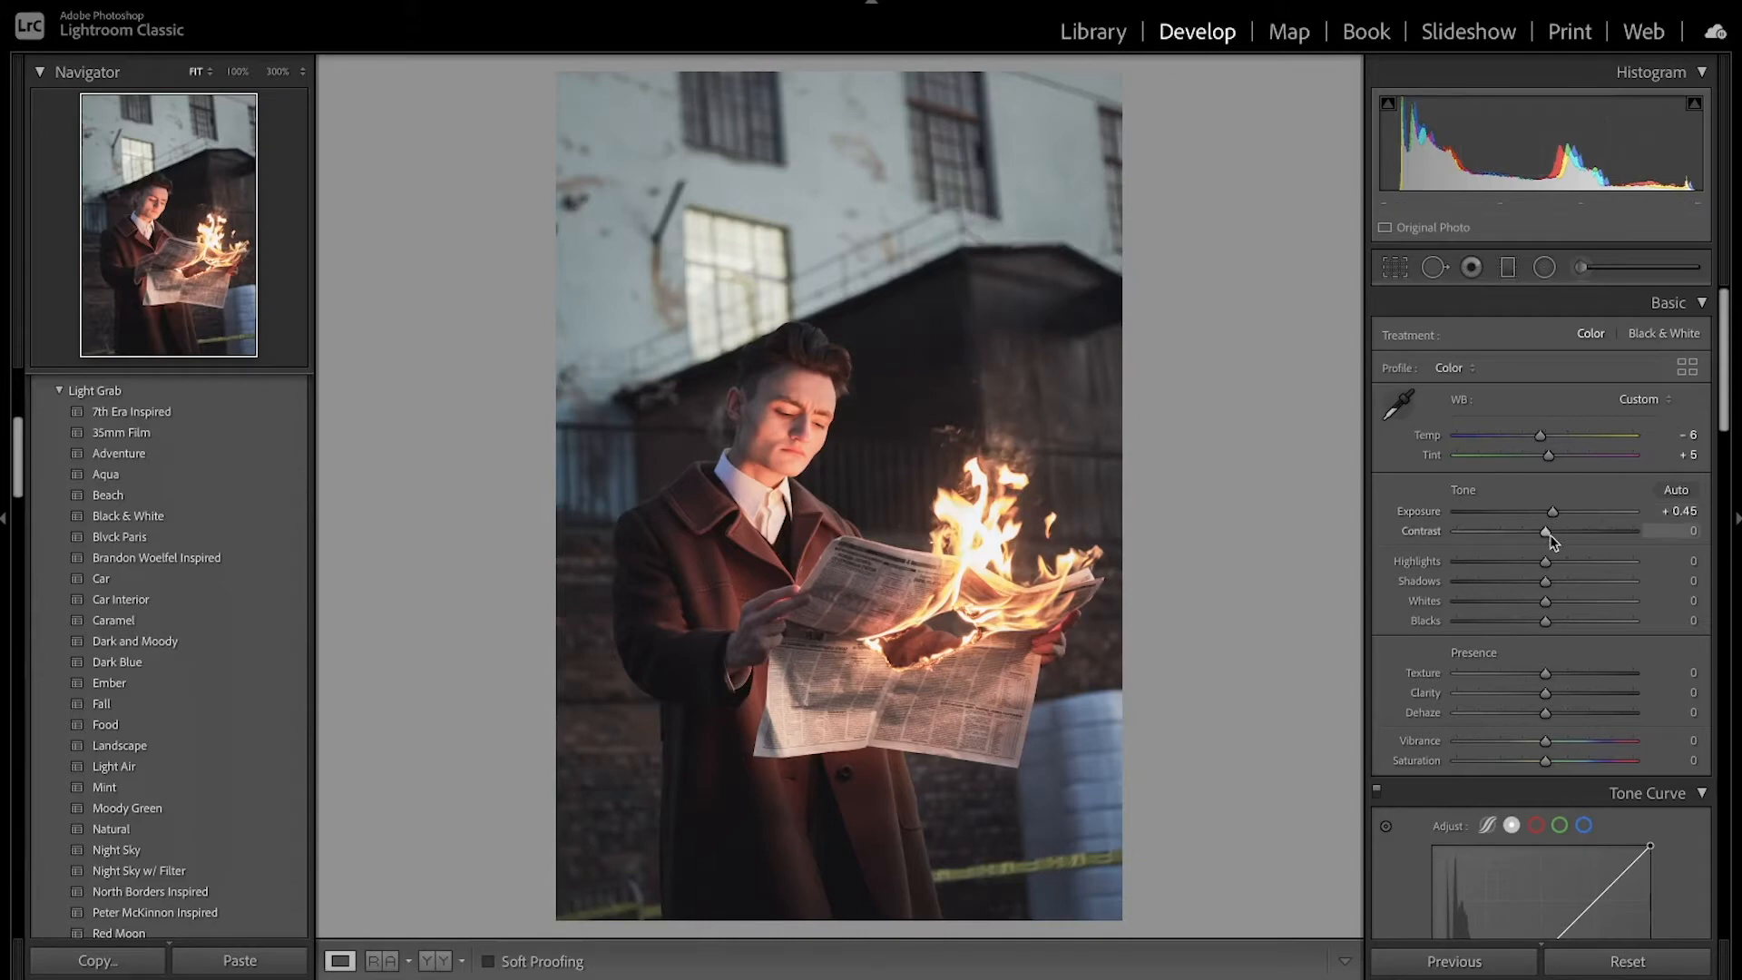
left_click_drag(1545, 533, 1554, 533)
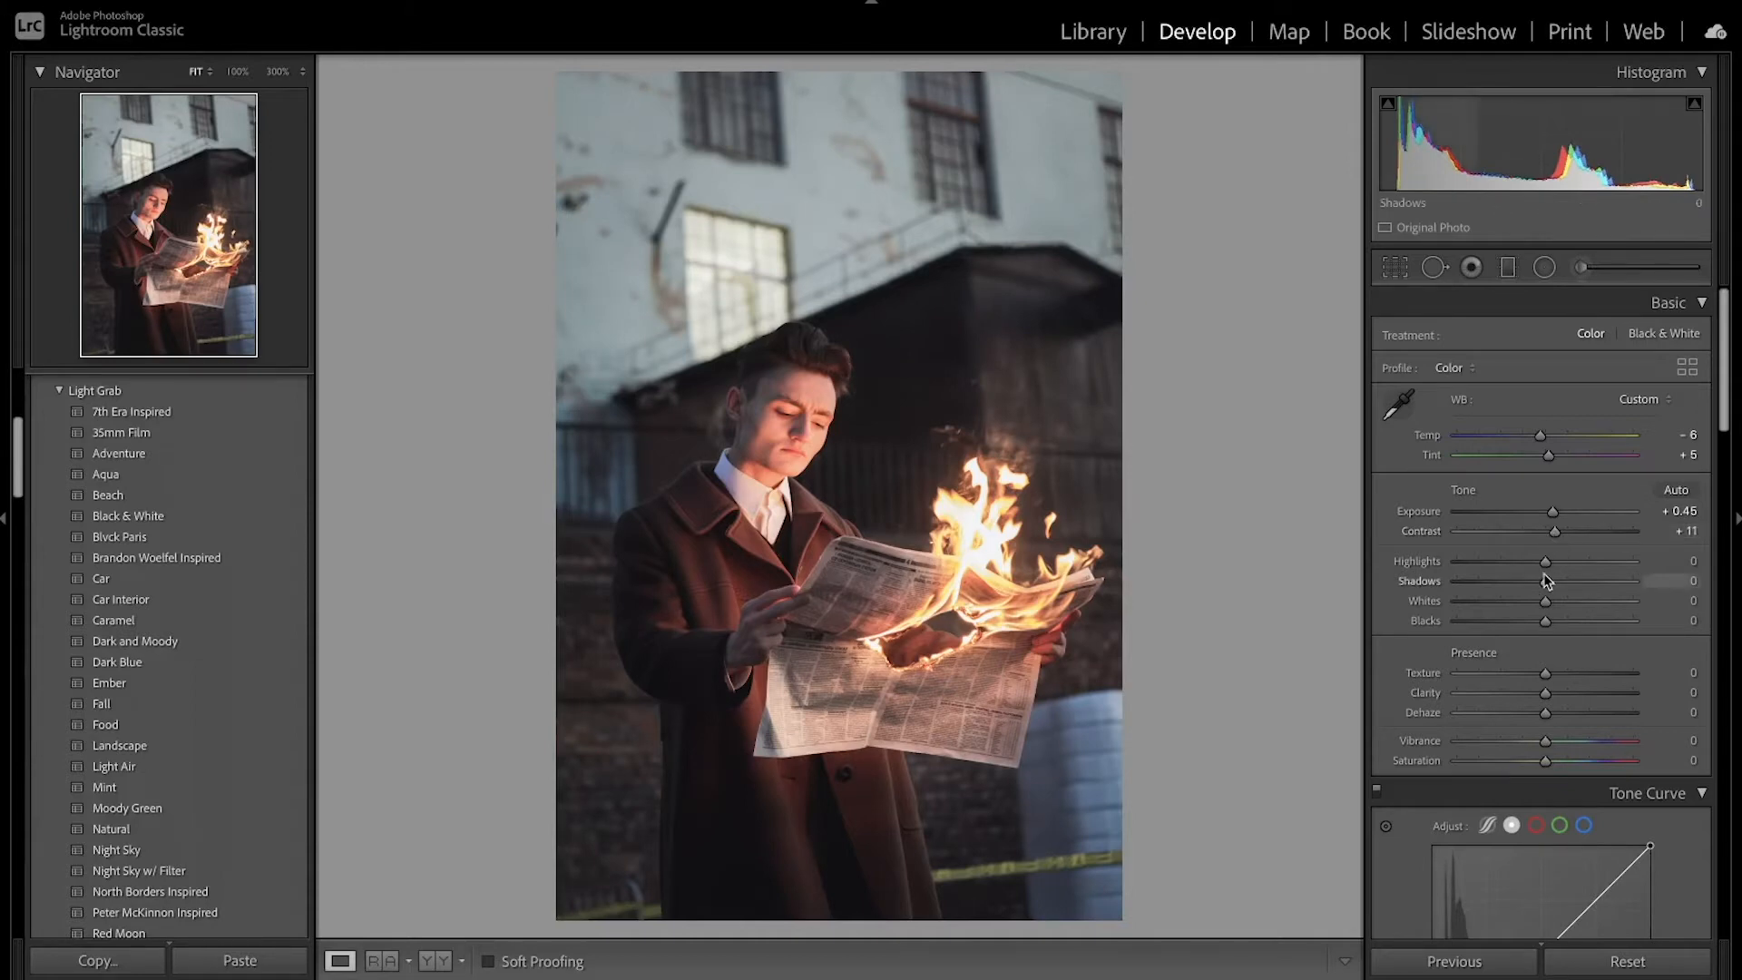
left_click_drag(1545, 562, 1466, 566)
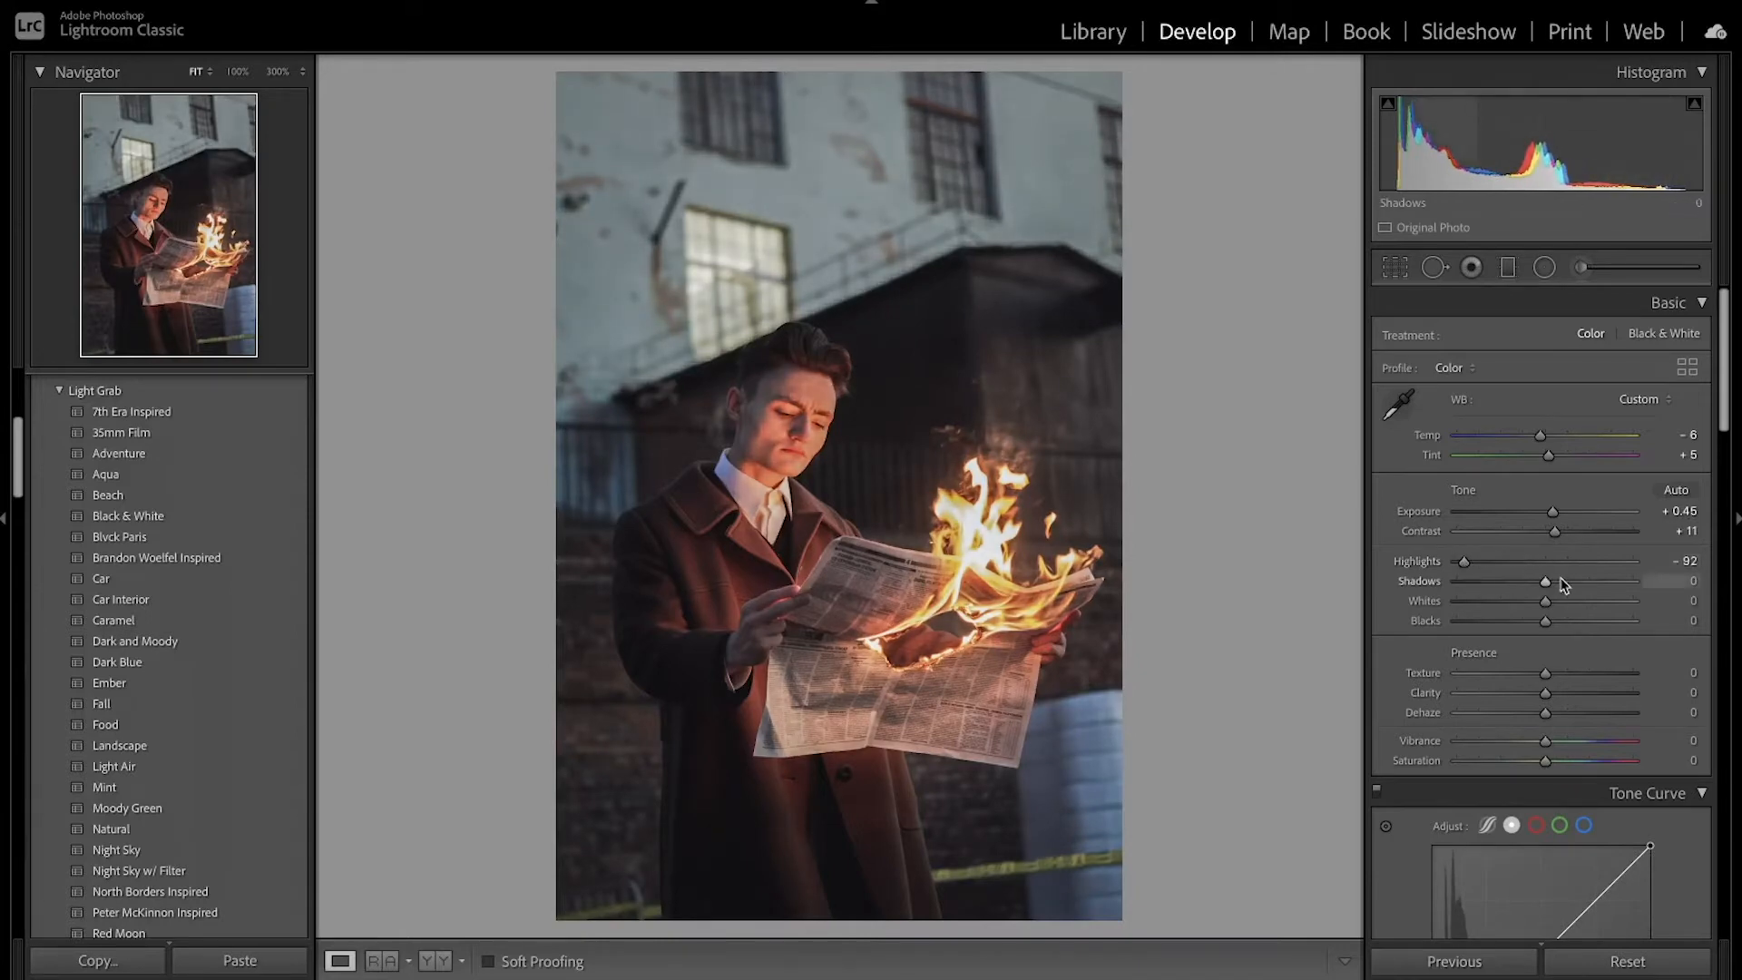
left_click_drag(1547, 585, 1603, 587)
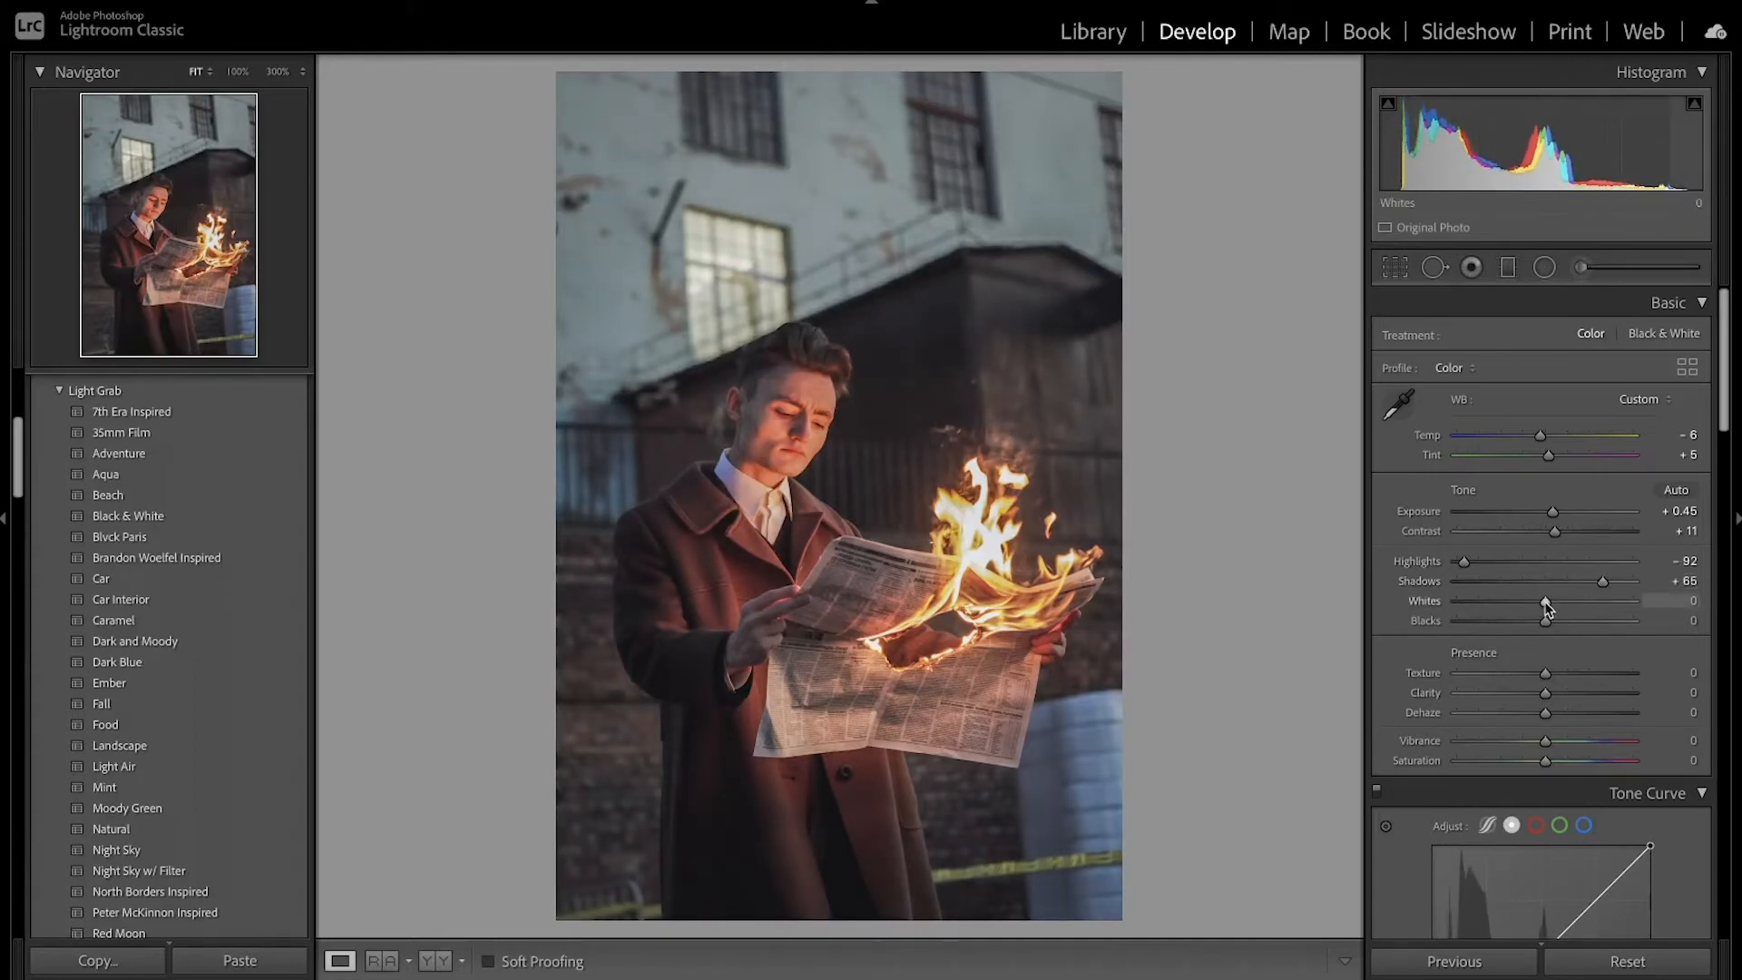
mouse_move(1545, 603)
left_mouse_down()
mouse_move(1517, 604)
mouse_move(1534, 628)
left_mouse_up()
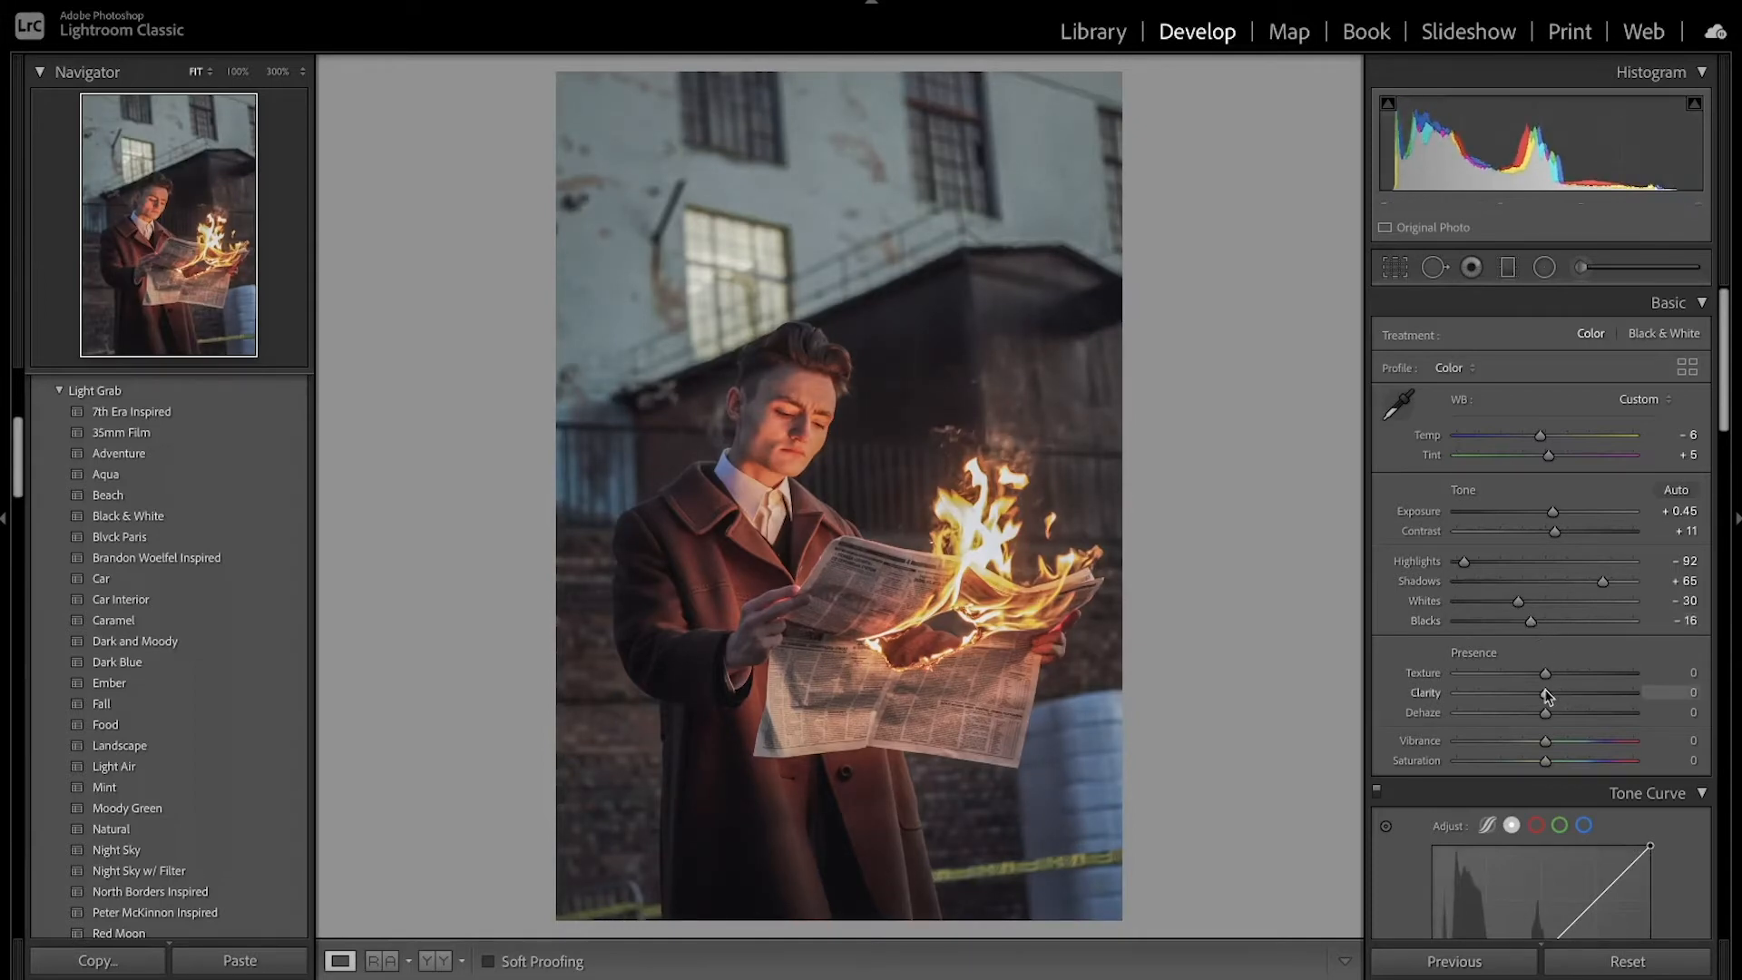
Step: Set Texture to +12, Clarity +5, Dehaze +4, Vibrance −7 and Saturation +15, and compare the photo with the original
left_click_drag(1546, 674, 1561, 684)
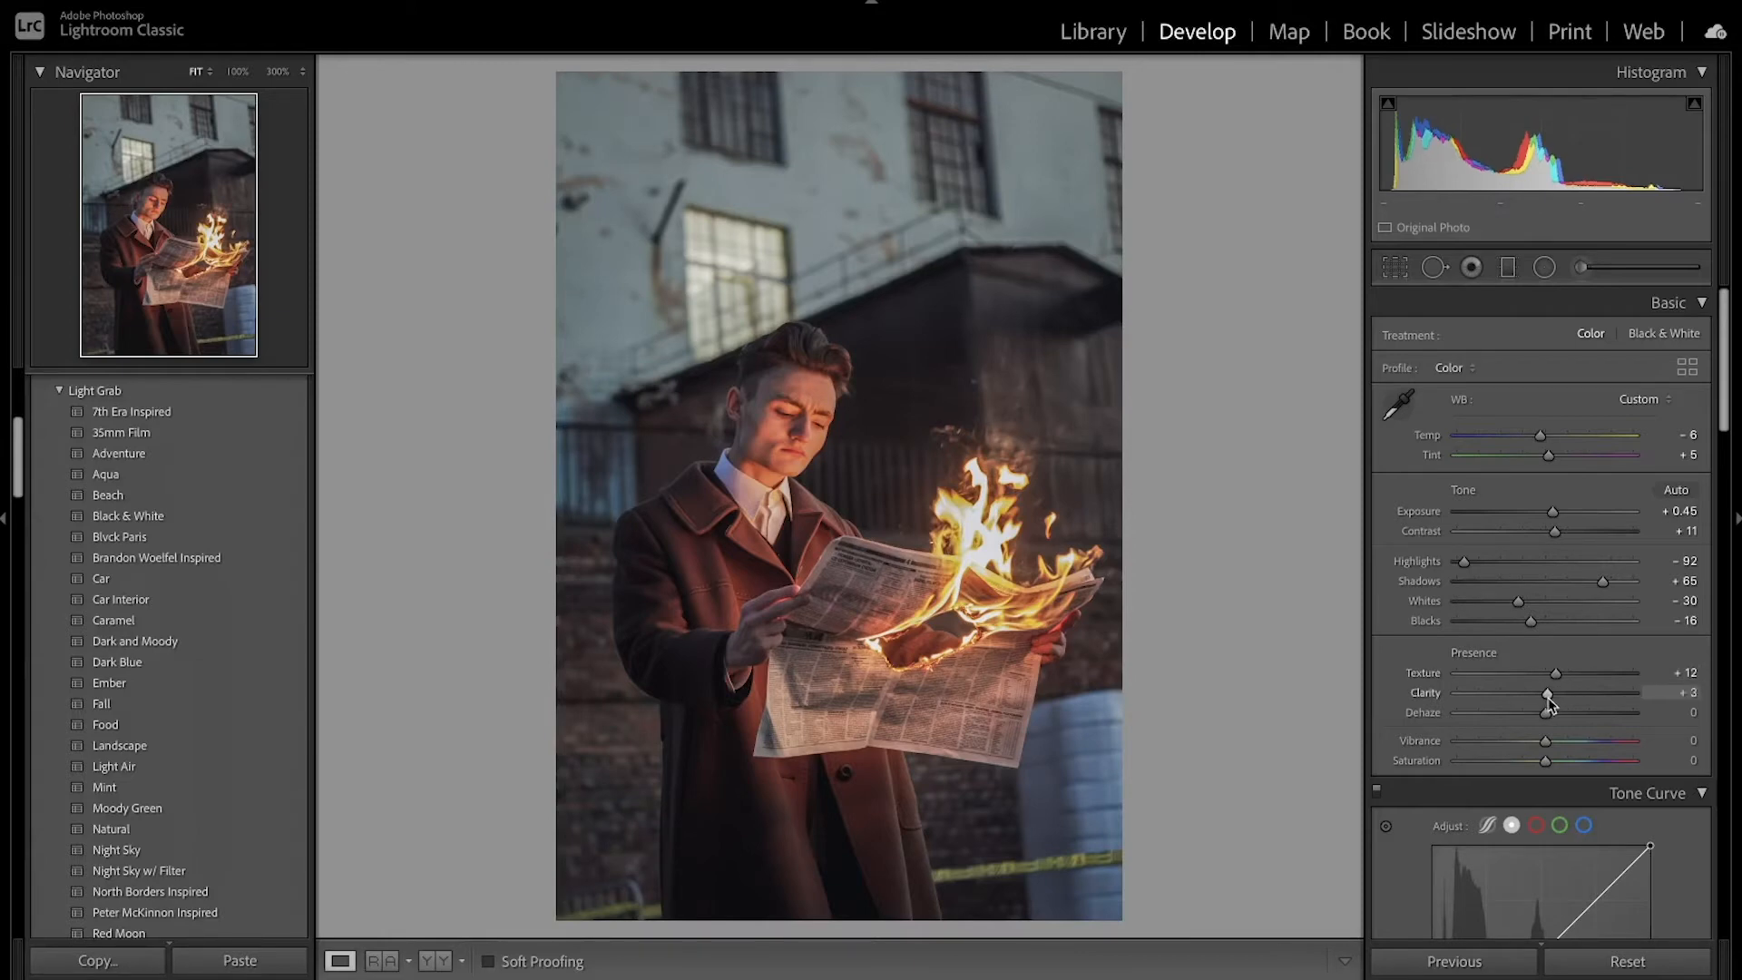
left_click_drag(1545, 695, 1551, 715)
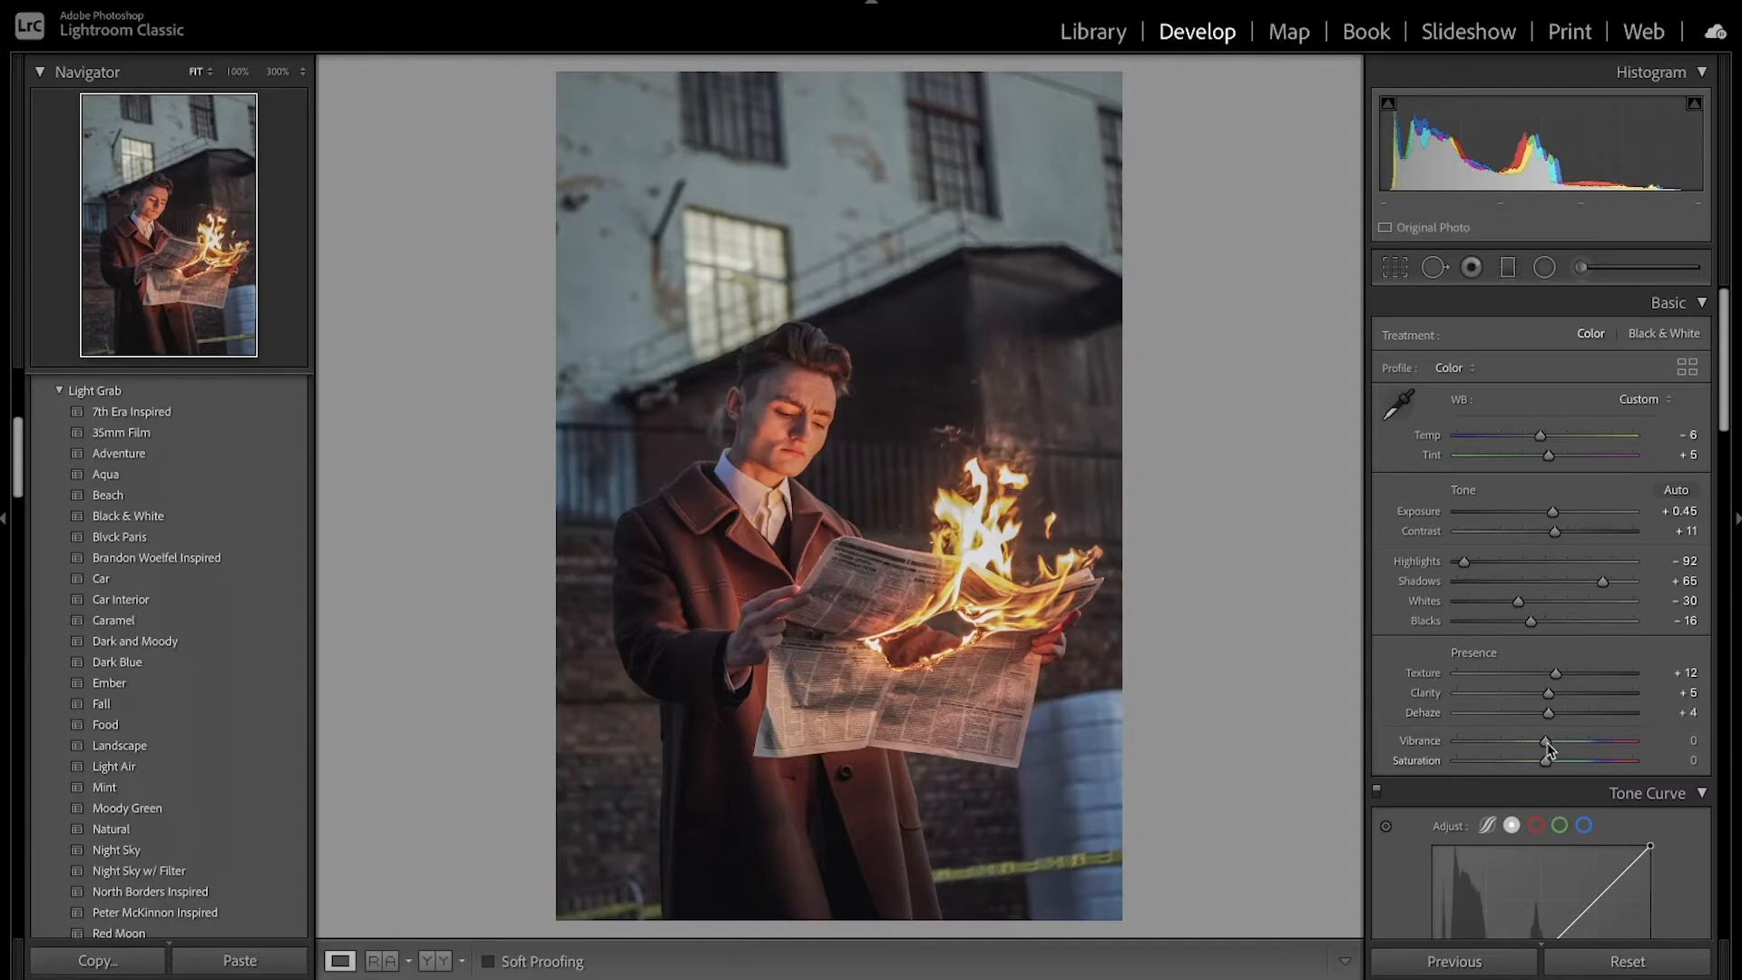
left_click_drag(1546, 742, 1540, 738)
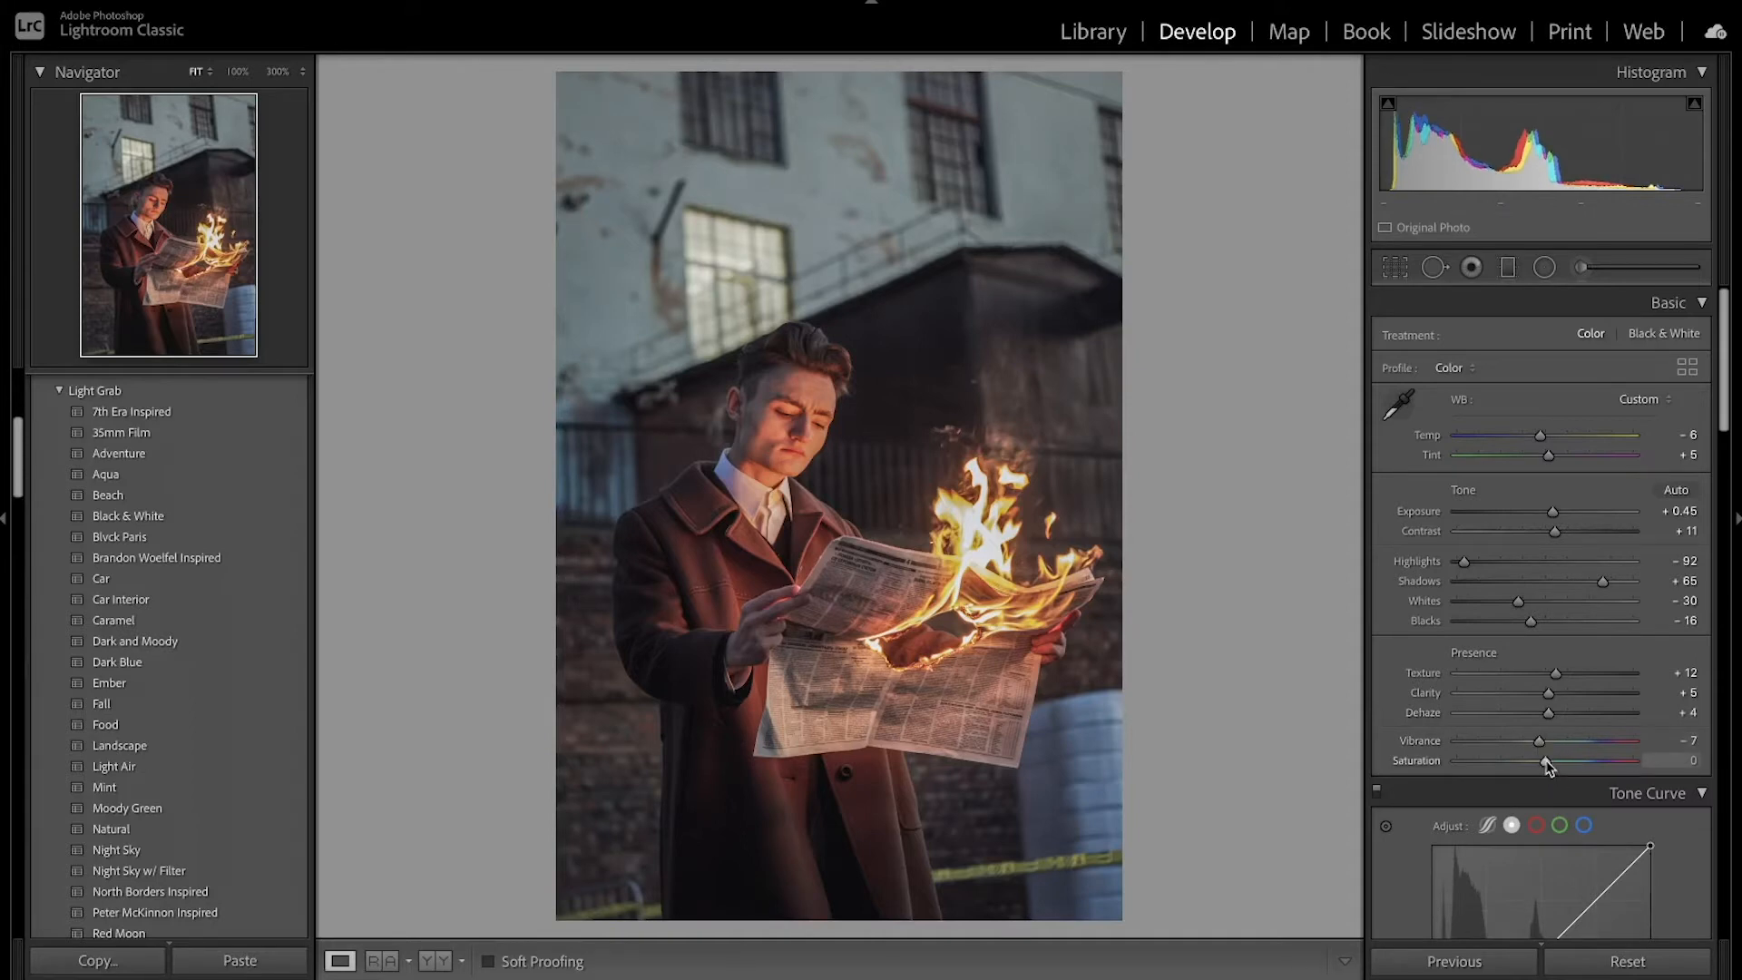
left_click_drag(1547, 763, 1558, 766)
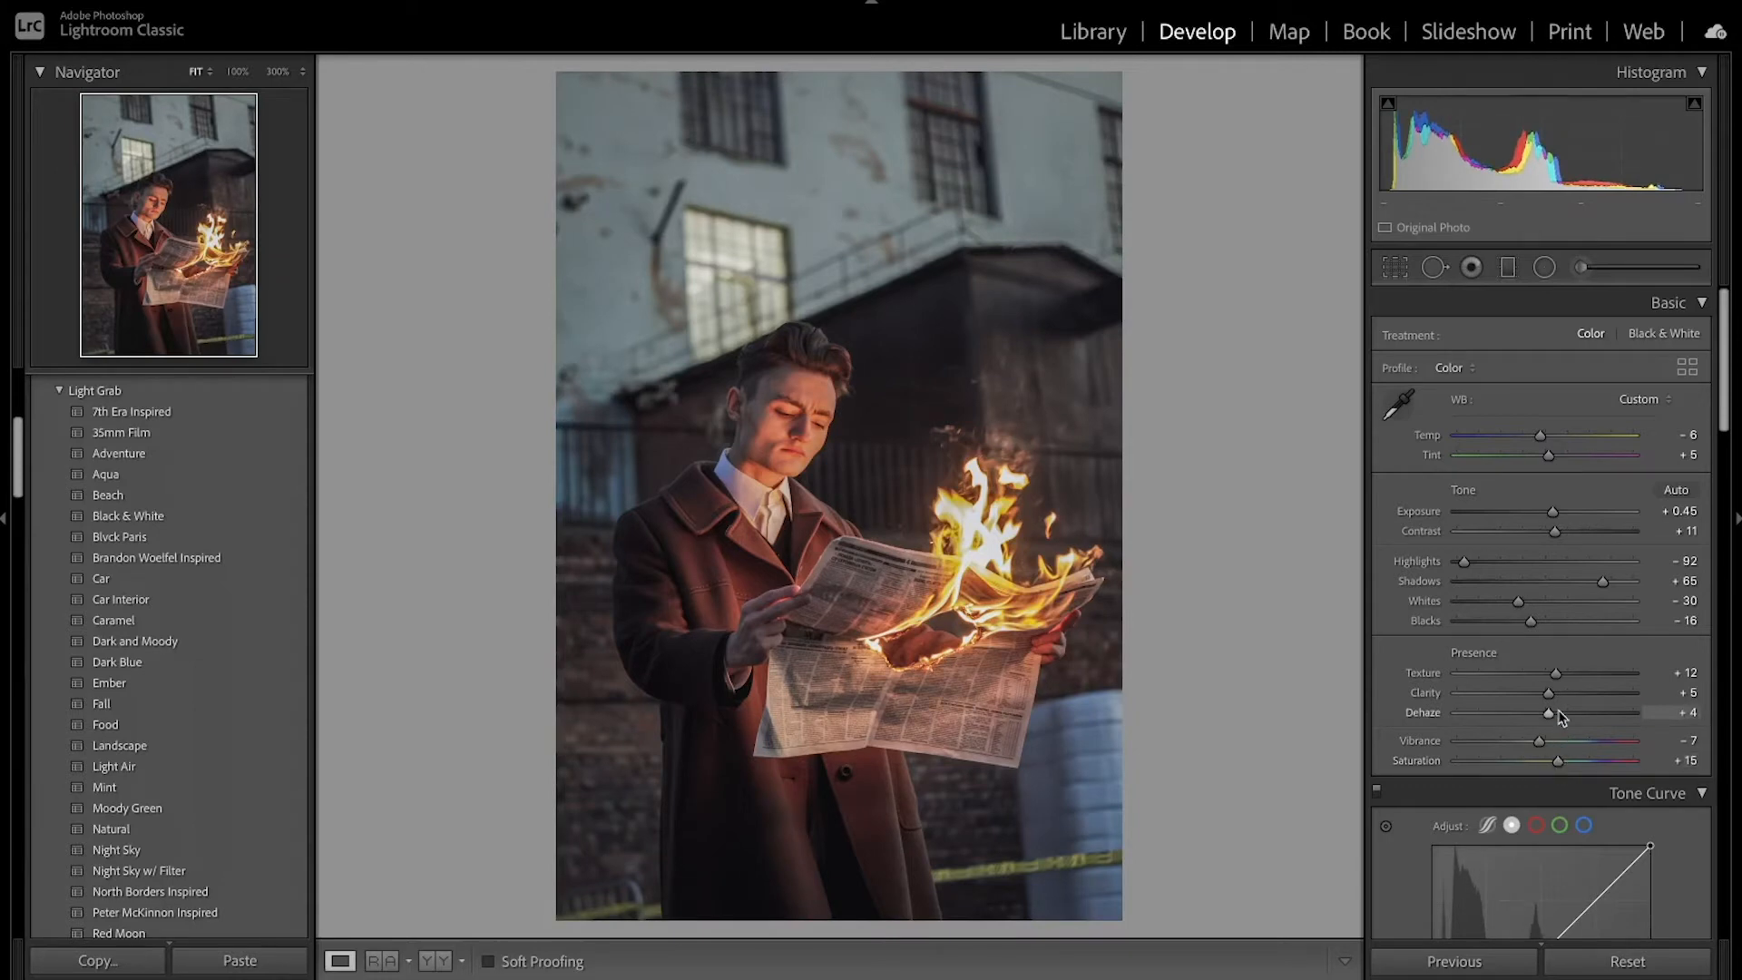
key("backslash")
key("backslash")
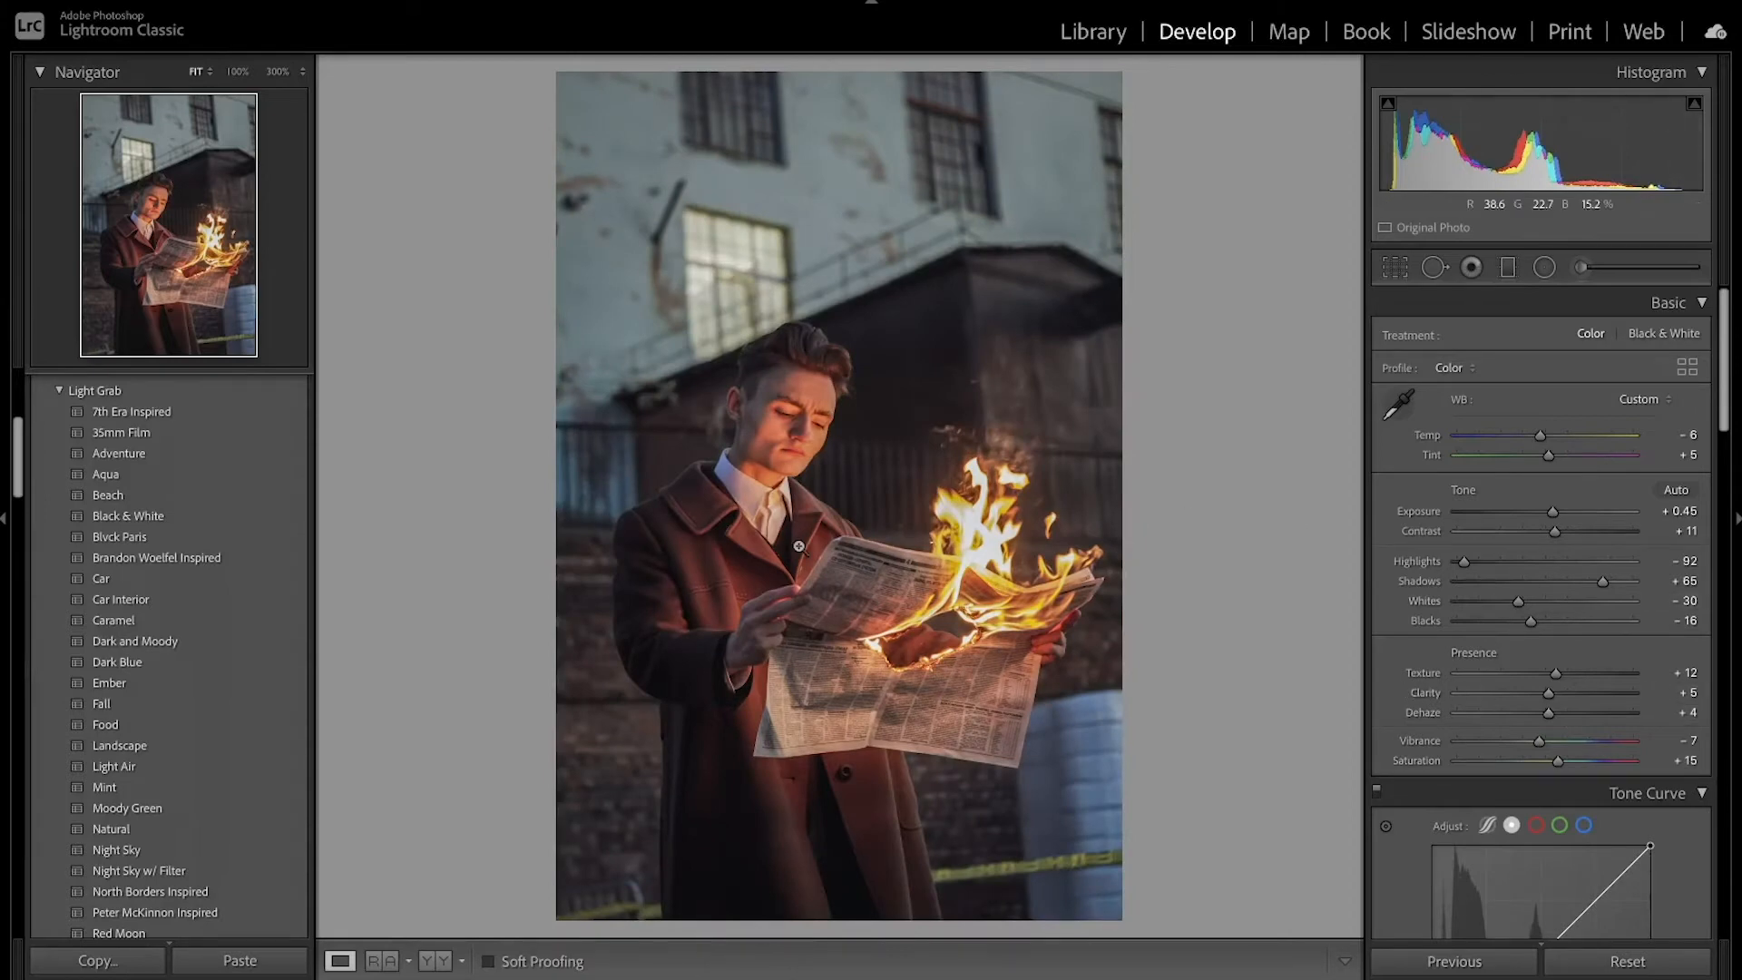
Step: Fade the main point curve with its black point at 54/41 and white point at 204/205, and preview it off and on
scroll(1492, 653, "down", 1)
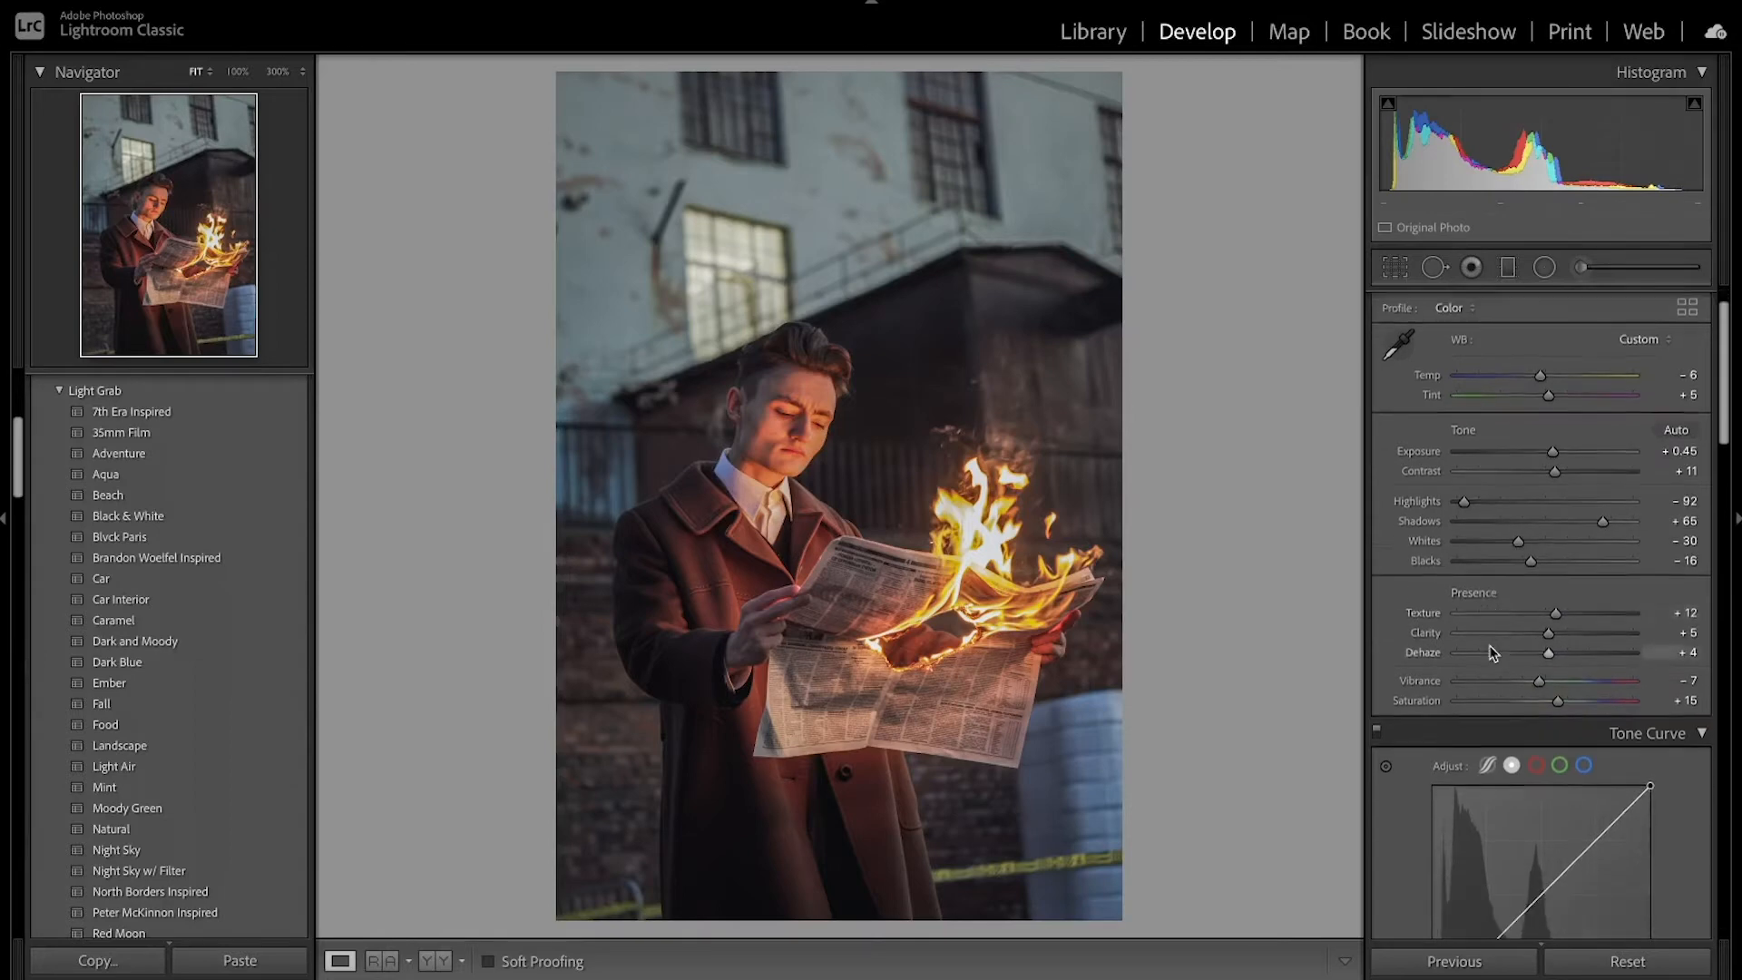
scroll(1492, 653, "down", 3)
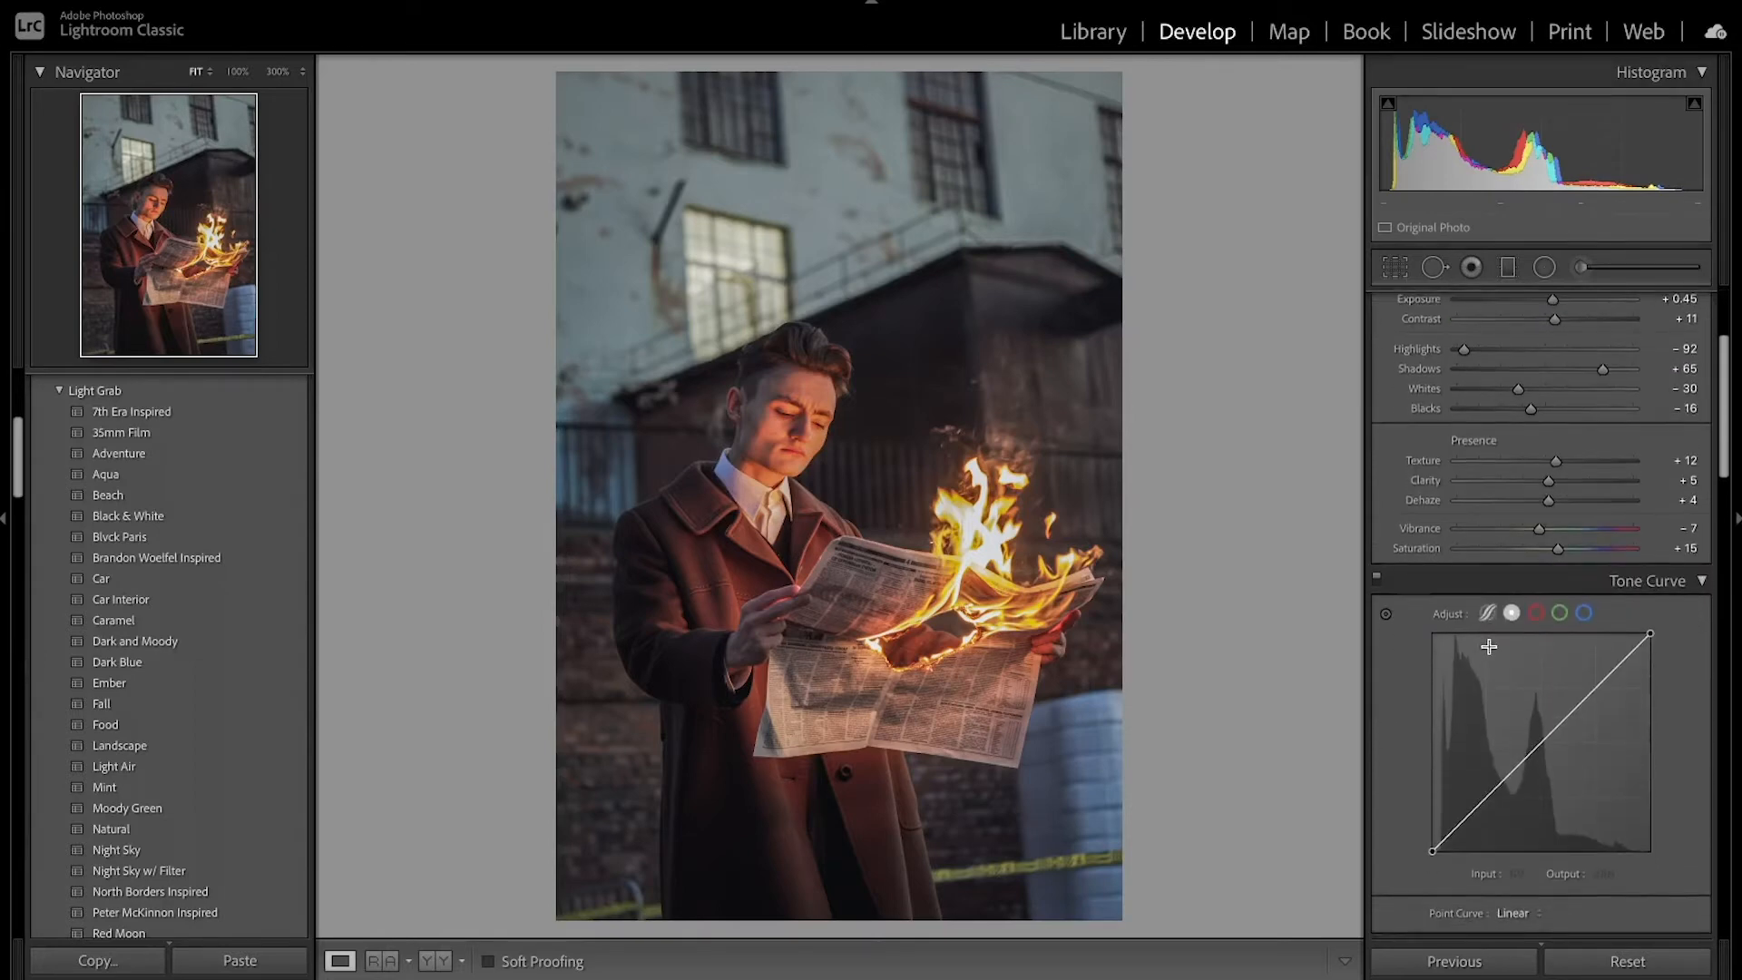
scroll(1488, 646, "down", 2)
scroll(1479, 649, "down", 1)
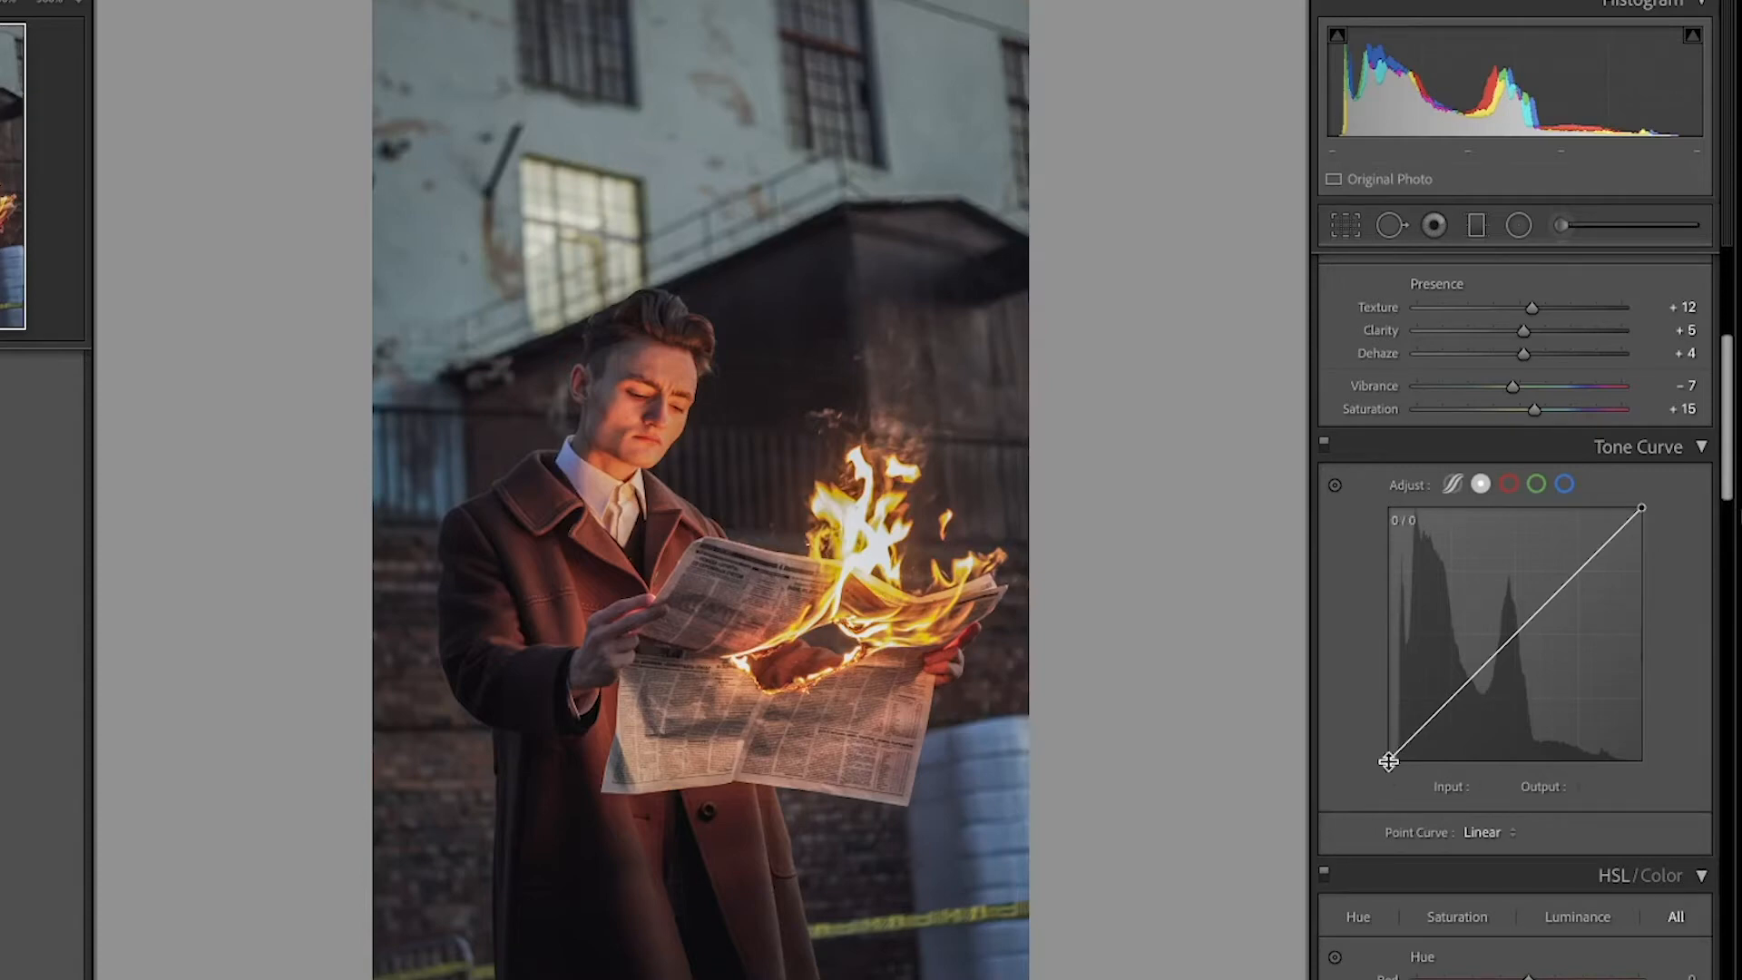
left_click_drag(1387, 761, 1440, 720)
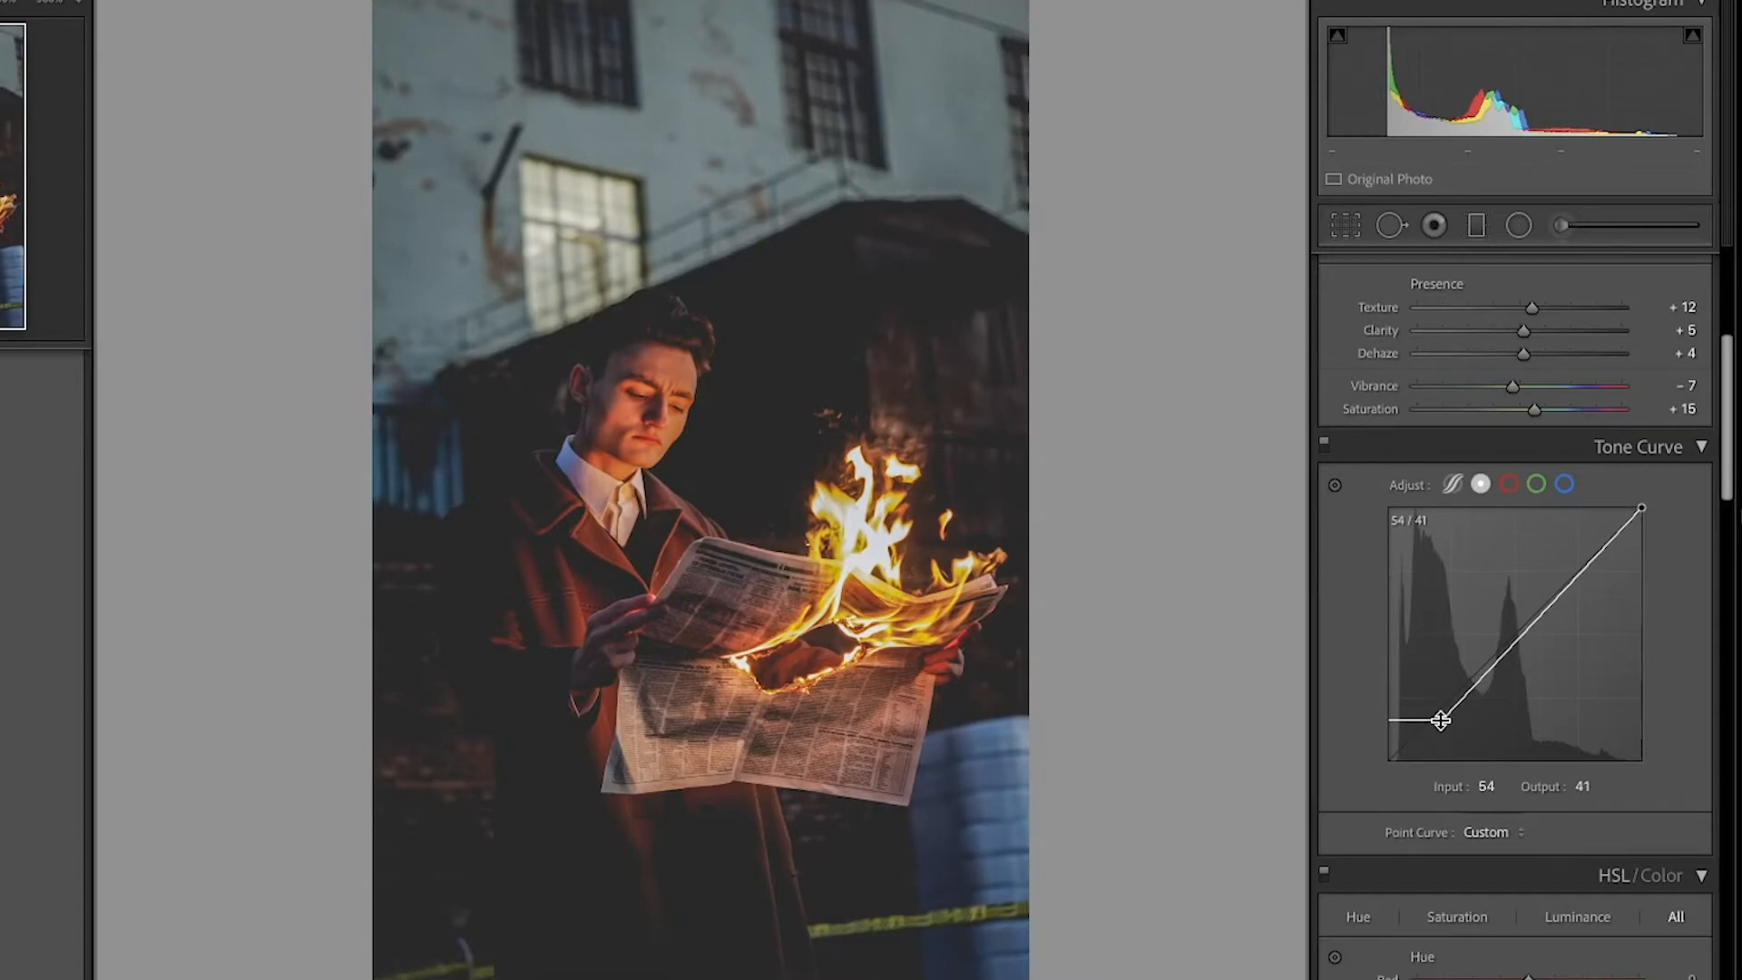
left_click_drag(1641, 508, 1592, 565)
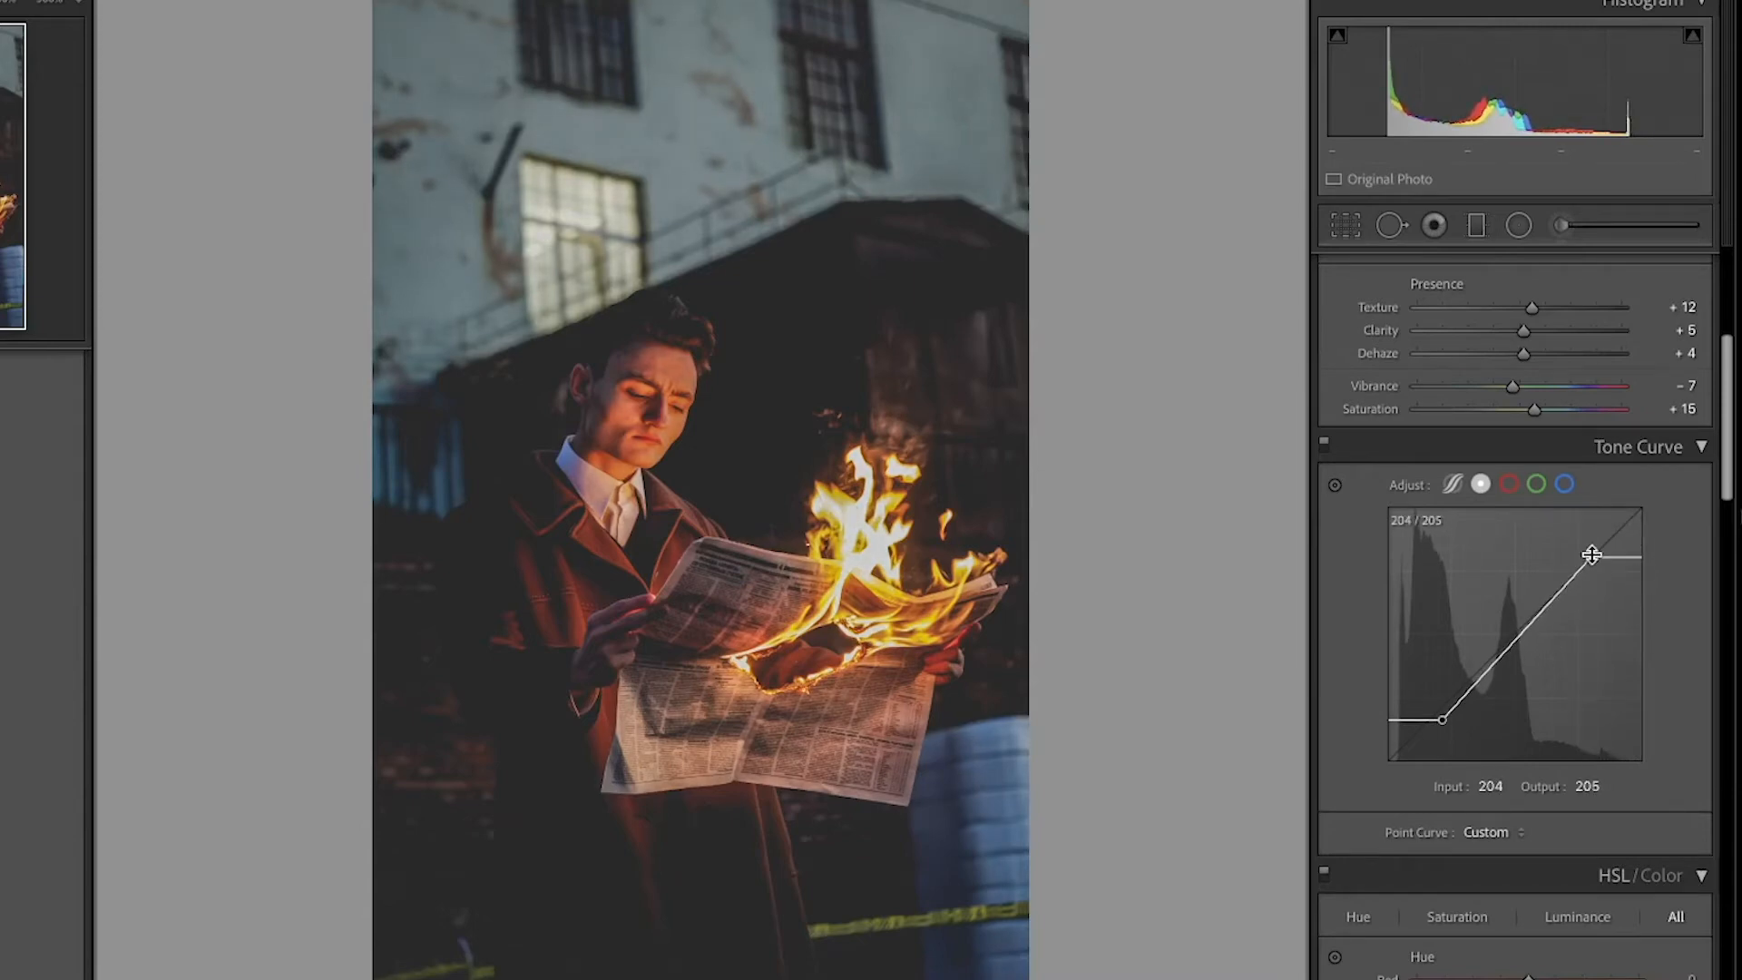
left_click(1323, 444)
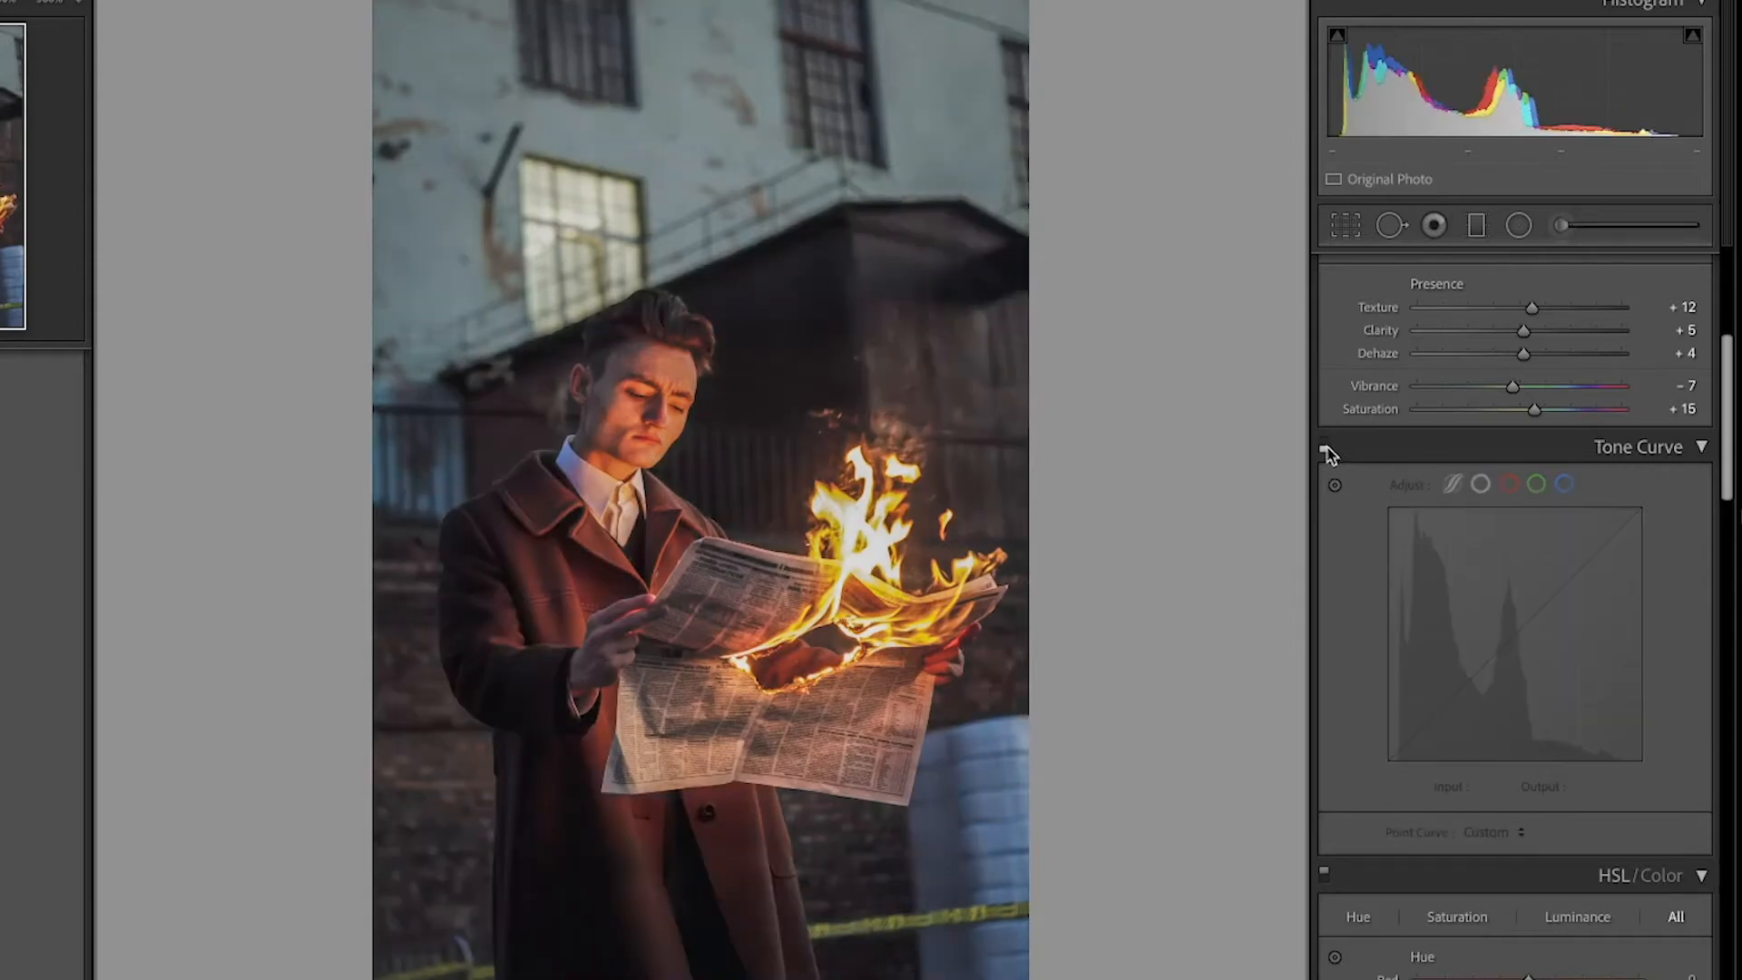
left_click(1324, 447)
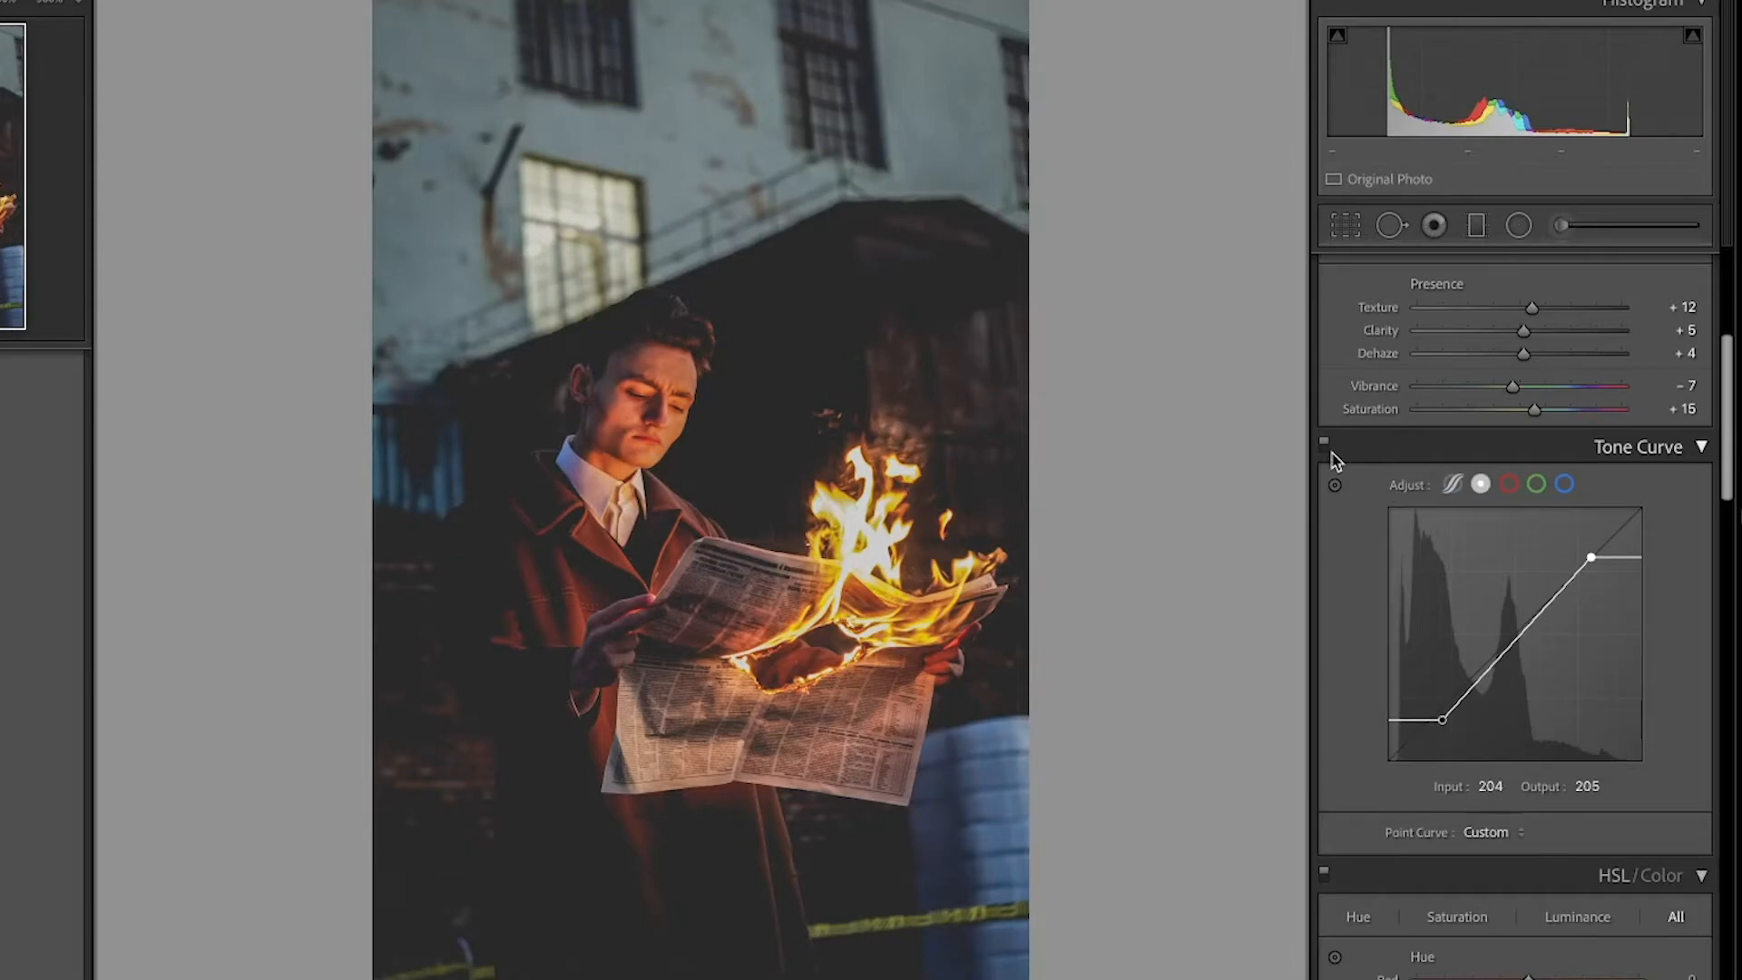
Step: On the red channel curve, set the black point to 43/44 and the white point to 213/204
left_click(1509, 485)
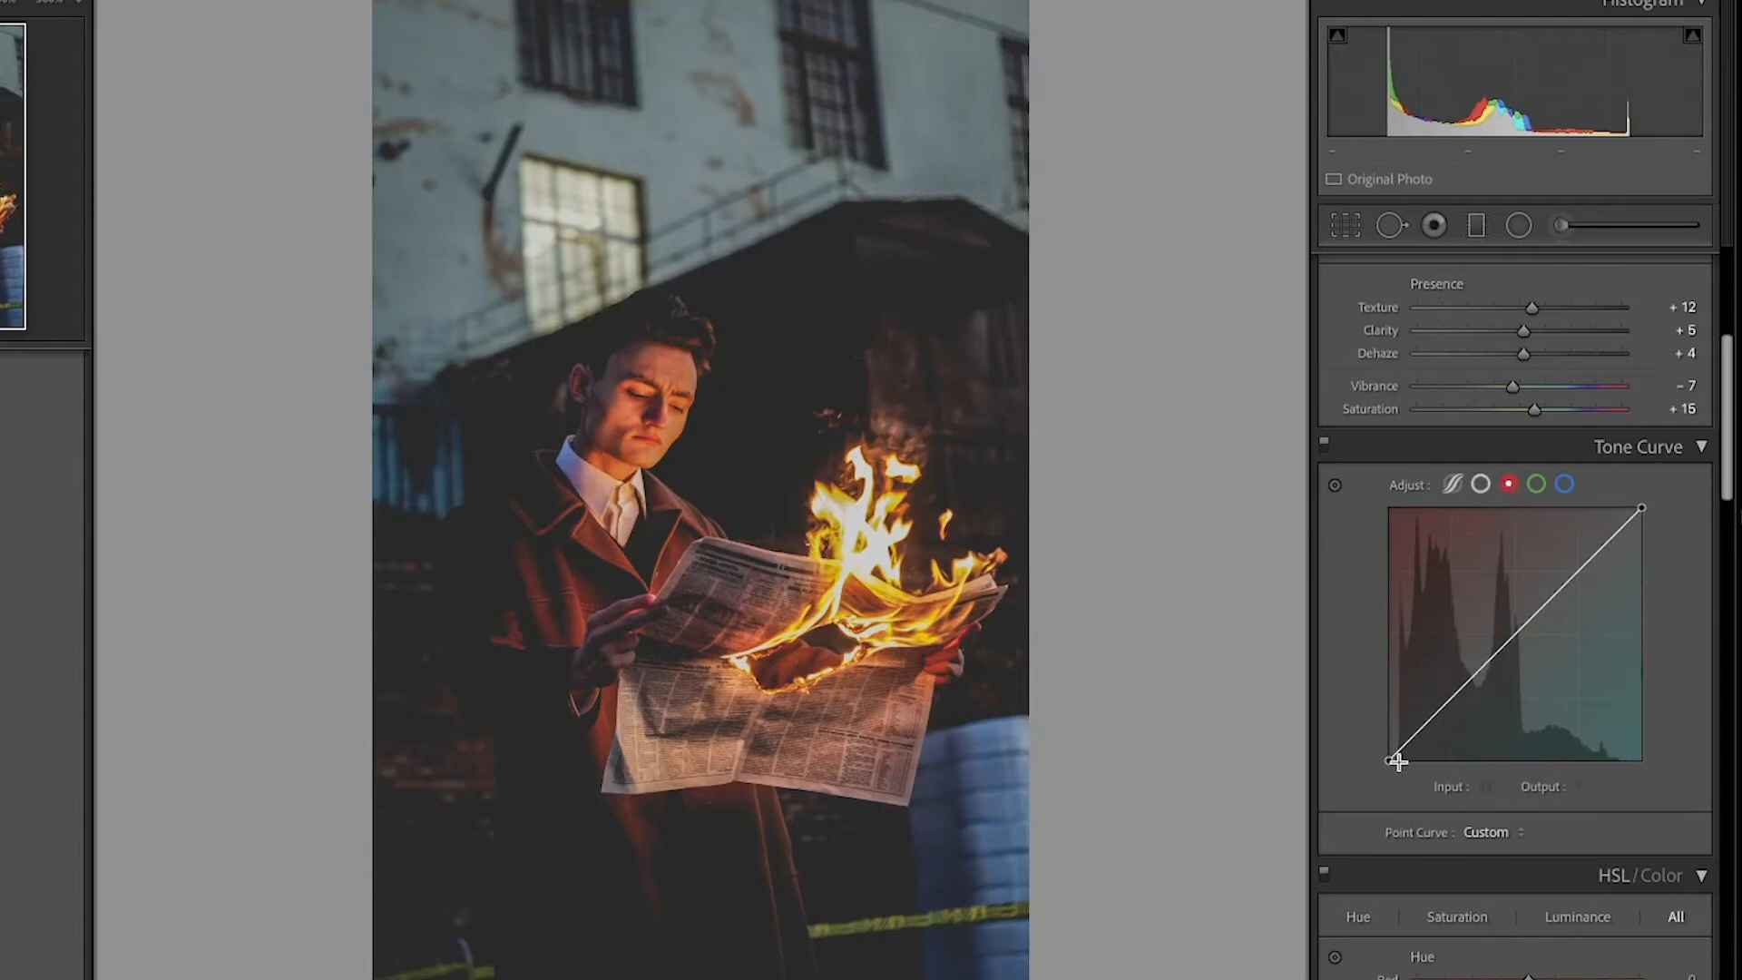
left_click_drag(1388, 758, 1432, 712)
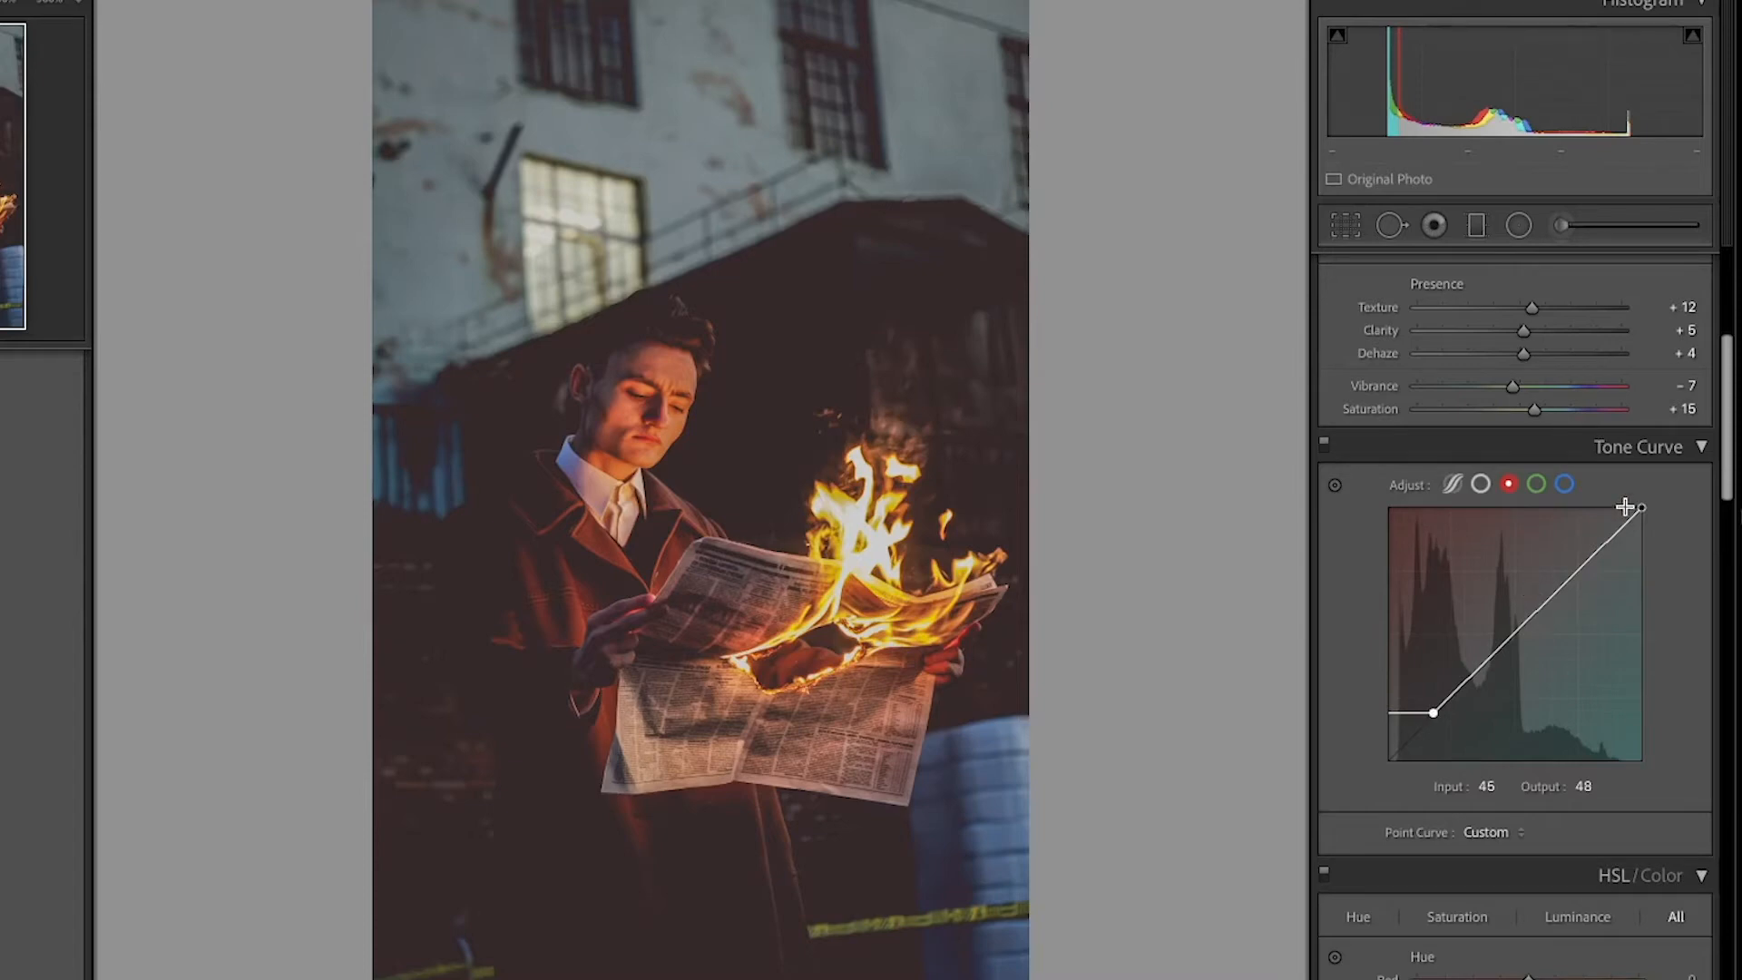
left_click_drag(1640, 508, 1599, 555)
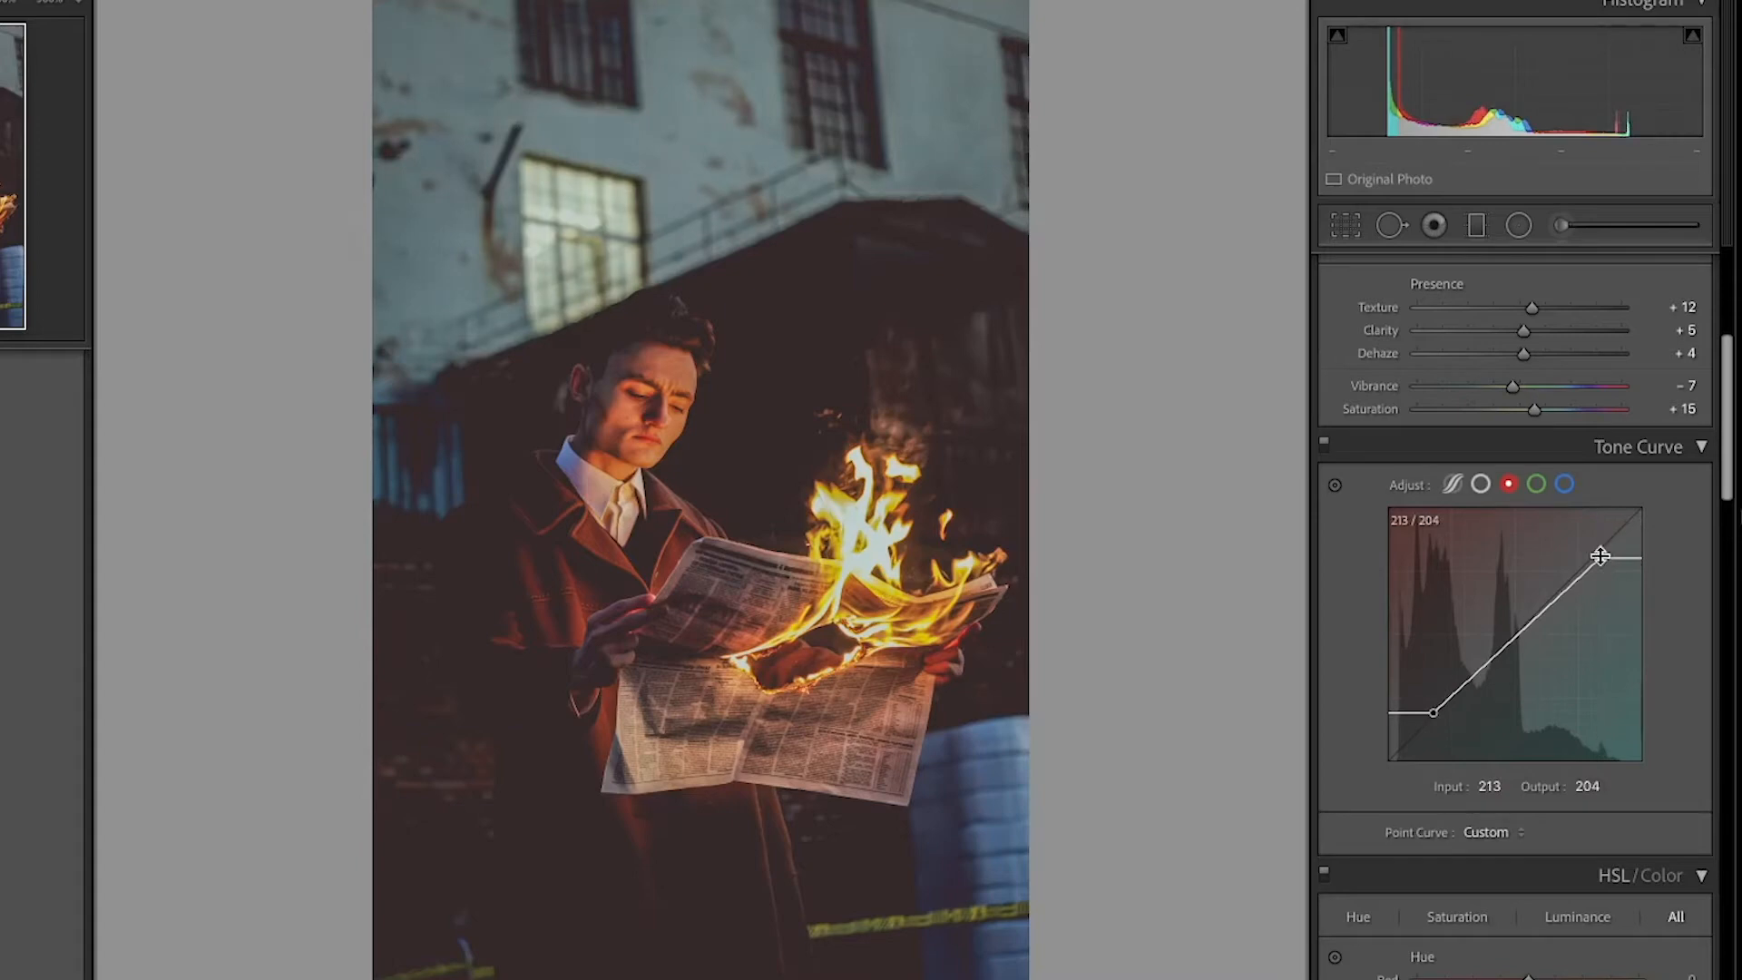
left_click_drag(1432, 712, 1429, 718)
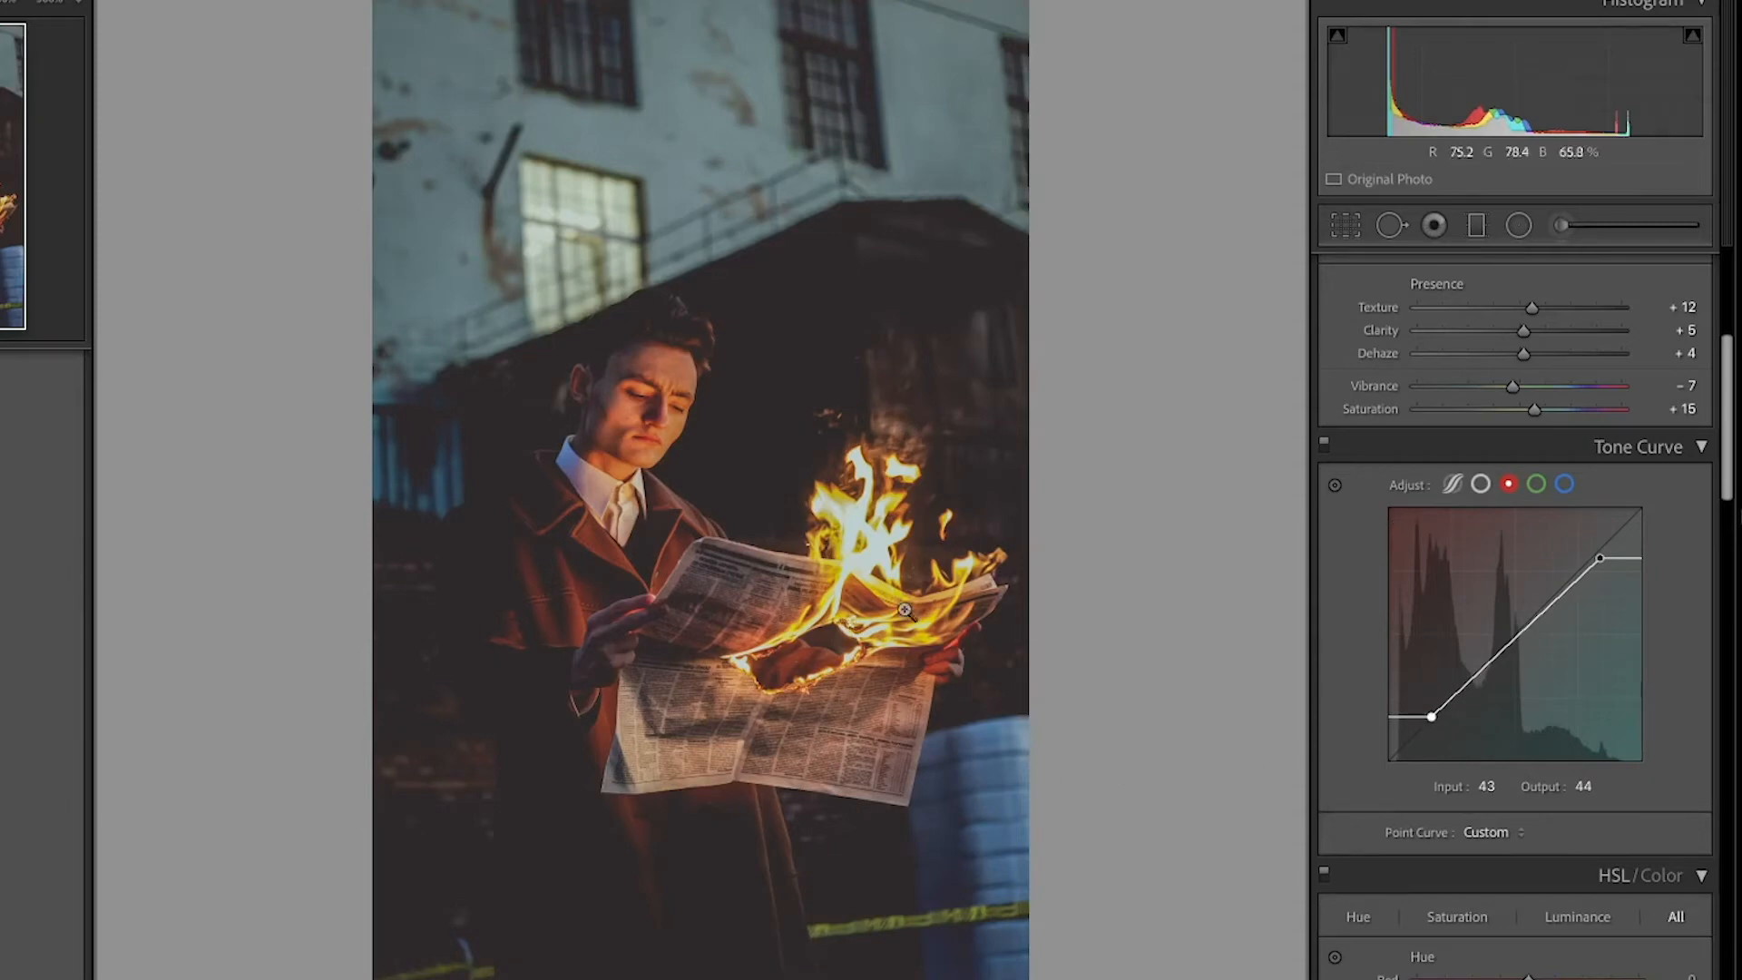
Step: On the green channel curve, set the black point to 47/48 and the white point to 200/196
left_click(1535, 485)
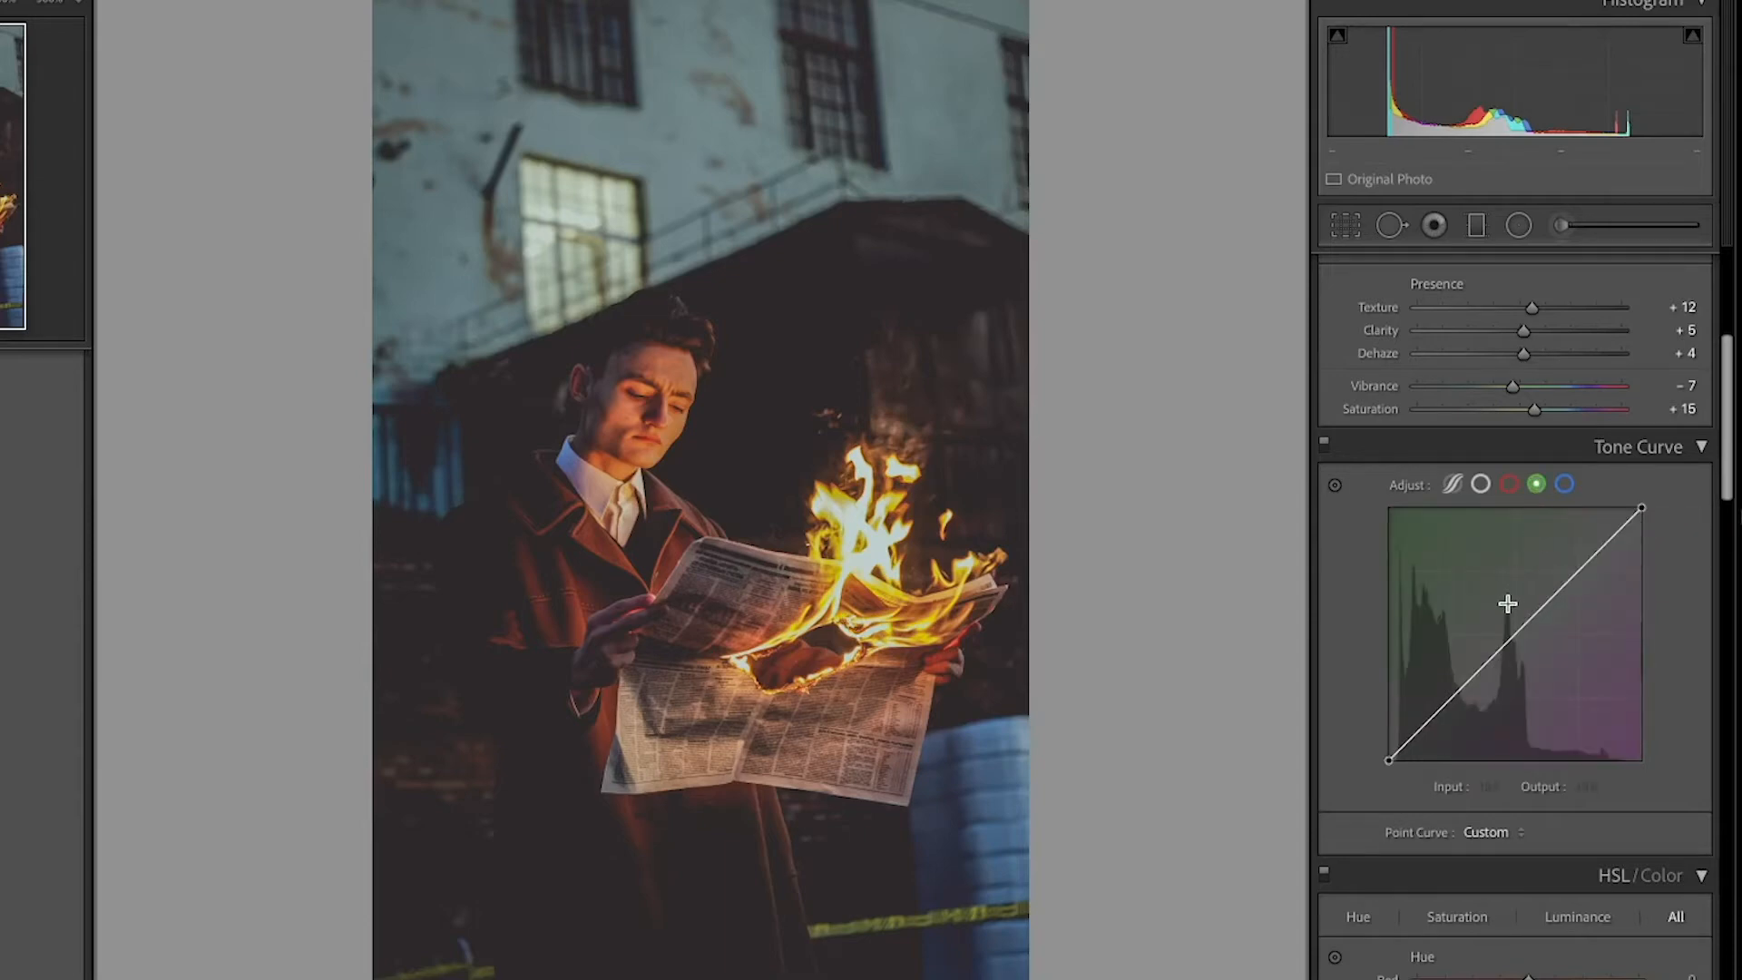
left_click_drag(1389, 761, 1432, 717)
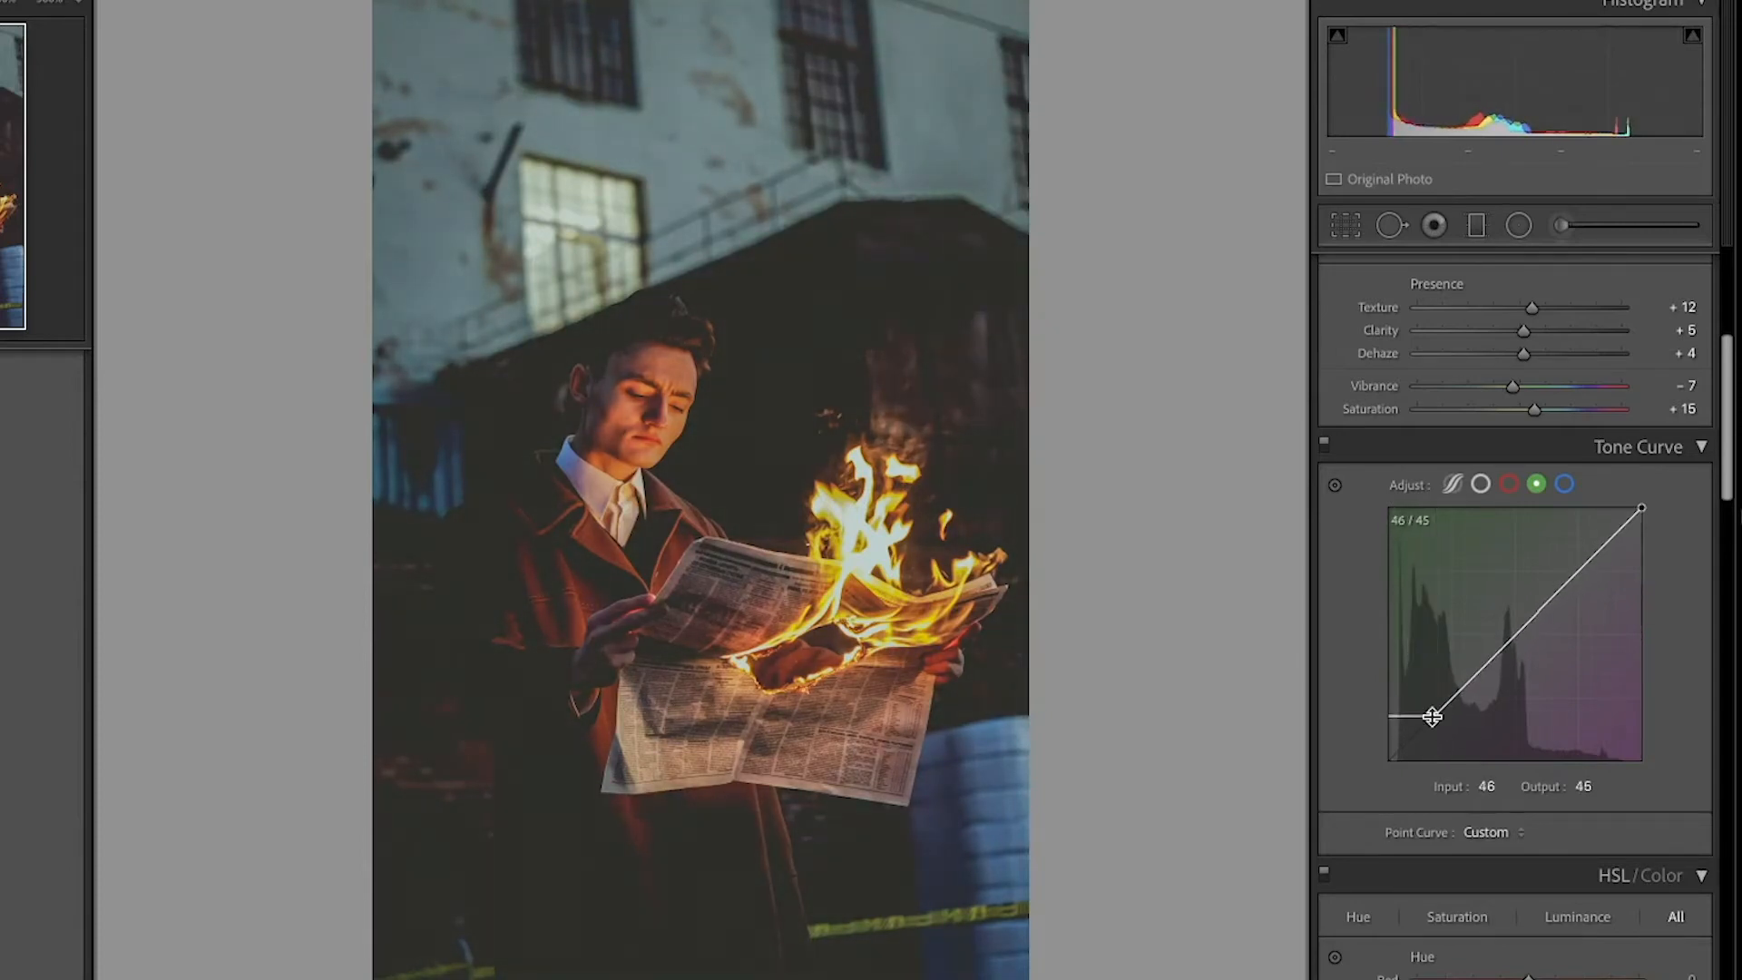
left_click_drag(1641, 508, 1589, 568)
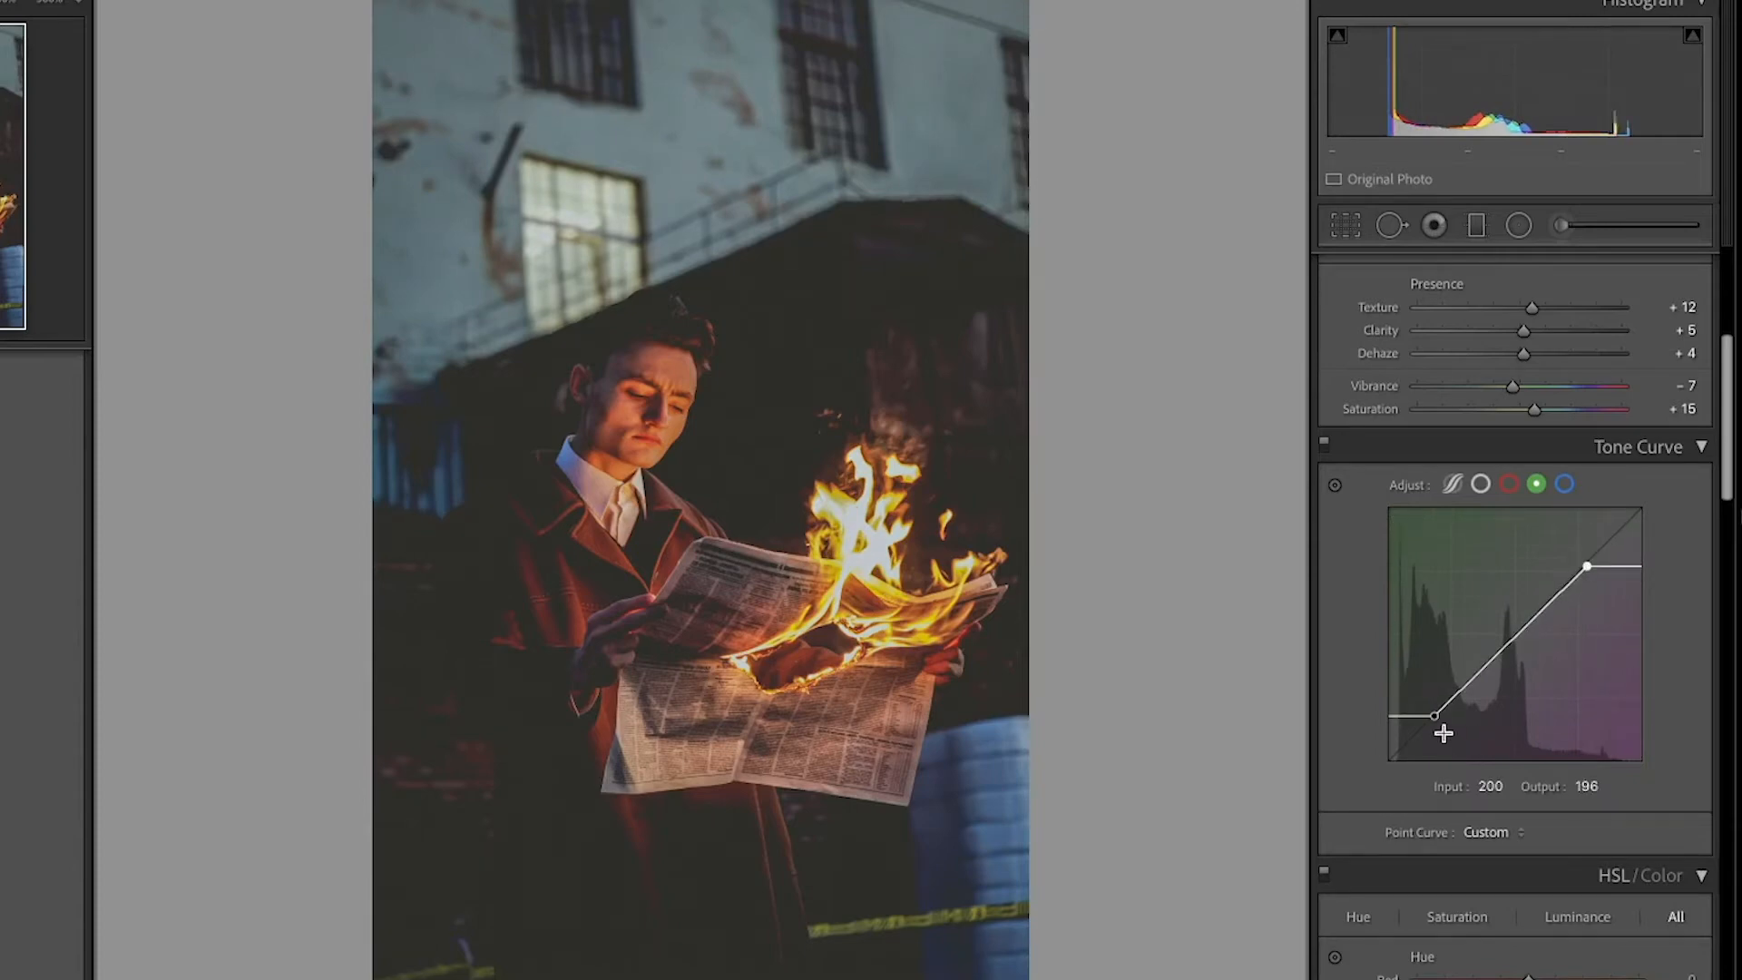
left_click_drag(1432, 715, 1435, 713)
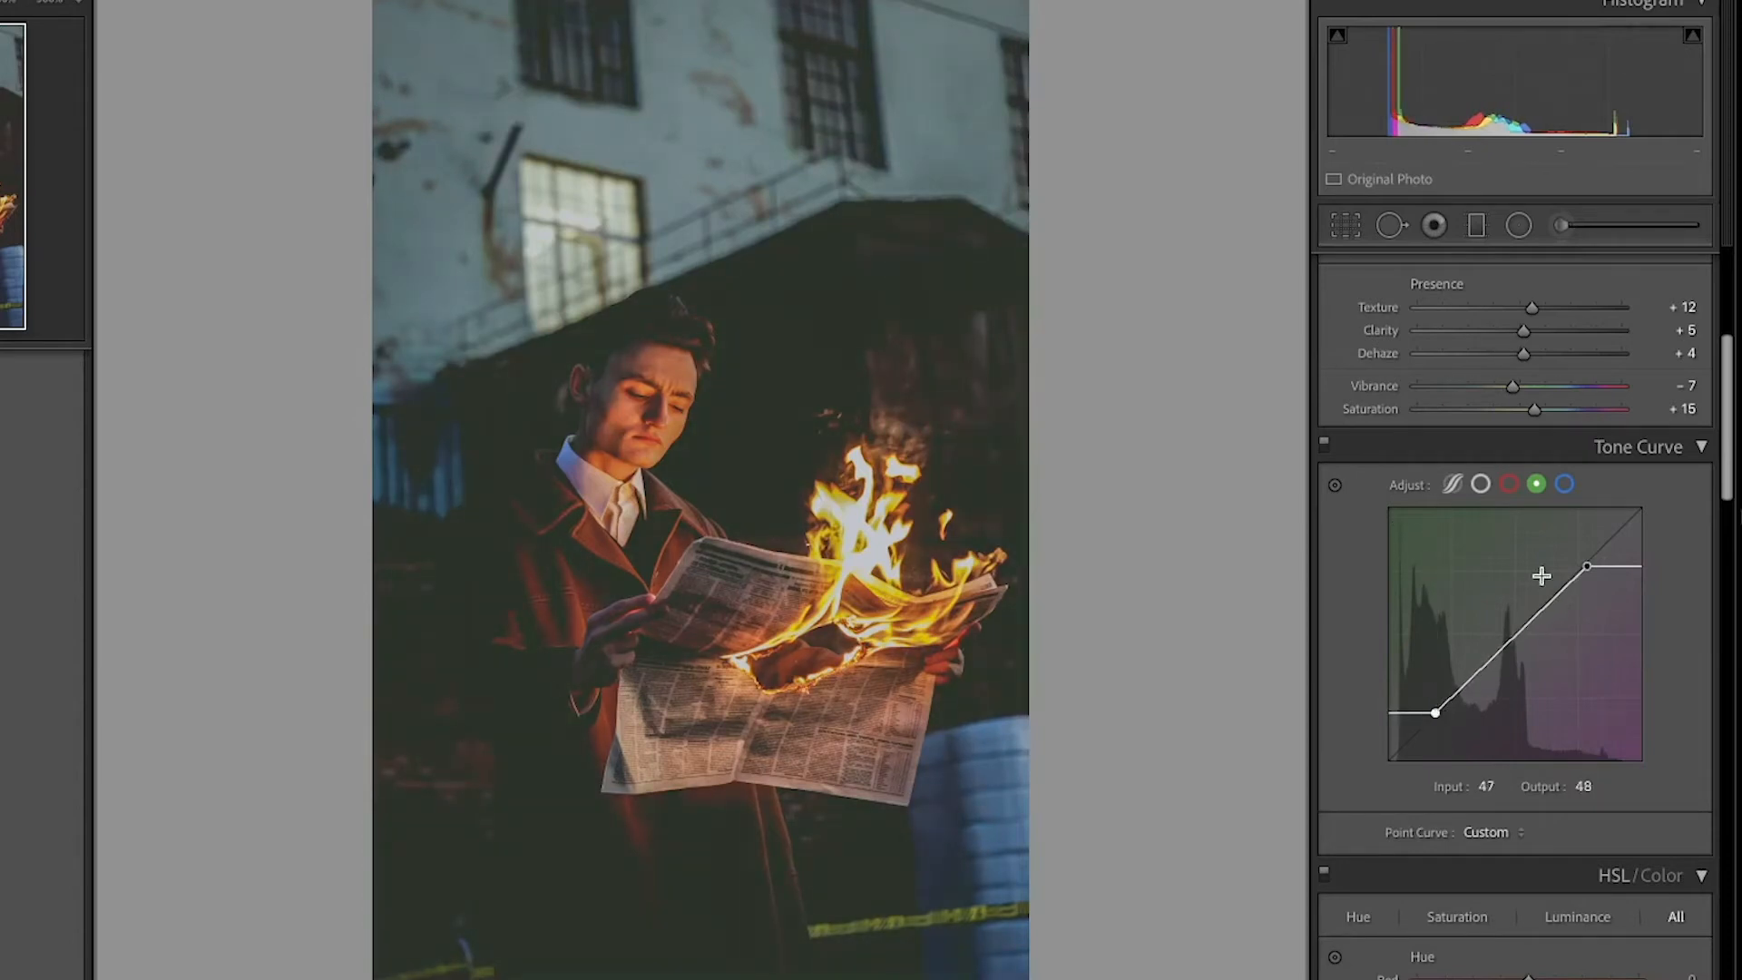
Step: On the blue channel curve, set the black point to 50/44 and the white point to 196/202
left_click(1565, 486)
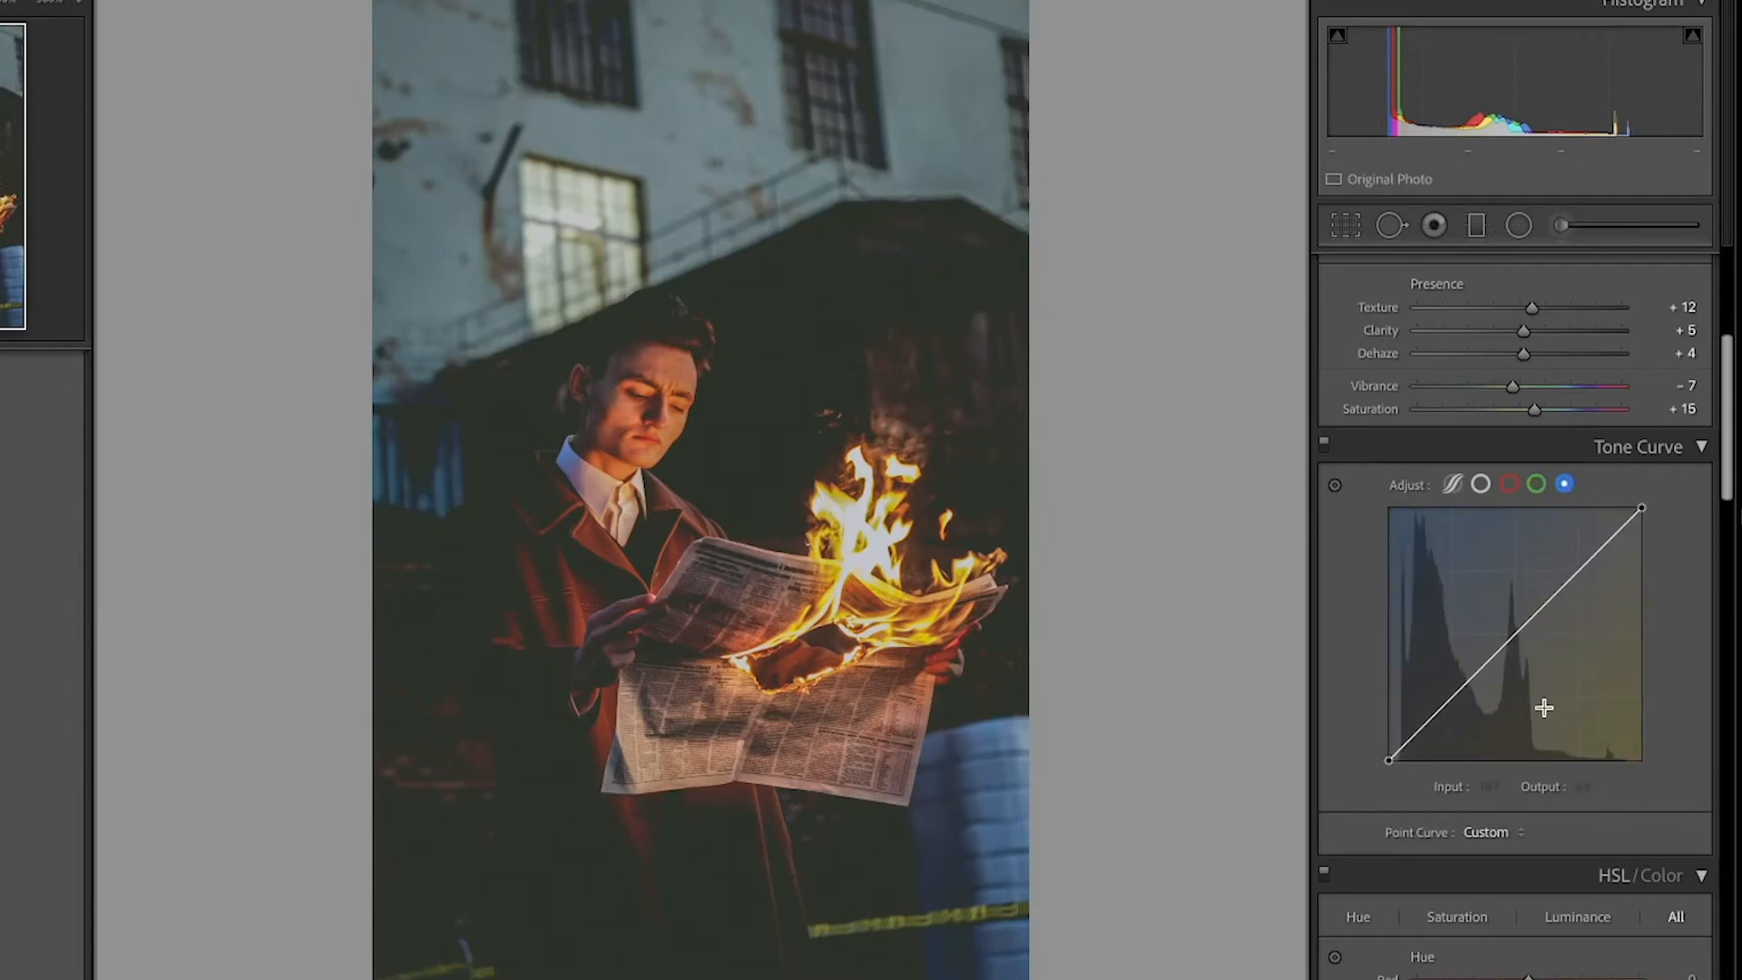
left_click_drag(1389, 760, 1438, 717)
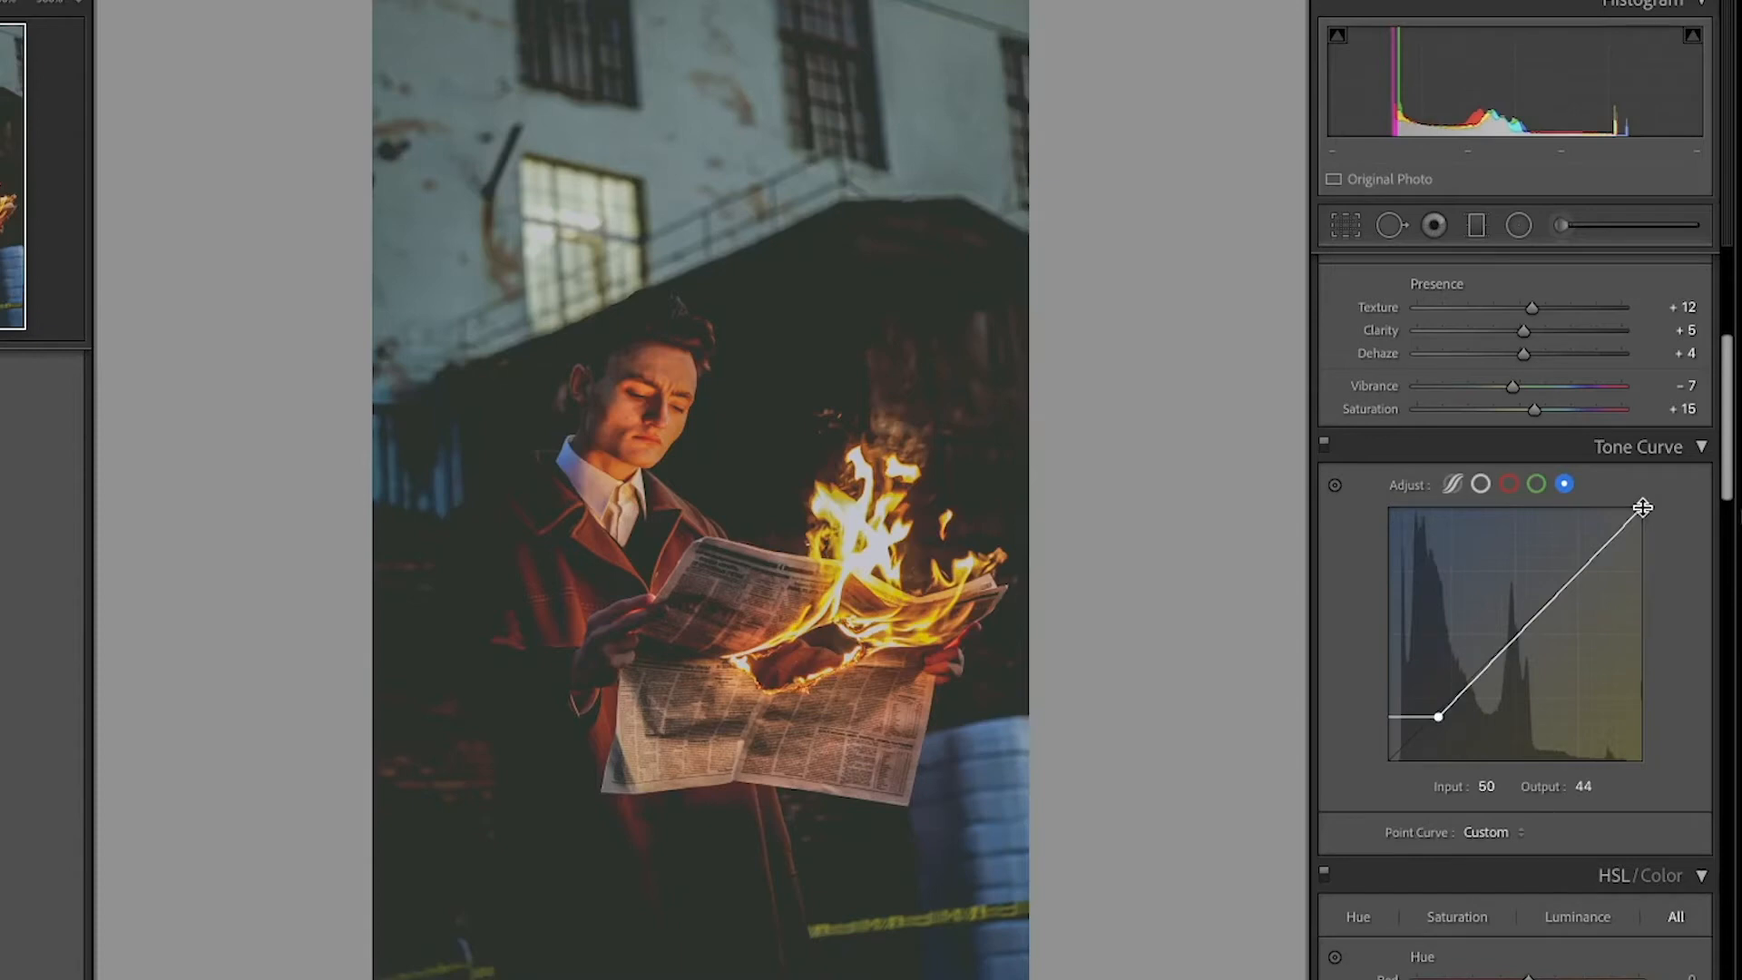
left_click_drag(1642, 509, 1582, 558)
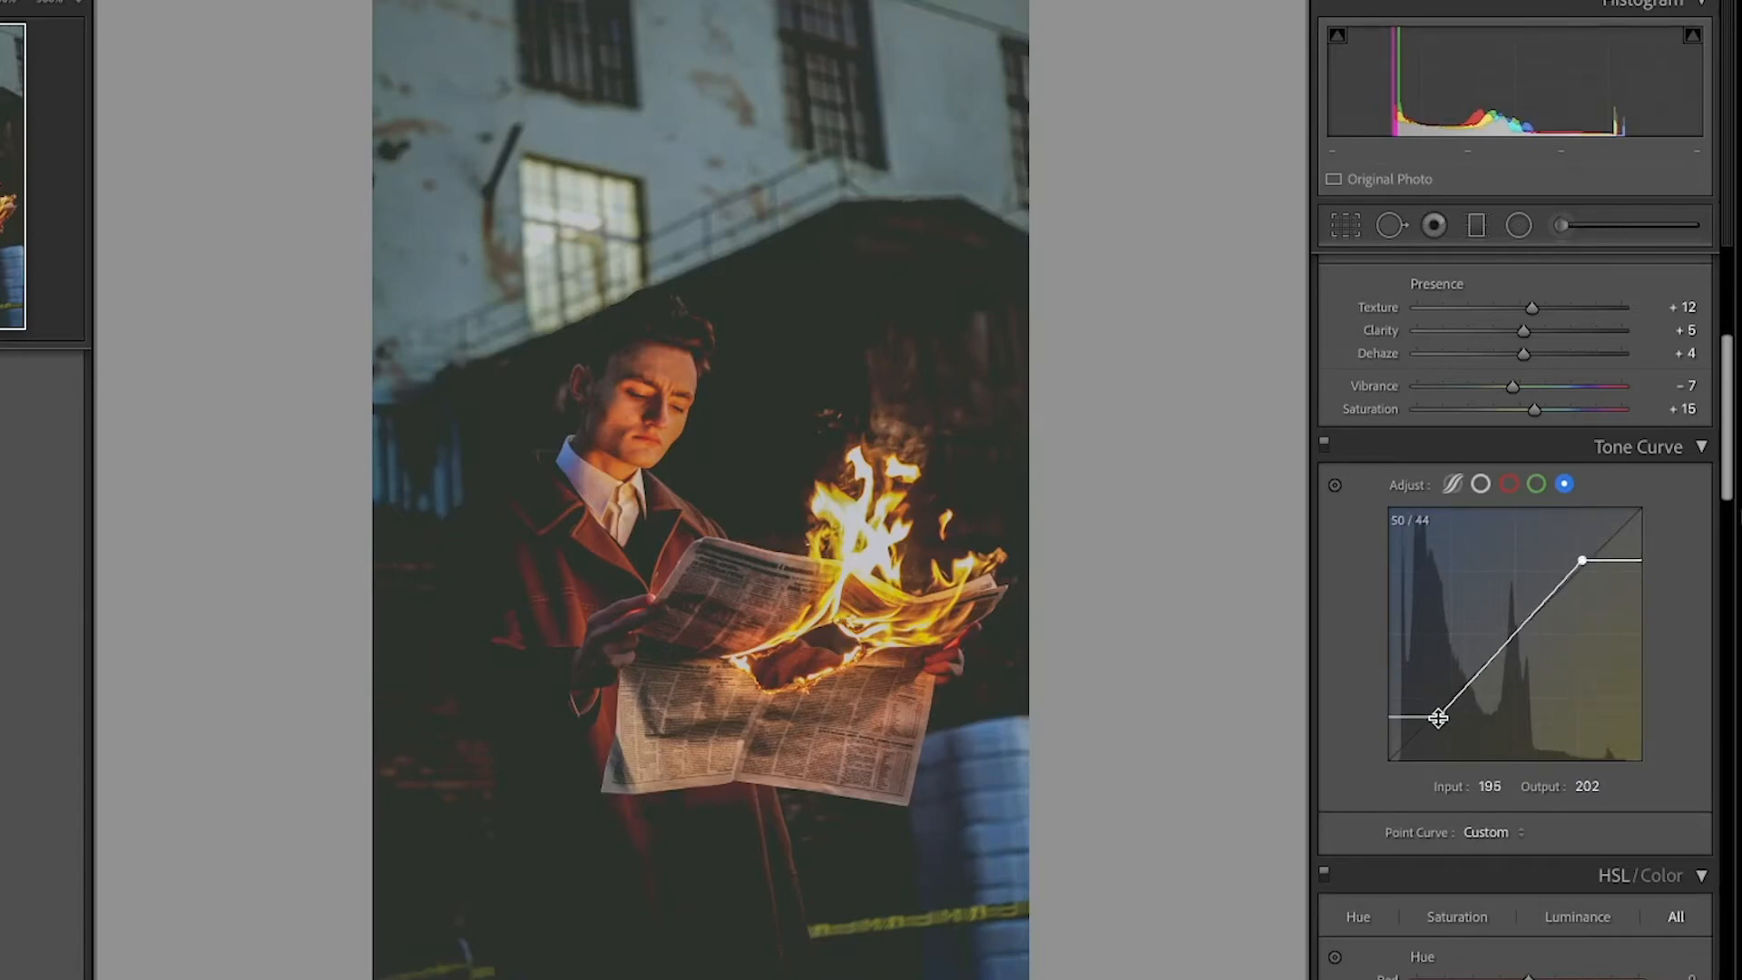
Step: Lower the blue and green curves' black points, set the green white point to 204/195, and set the red black point to 46/39
left_click_drag(1439, 717, 1440, 723)
left_click(1535, 483)
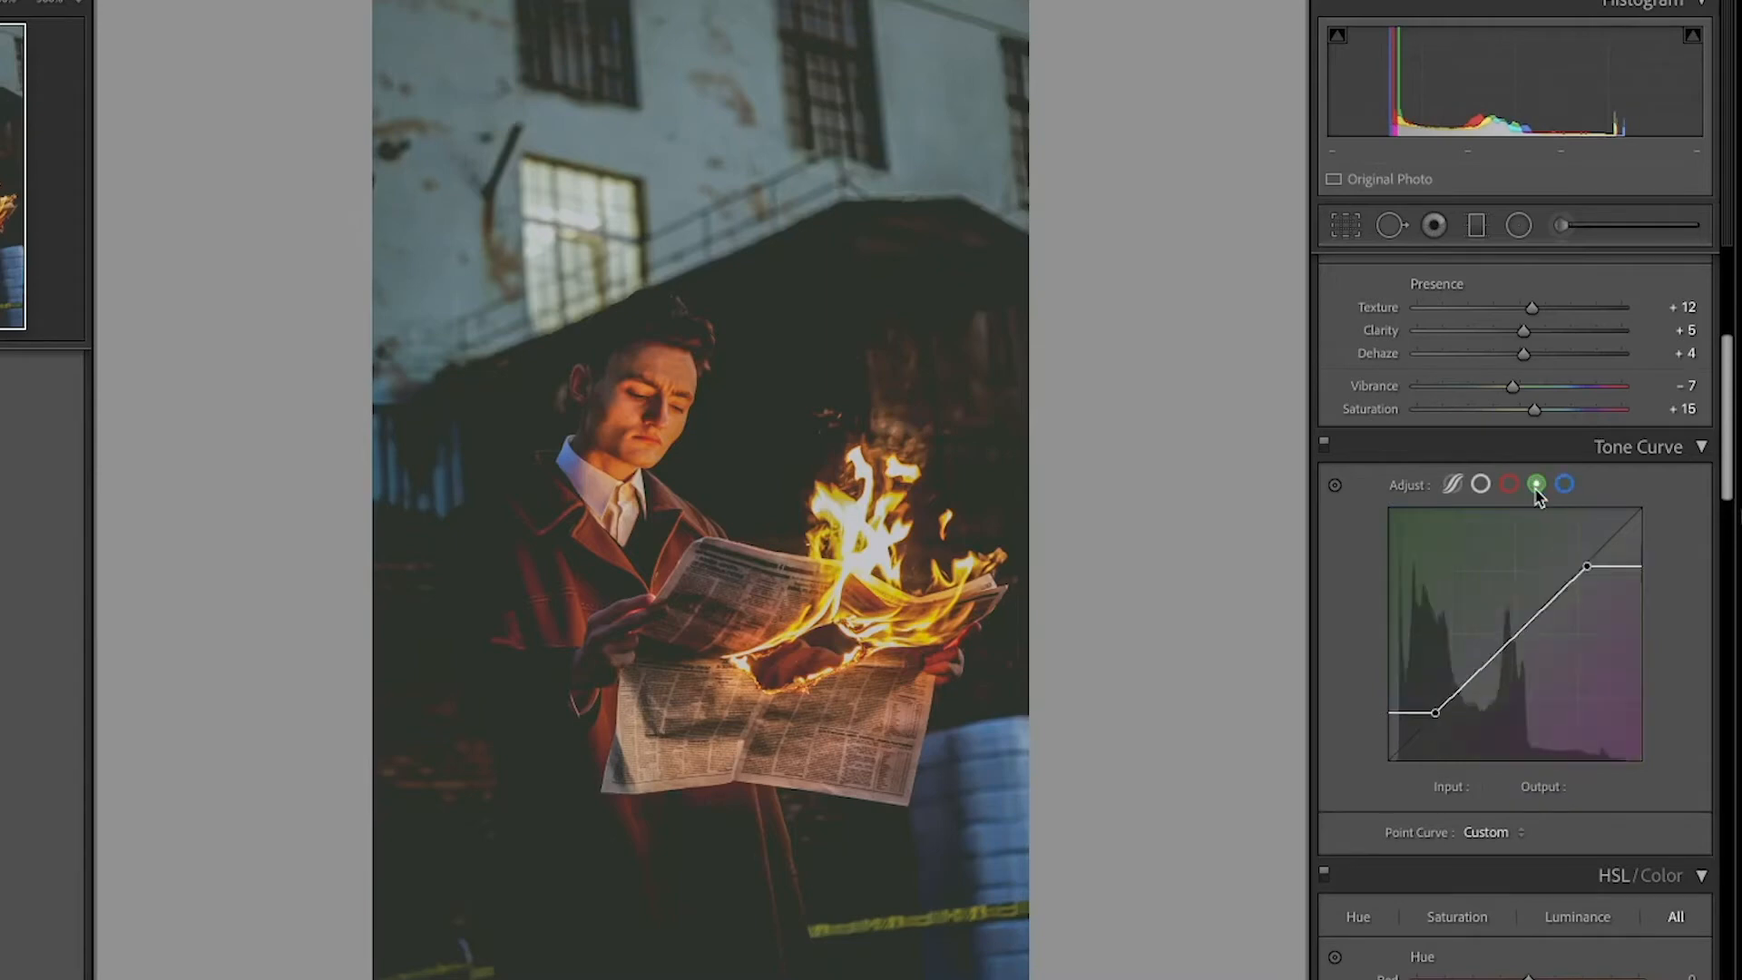
left_click_drag(1590, 571, 1591, 568)
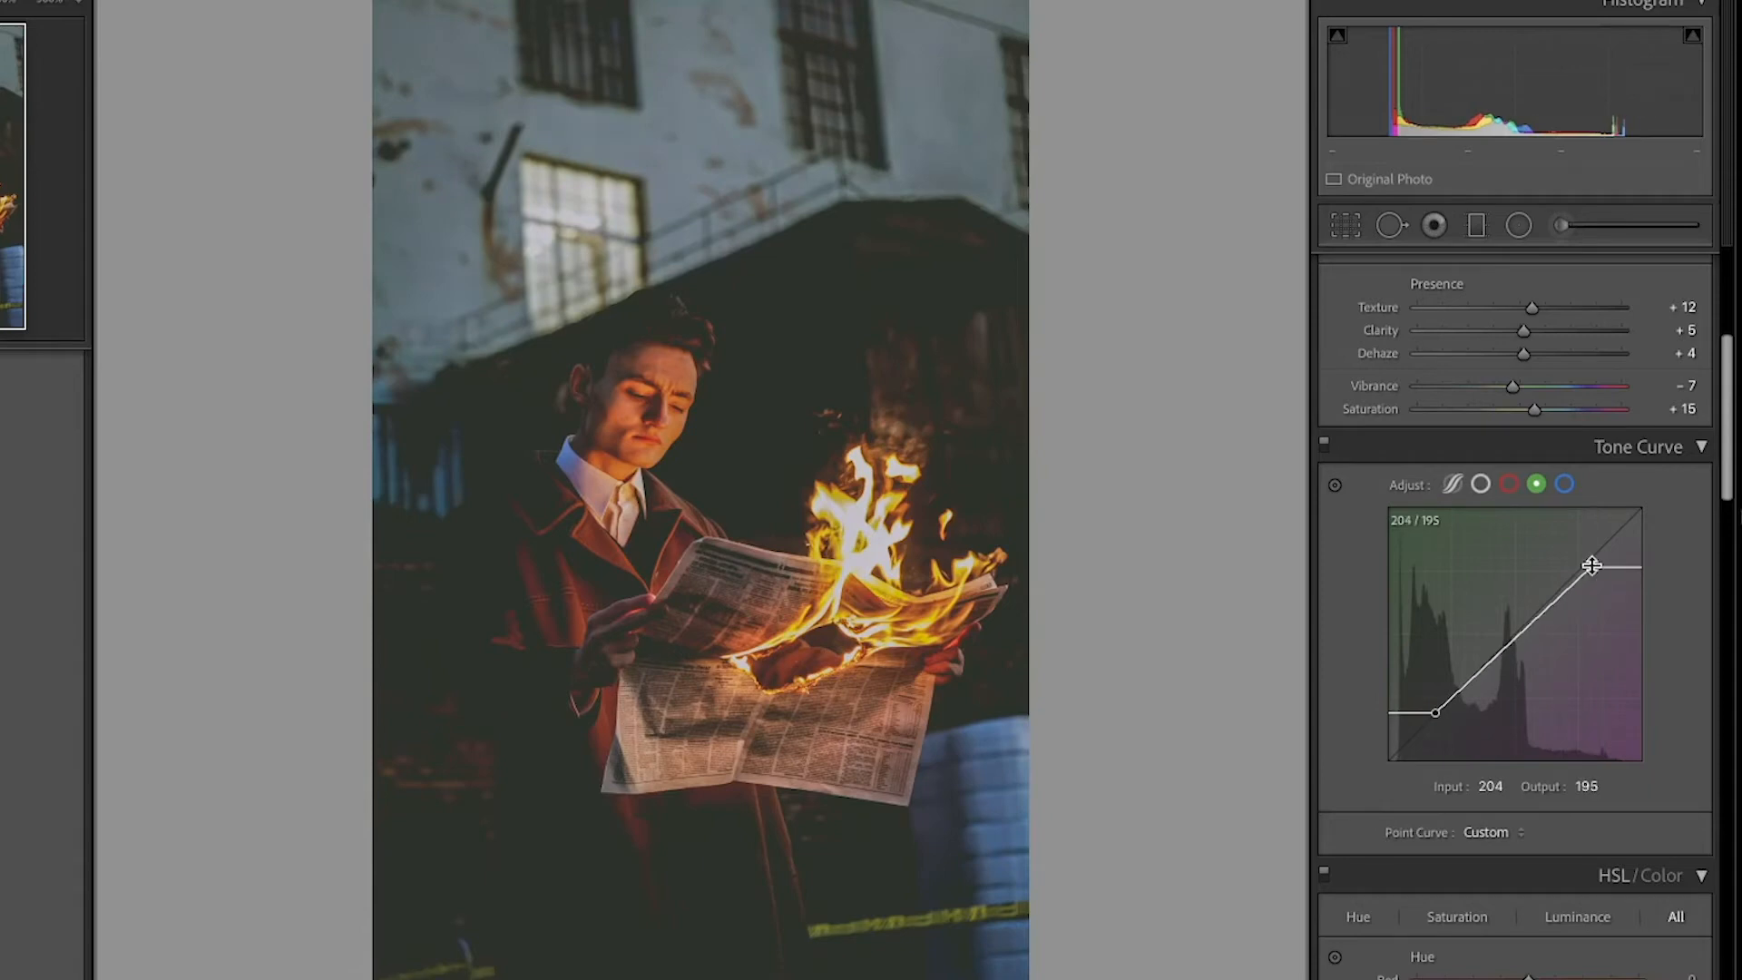
left_click_drag(1436, 714, 1431, 722)
left_click(1508, 483)
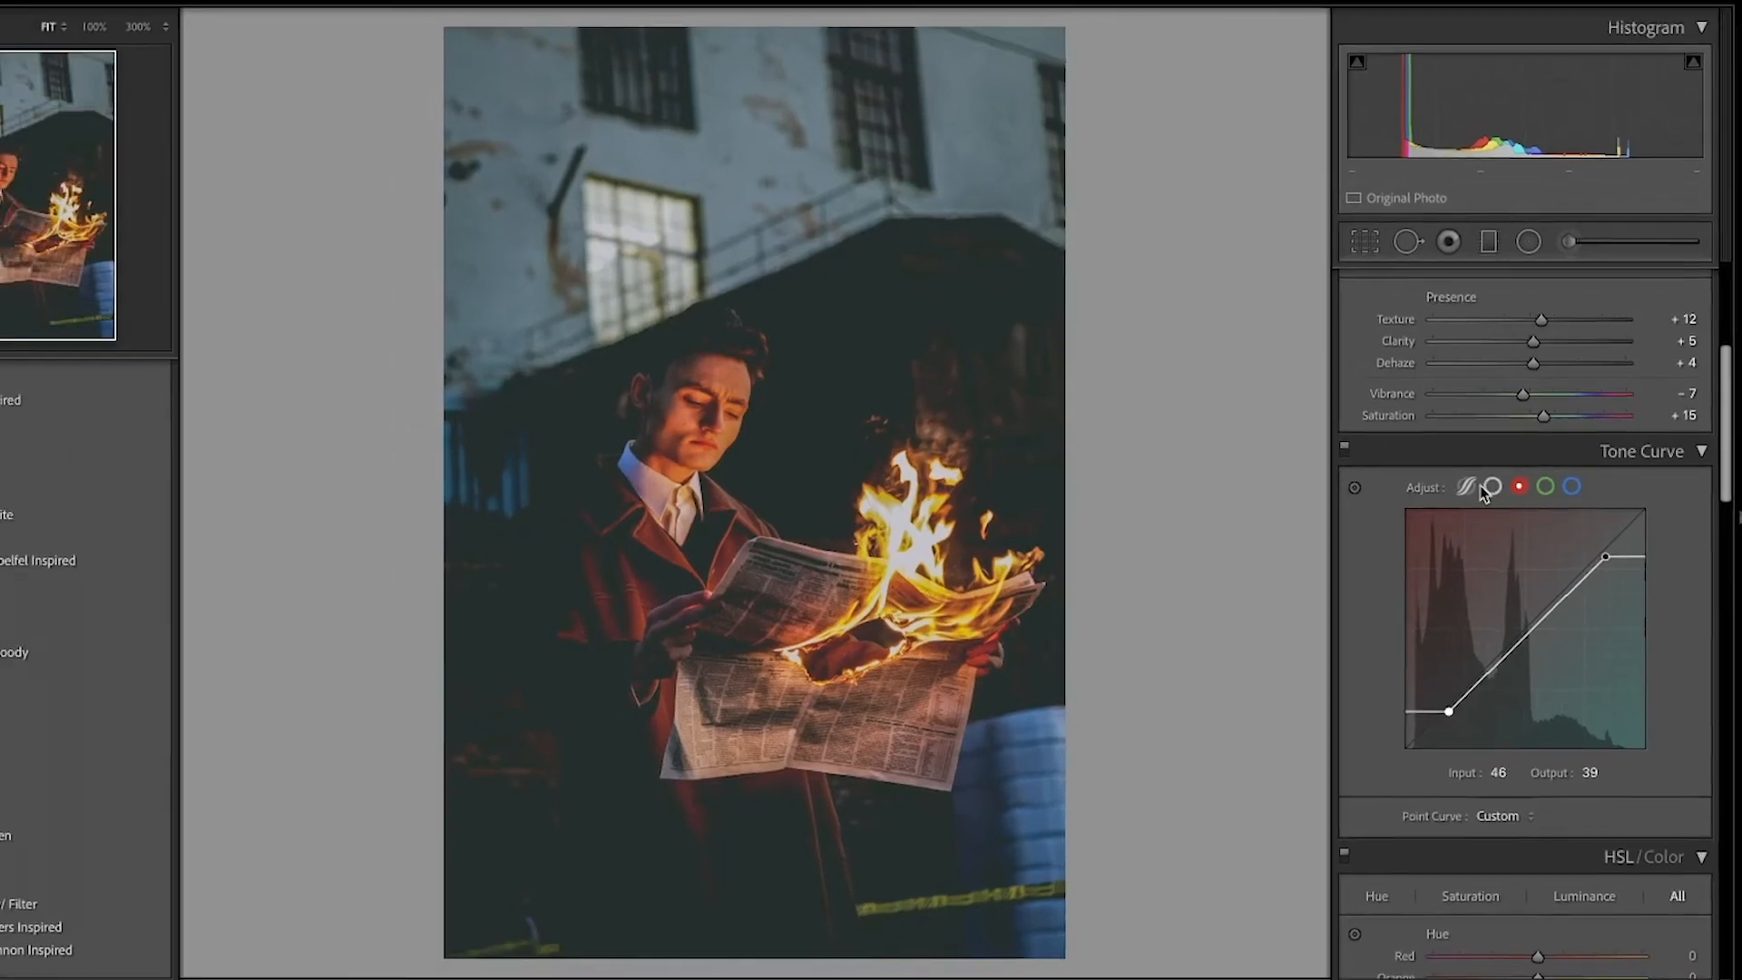
Step: Return to the main point curve and compare the photo with the tone curve adjustments off and on
left_click(1487, 487)
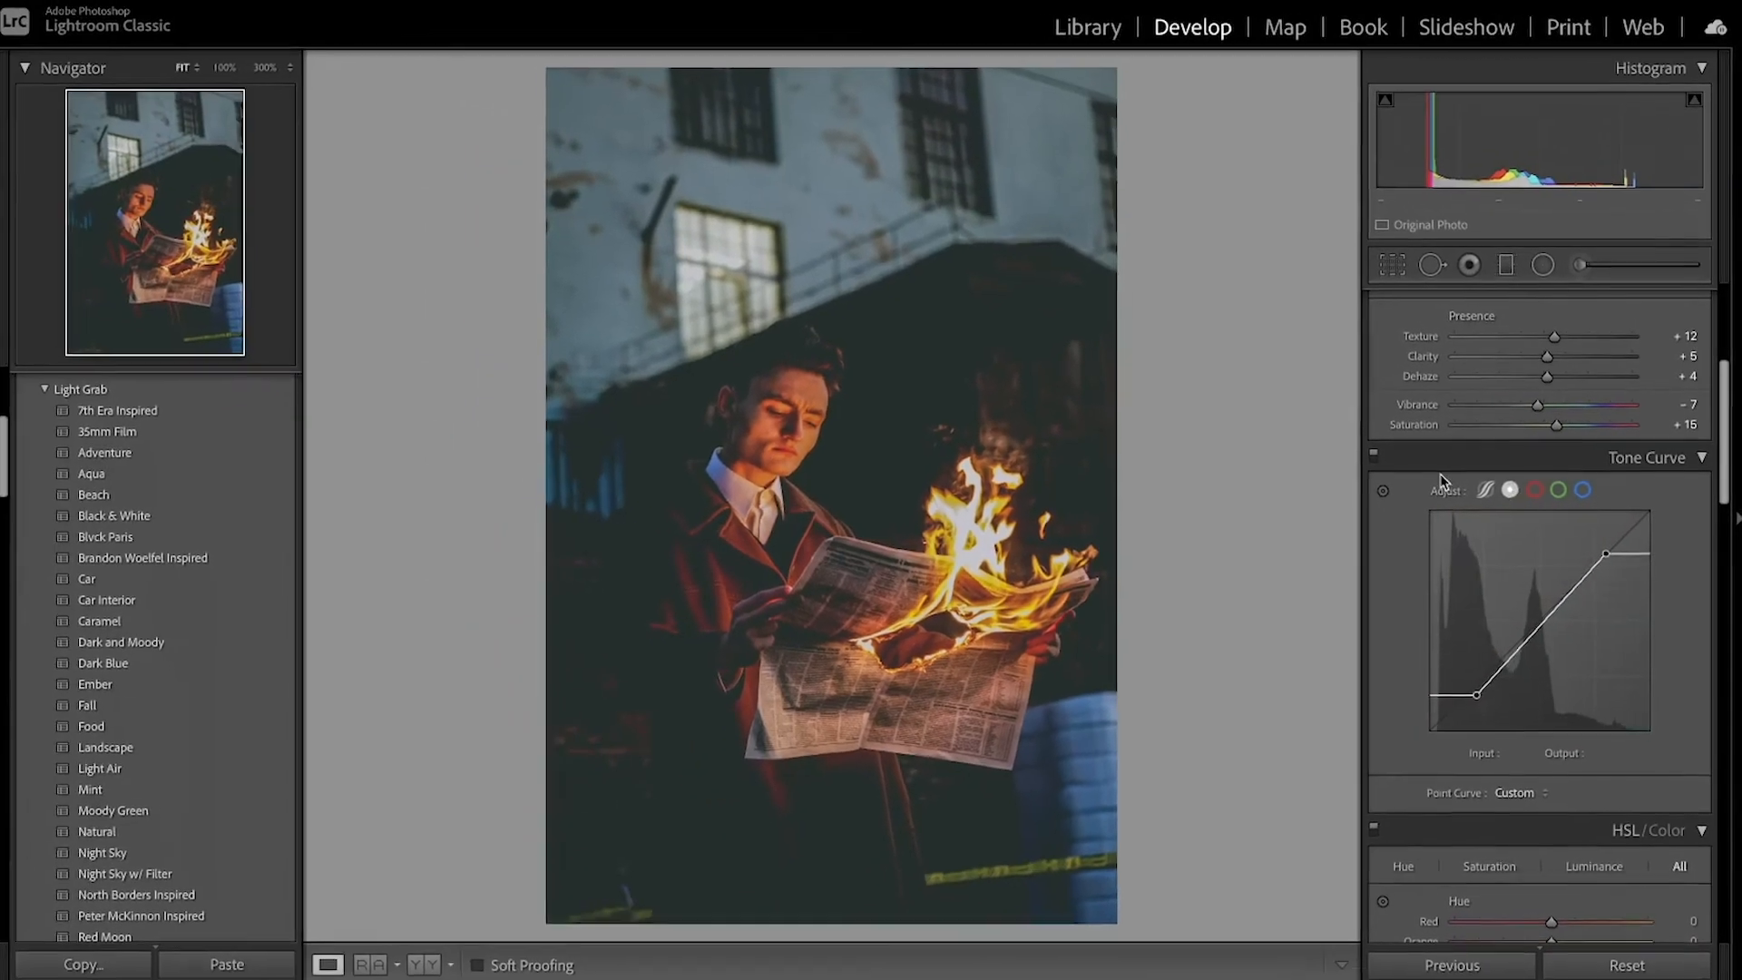
left_click(1376, 456)
left_click(1377, 458)
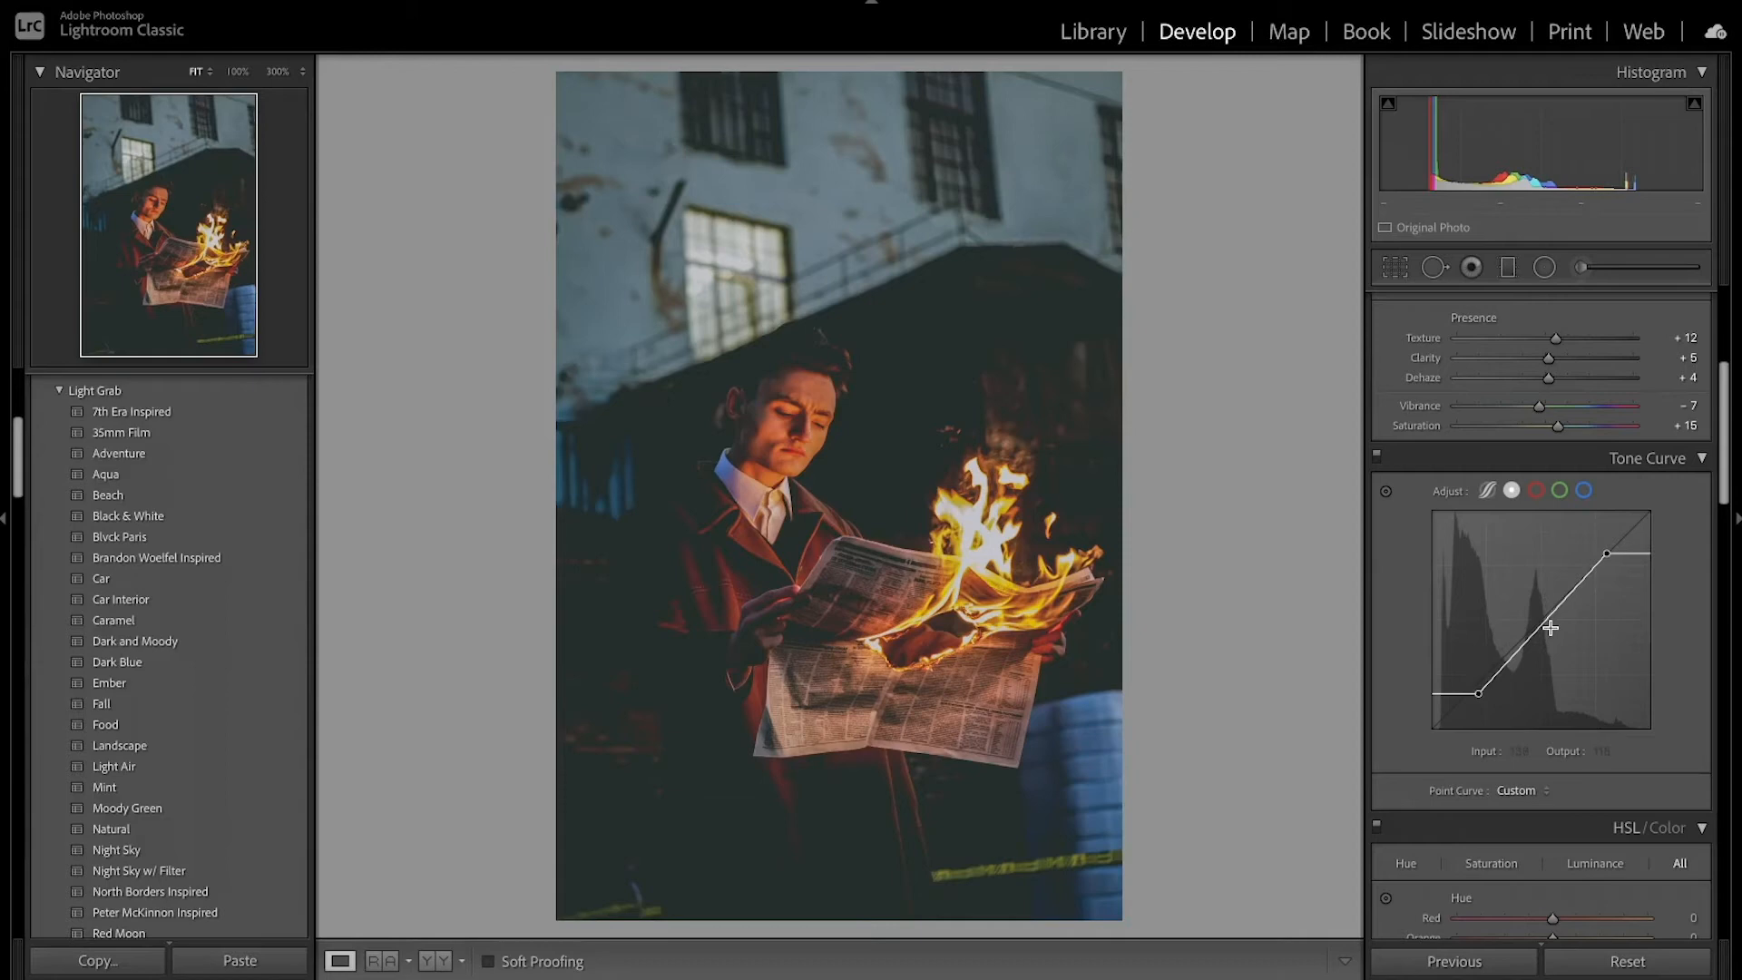
Step: In the HSL hue settings, set red to +25, orange to -28 and yellow to -40
scroll(1549, 627, "down", 5)
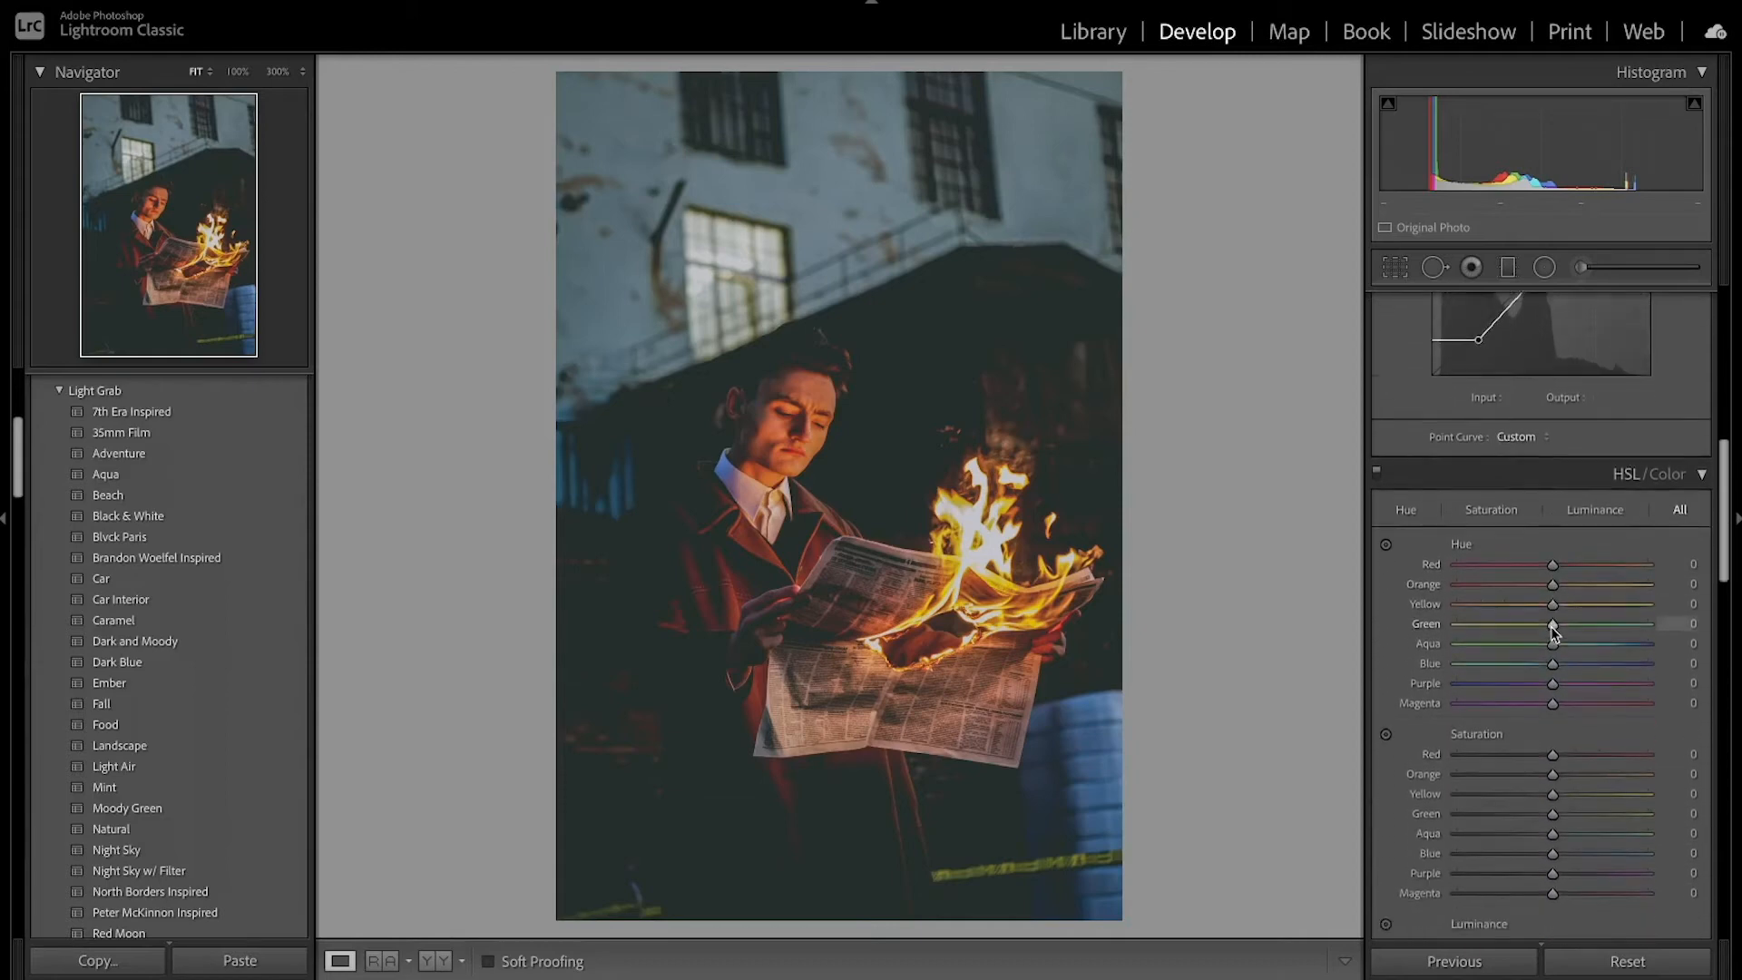
scroll(1553, 630, "down", 3)
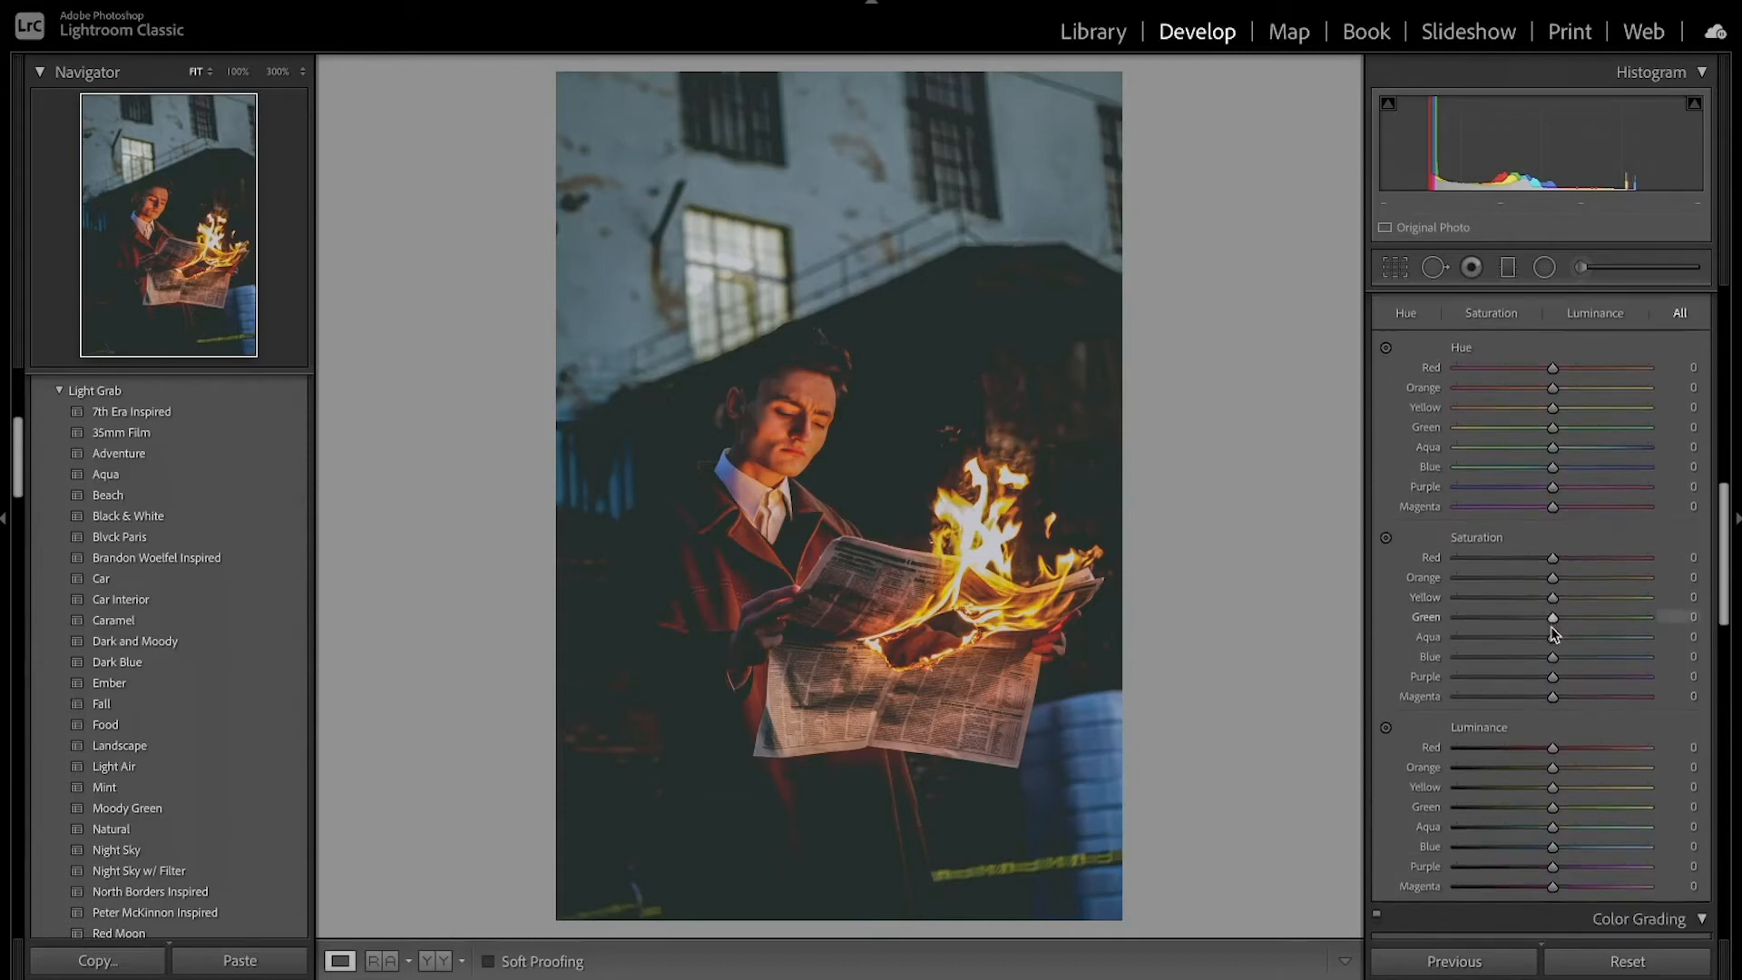
scroll(1554, 632, "down", 1)
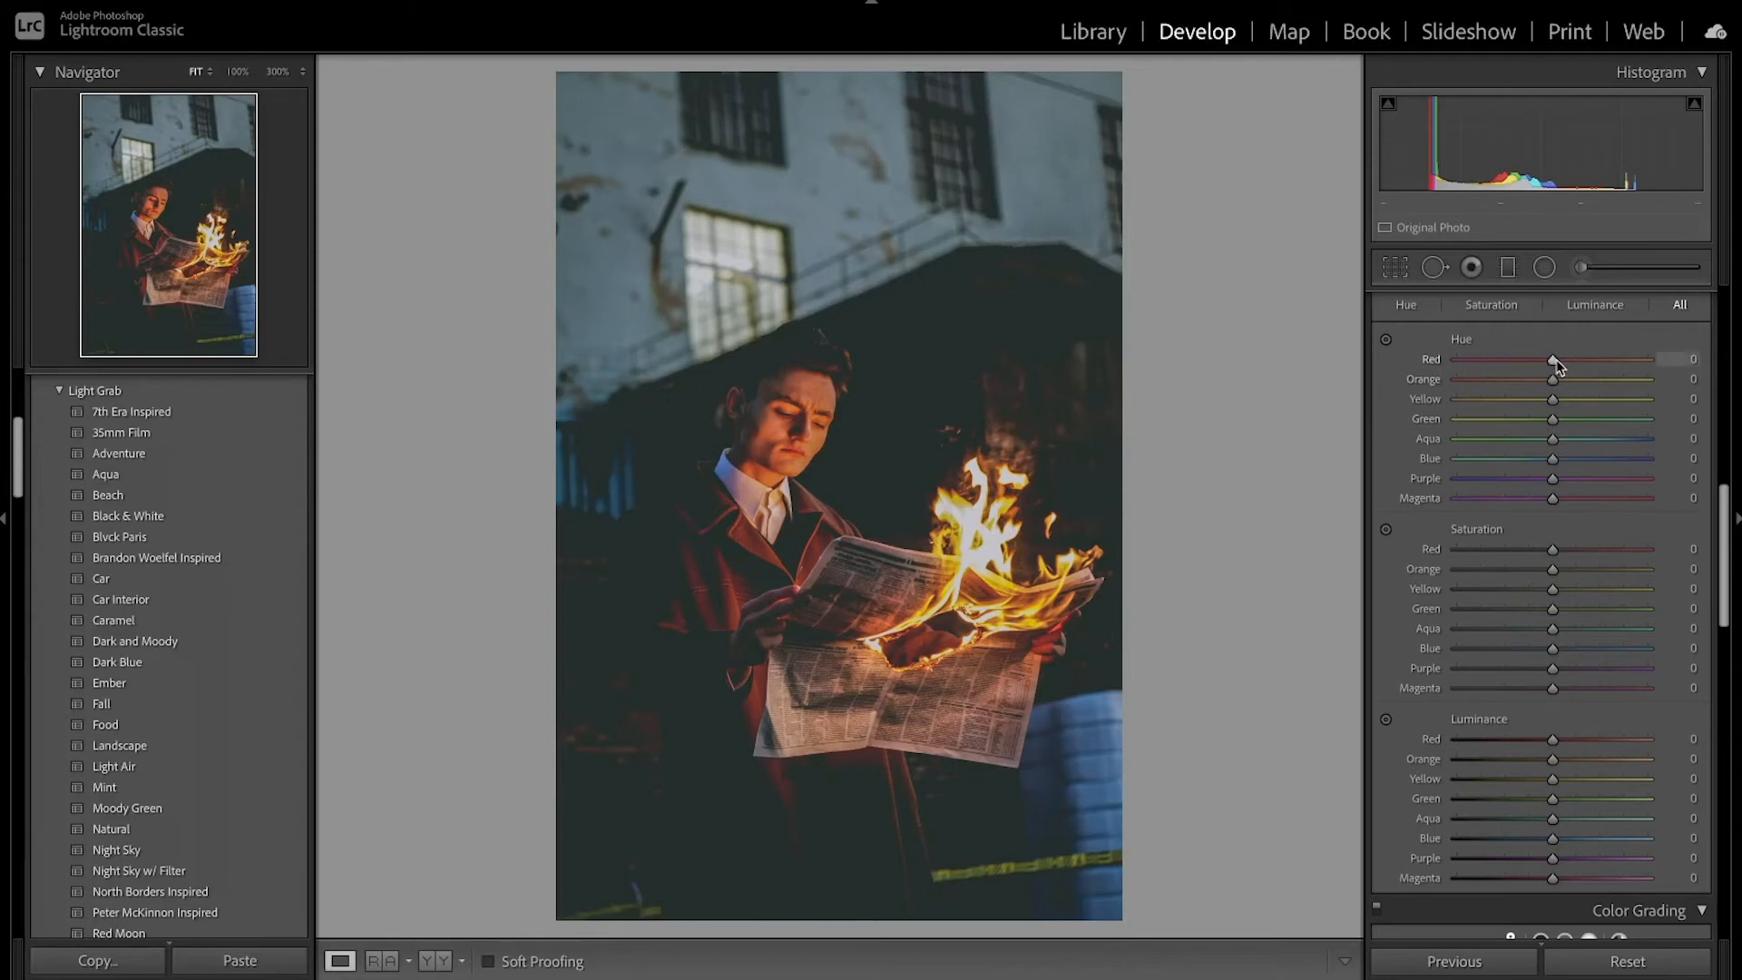
left_click_drag(1558, 363, 1579, 364)
left_click_drag(1542, 381, 1533, 384)
left_click_drag(1582, 362, 1577, 362)
left_click_drag(1552, 401, 1510, 401)
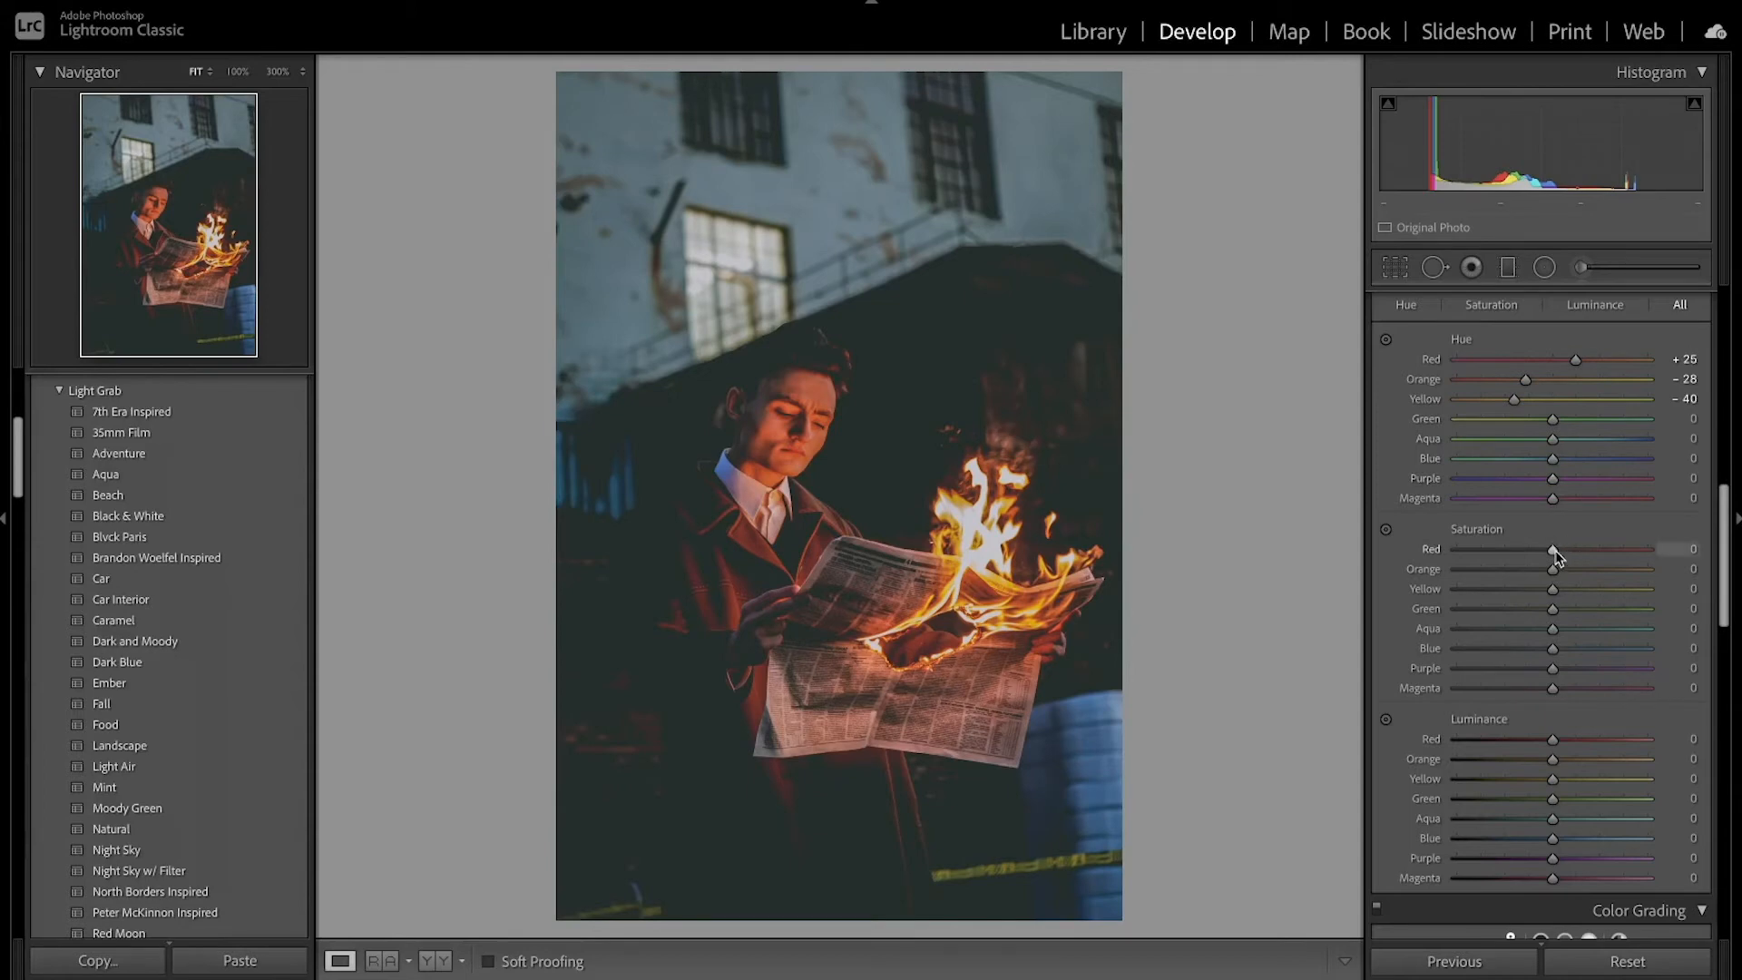
Step: Set saturation to red -18, orange -21 and yellow -31, and luminance to red +19, orange +20 and yellow -16
left_click_drag(1553, 552, 1525, 594)
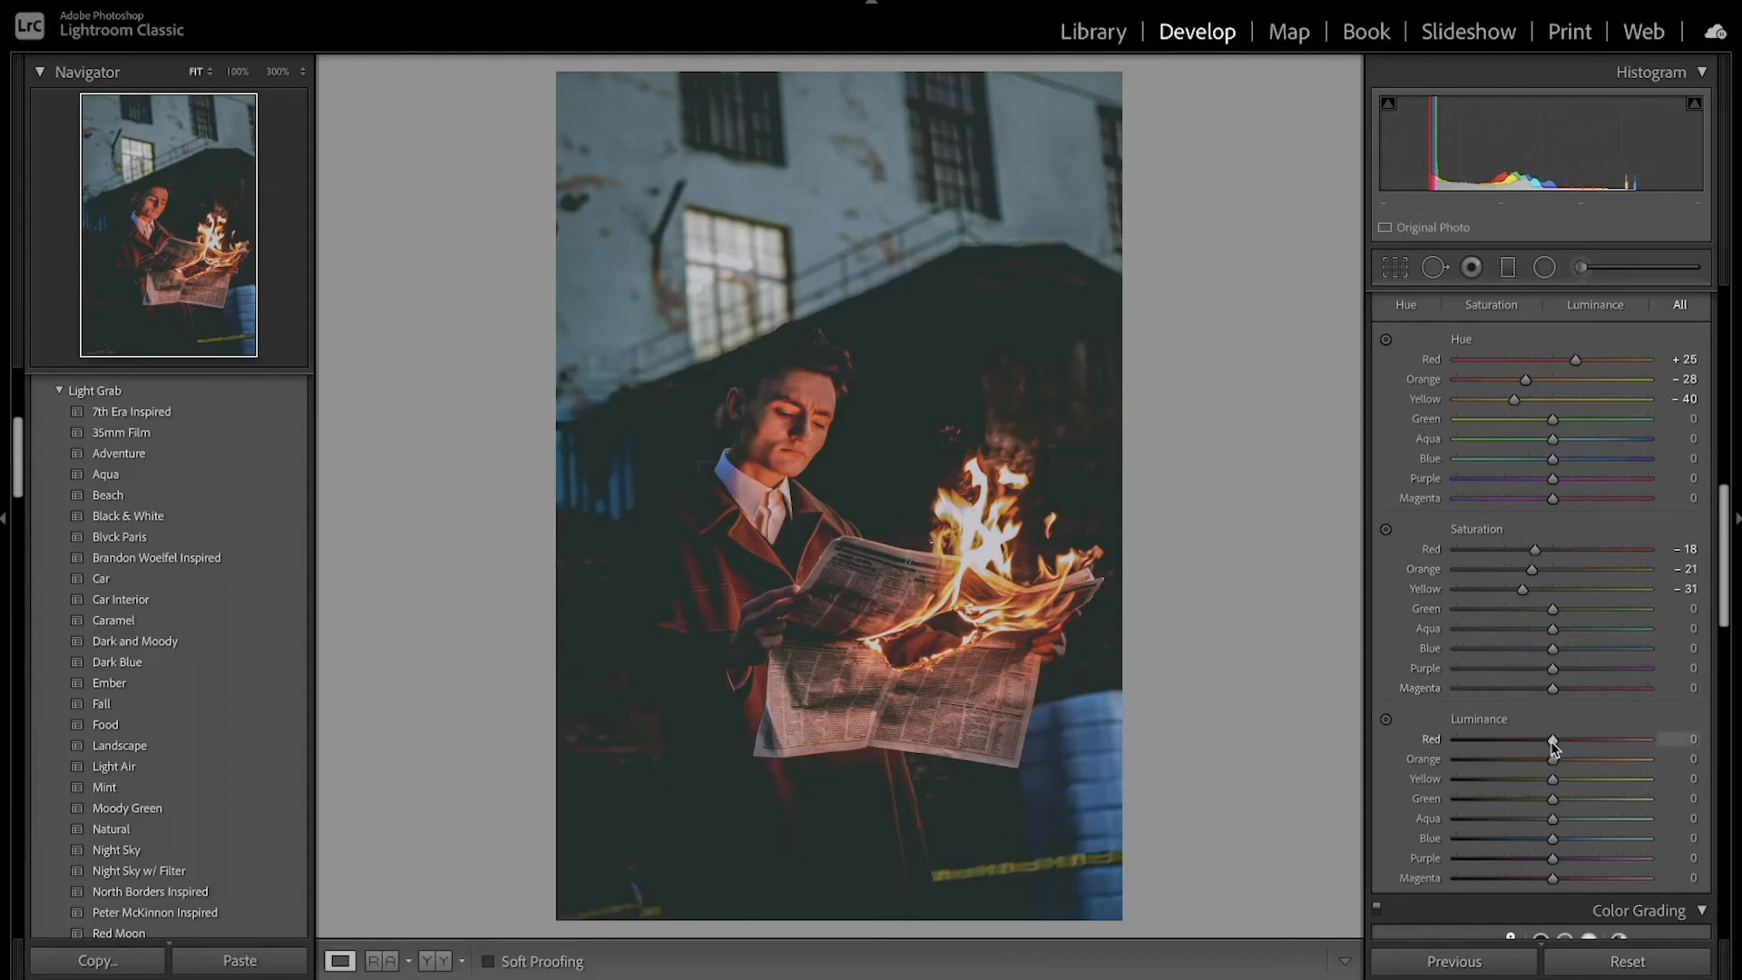
left_click_drag(1553, 744, 1566, 744)
mouse_move(1554, 769)
left_mouse_down()
mouse_move(1572, 767)
mouse_move(1544, 778)
left_mouse_up()
left_click_drag(1540, 780, 1539, 782)
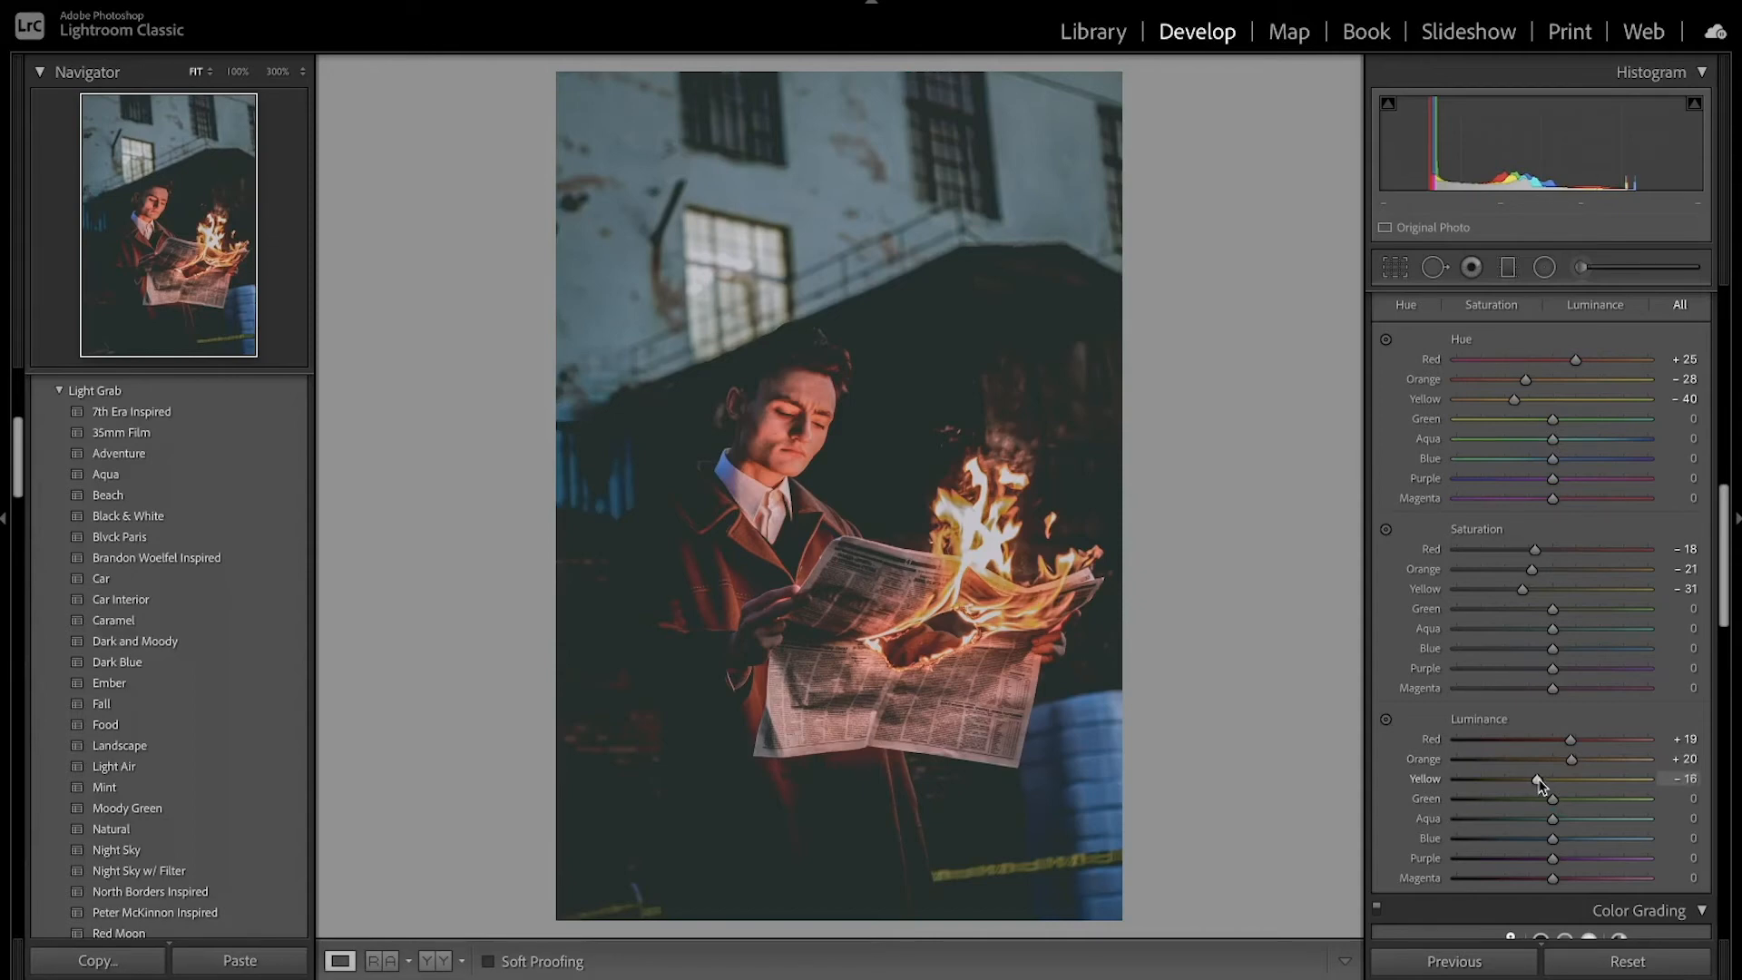
Step: Compare the photo with the red, orange and yellow HSL adjustments off and on
scroll(1424, 358, "up", 3)
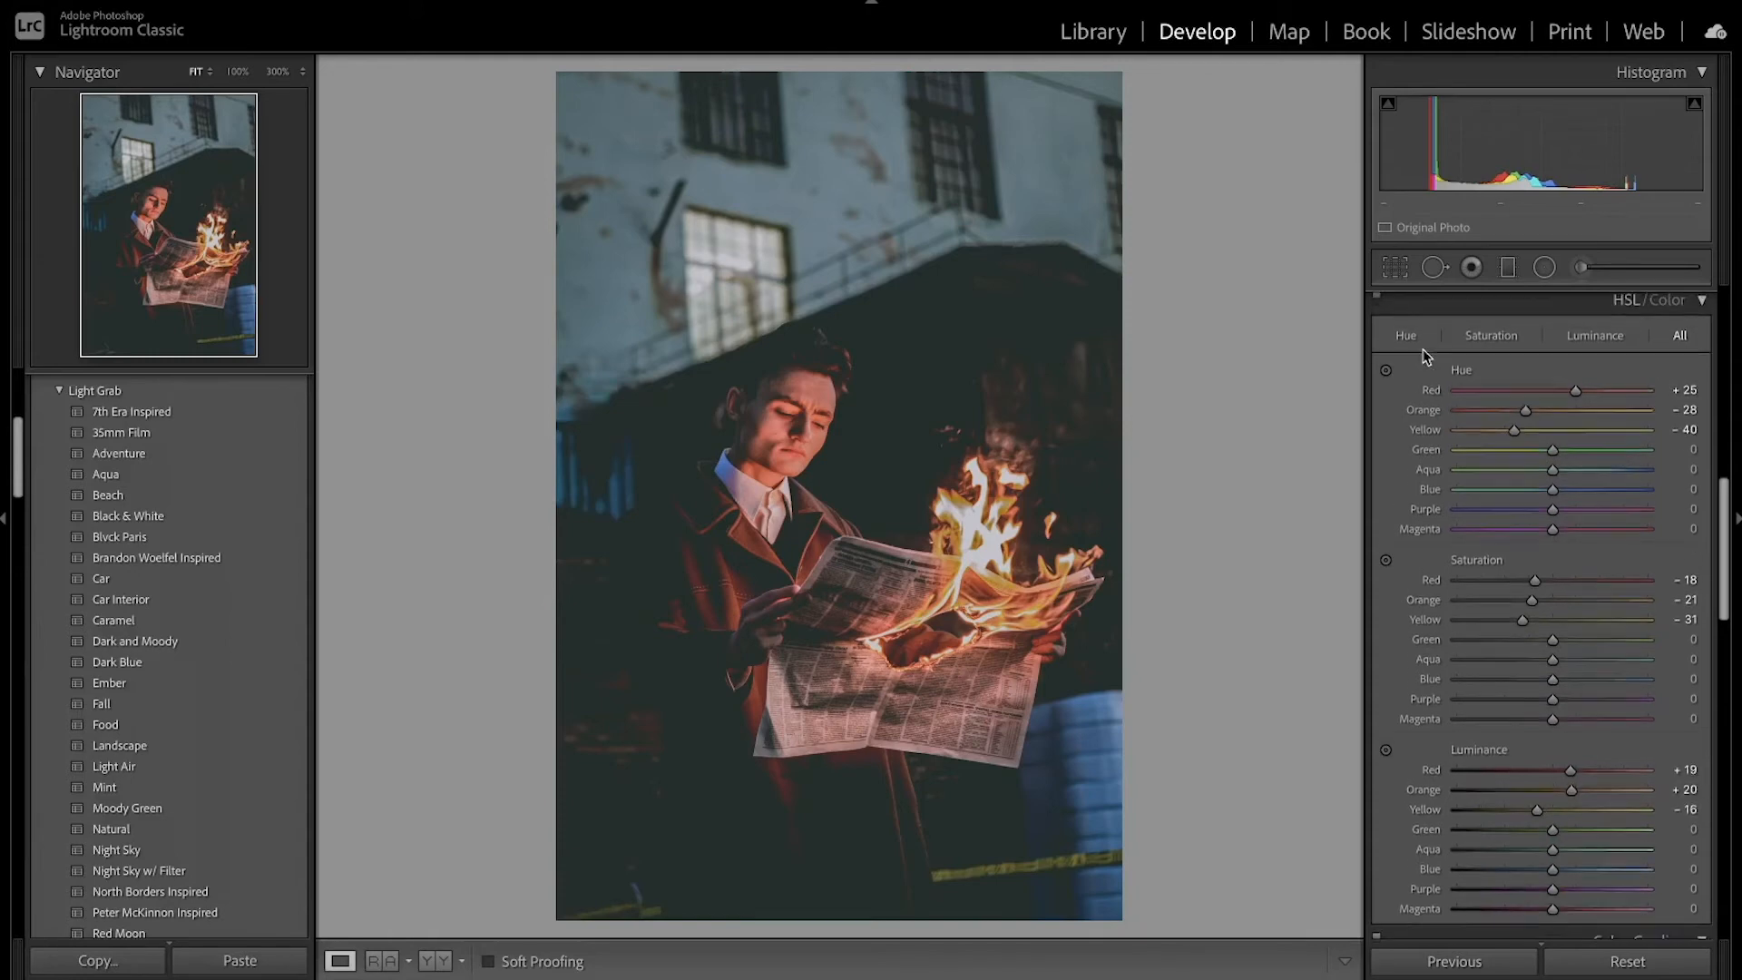
left_click(1377, 316)
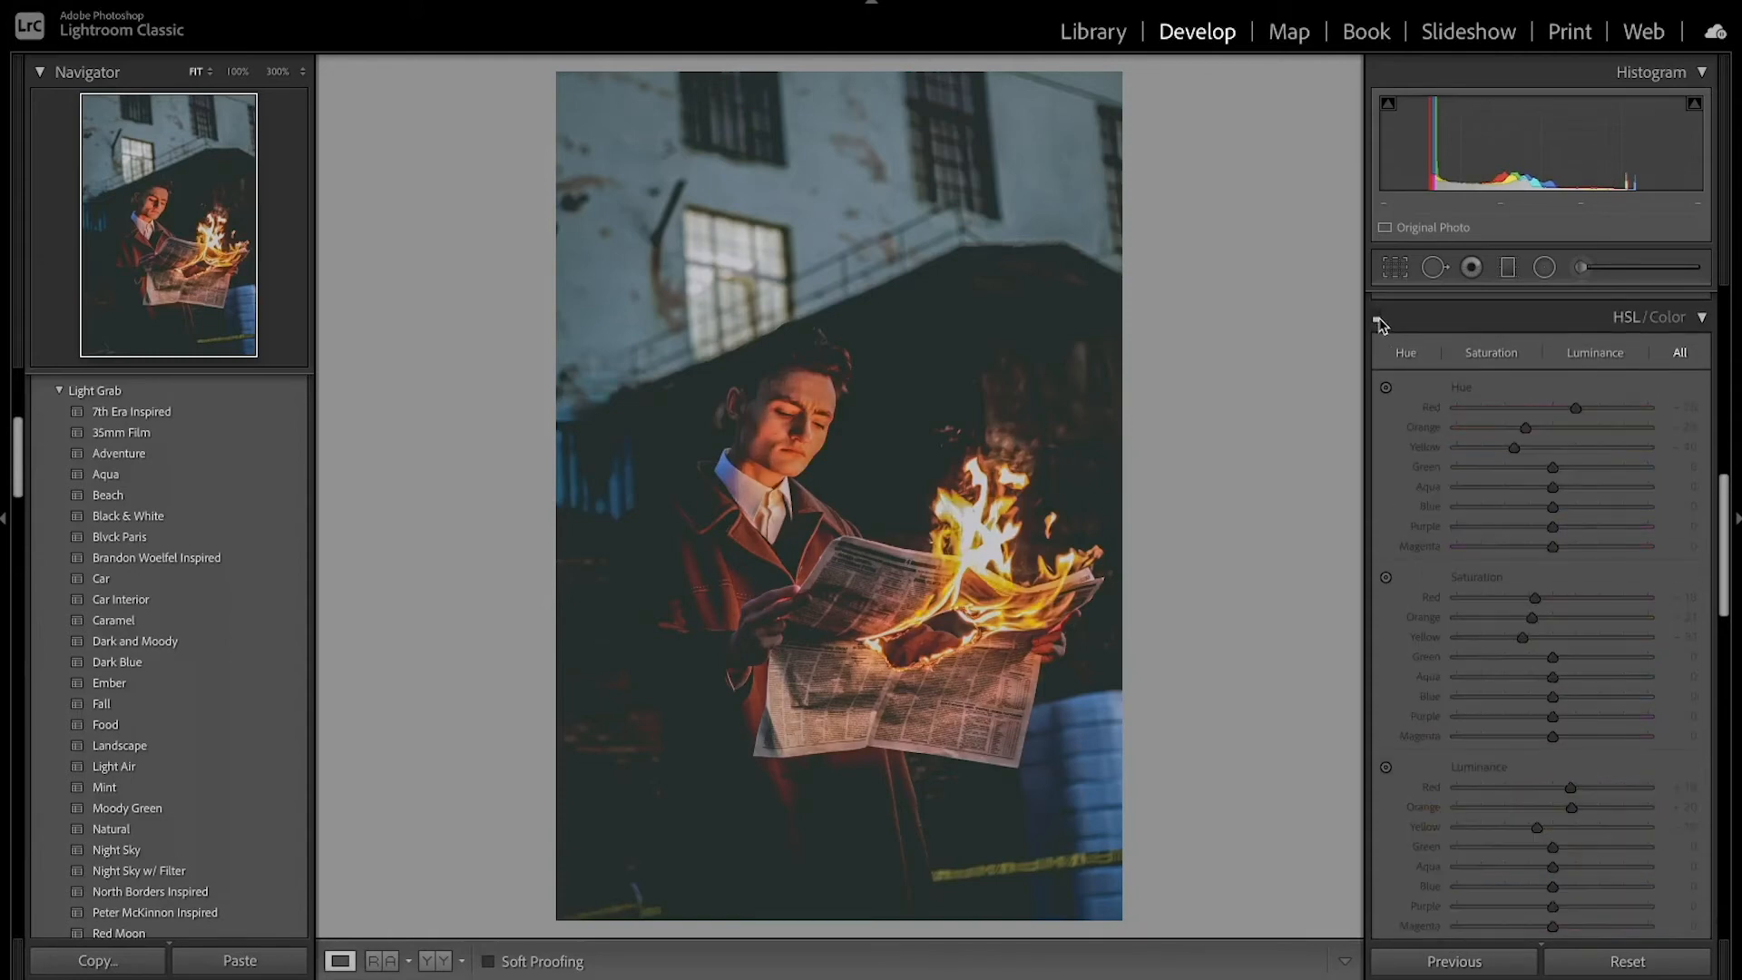
left_click(1377, 317)
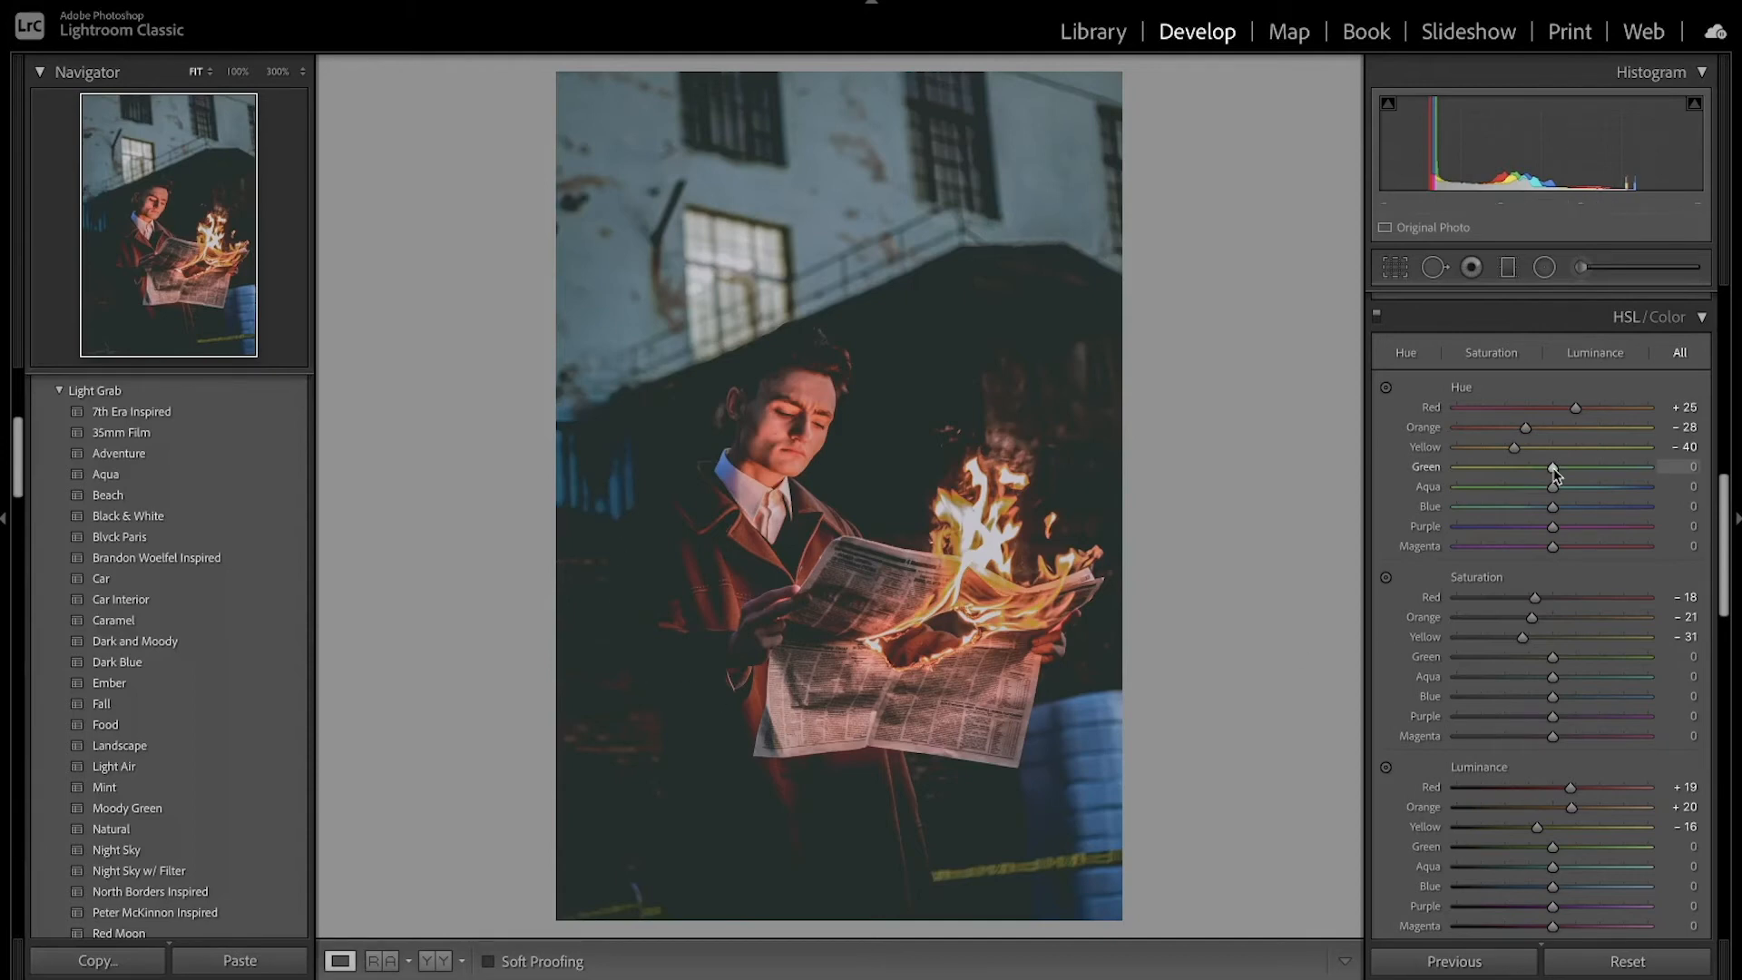
Step: In the HSL hue settings, set green to -91, aqua to +61 and blue to -25
left_click_drag(1553, 470, 1531, 514)
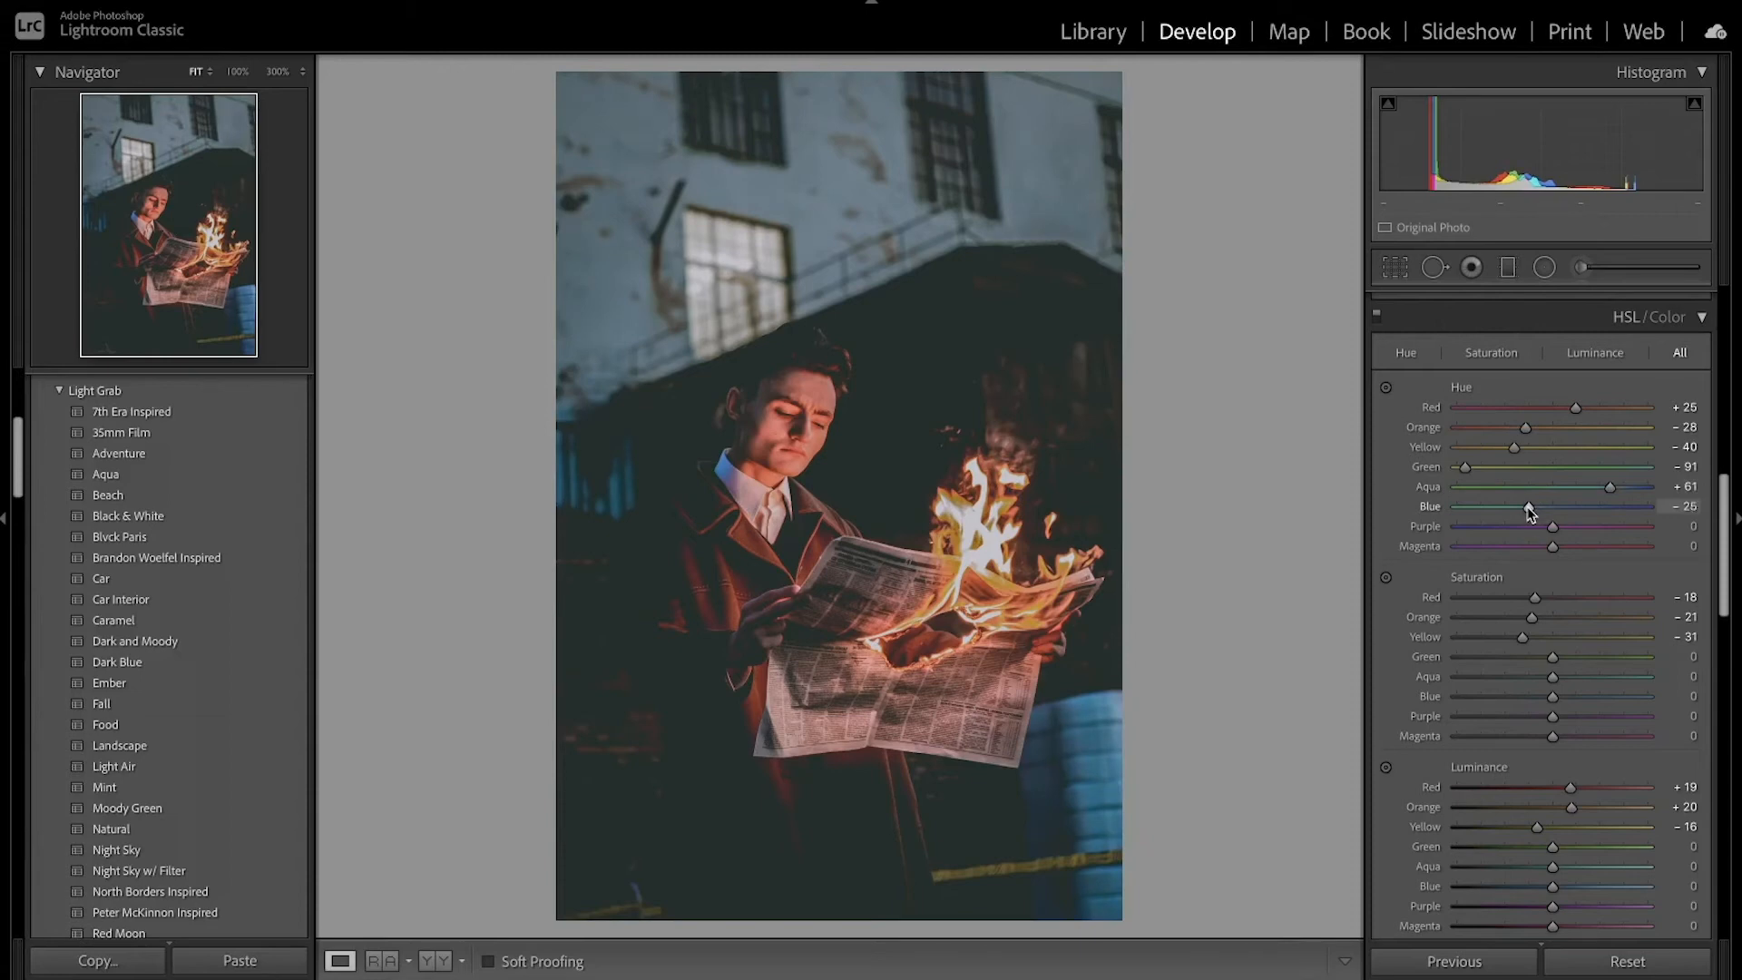
scroll(1529, 548, "down", 2)
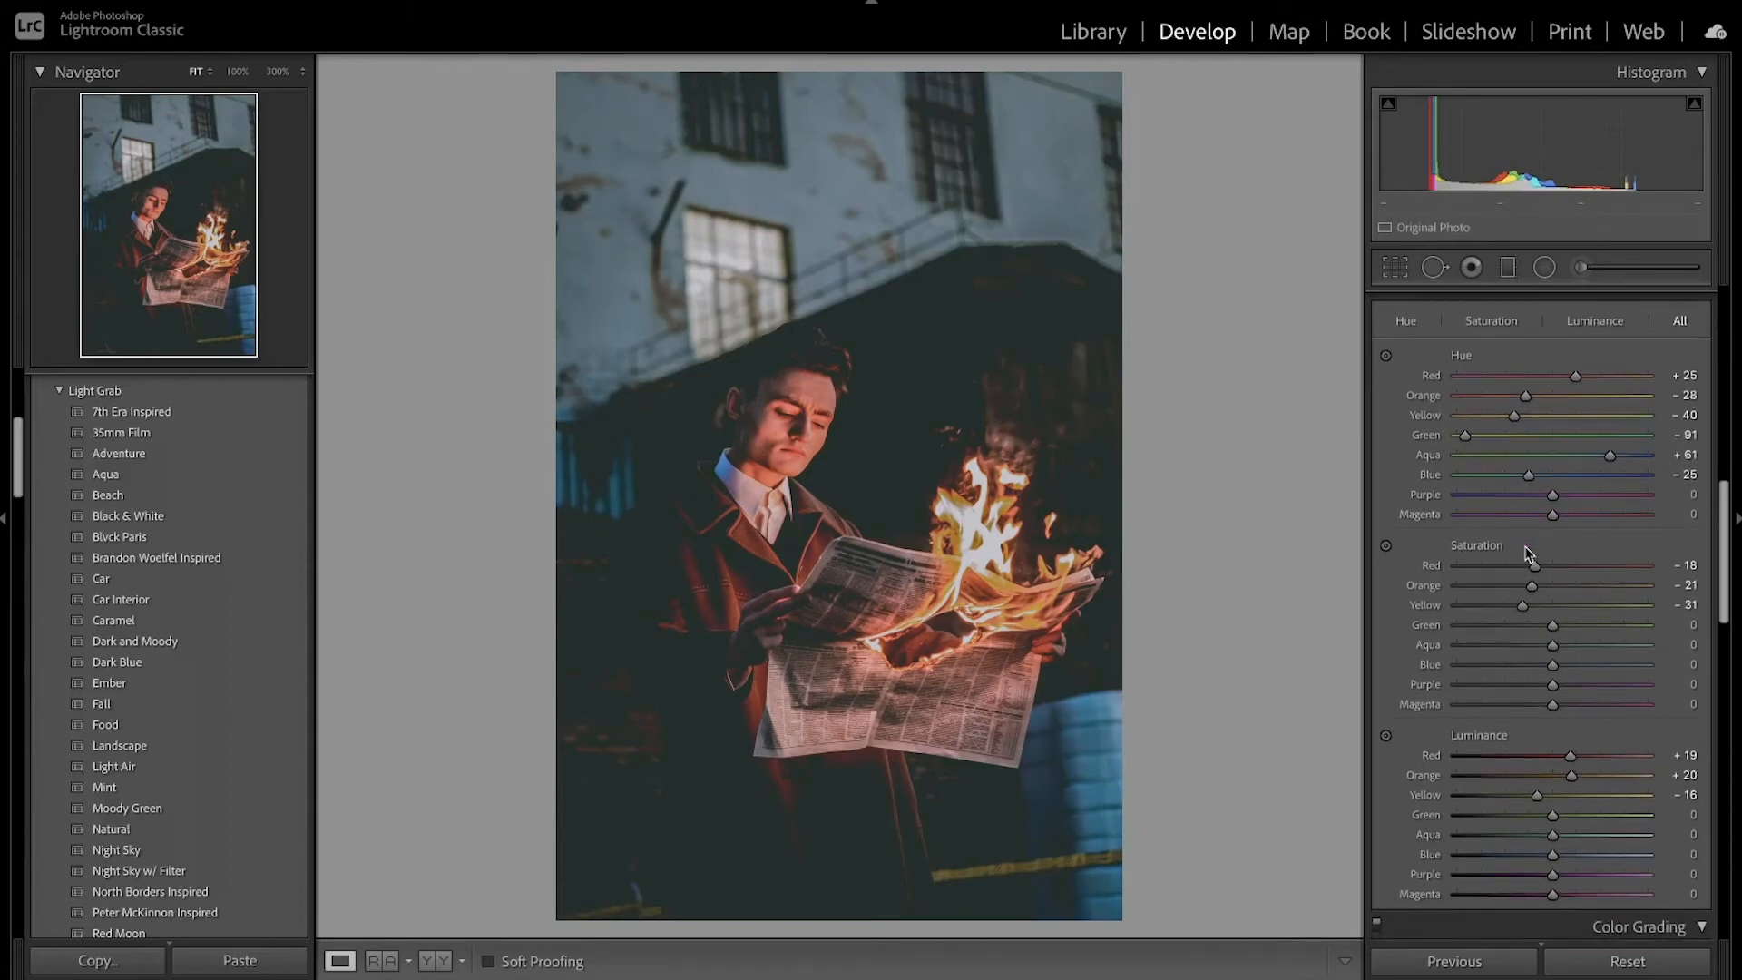
scroll(1529, 550, "up", 1)
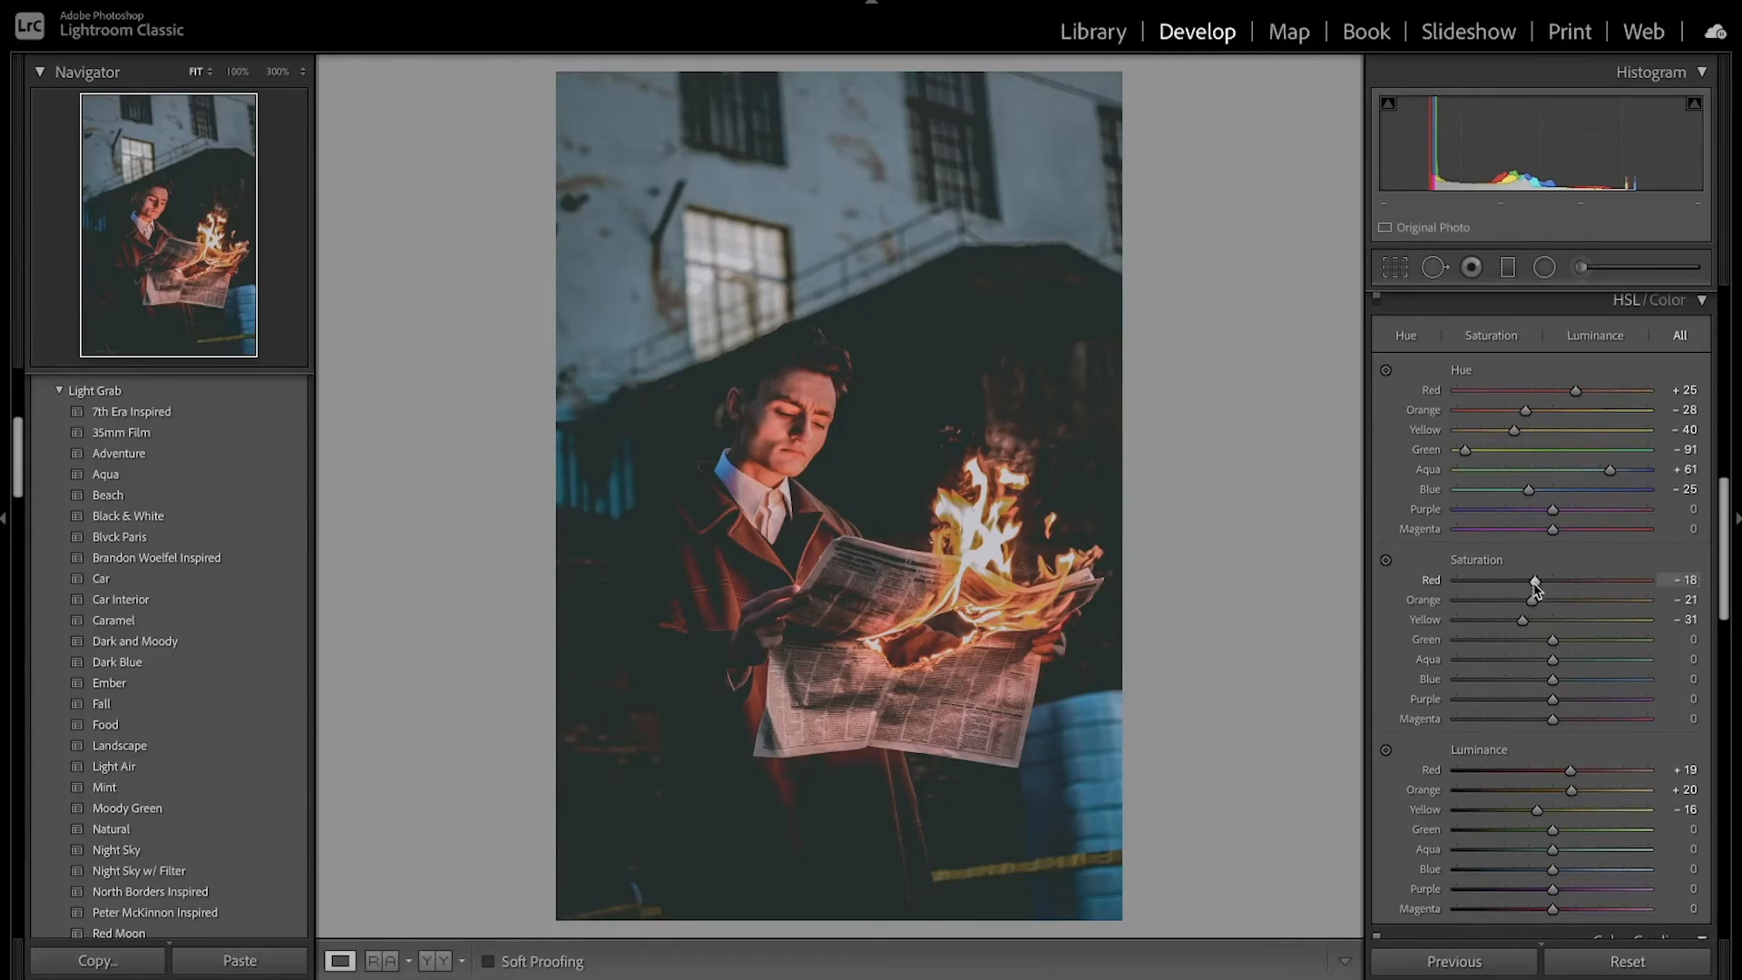
Step: Set saturation to green -28, aqua -16 and blue +30, and luminance to green -33, aqua +24 and blue +43
left_click_drag(1553, 640, 1525, 640)
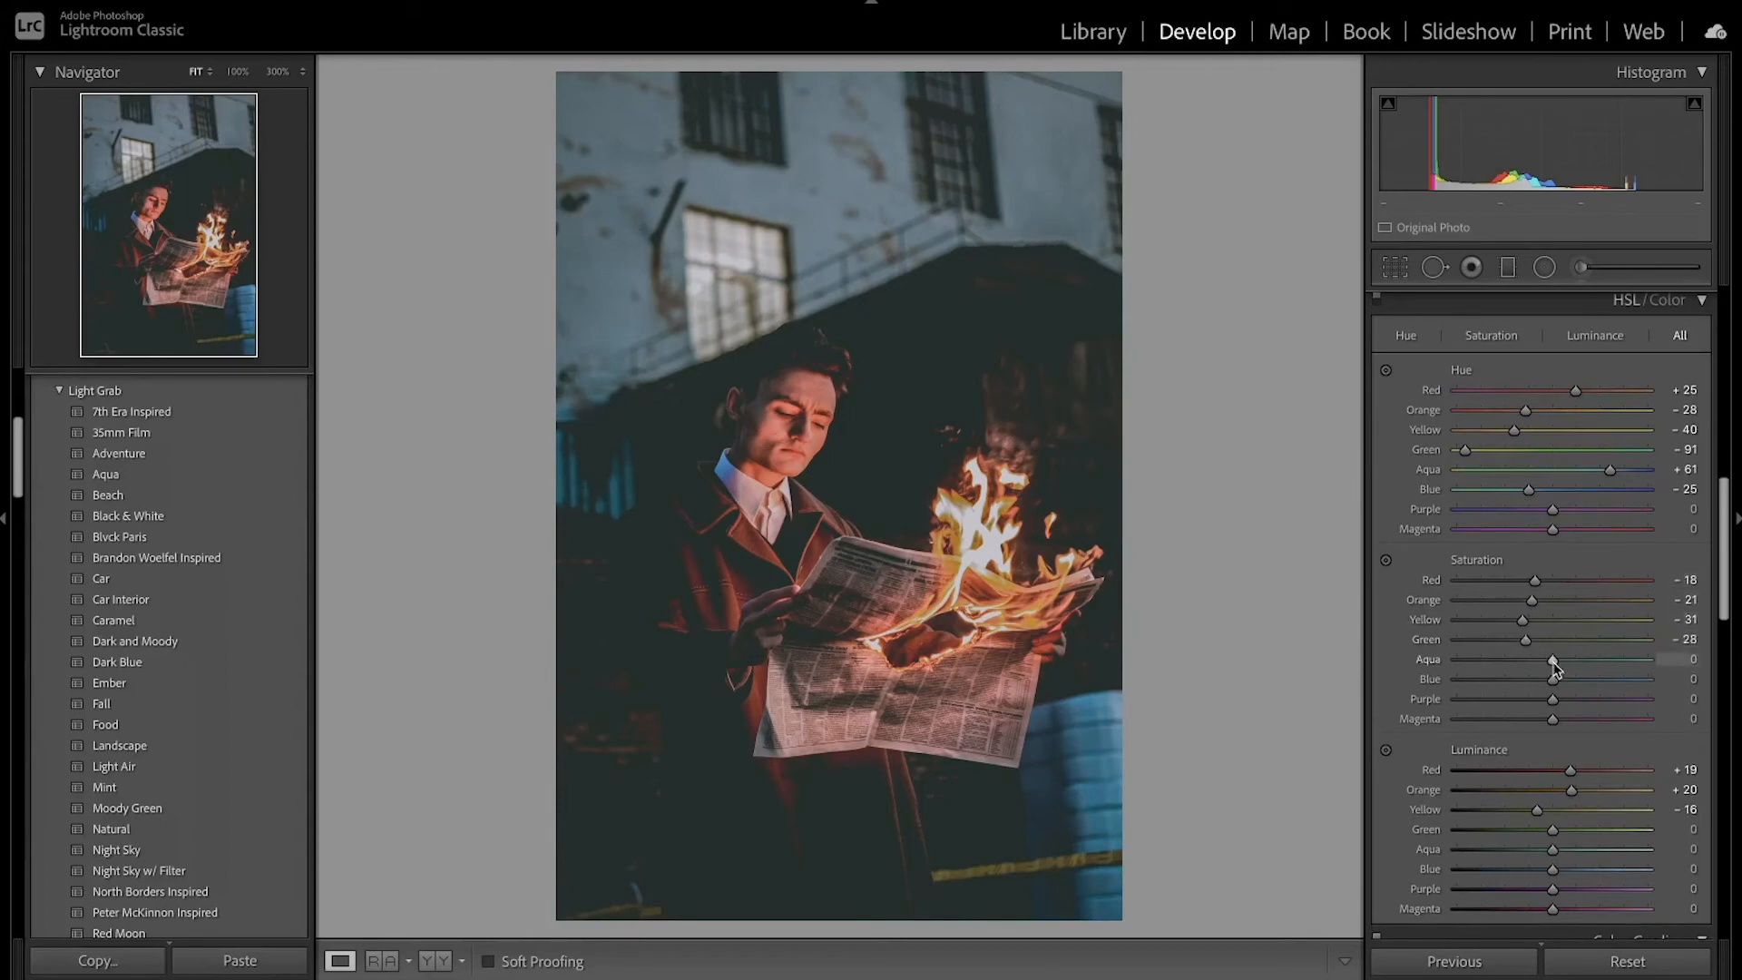
left_click_drag(1554, 668, 1539, 669)
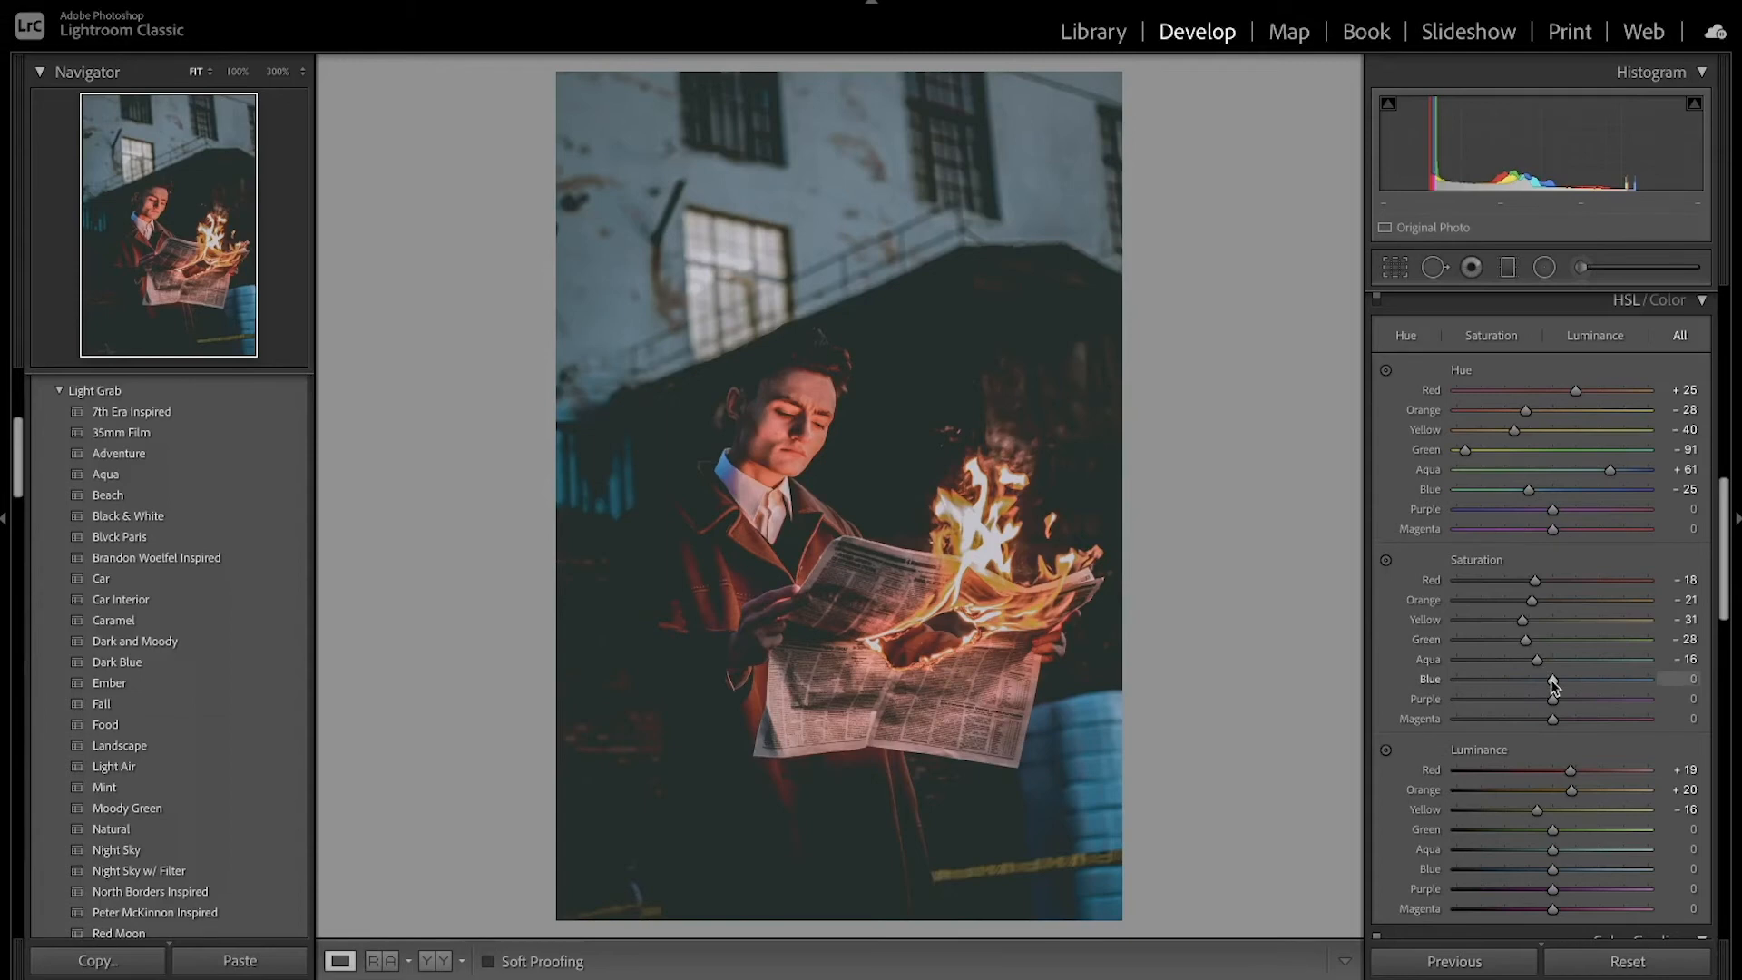
left_click_drag(1552, 682, 1581, 683)
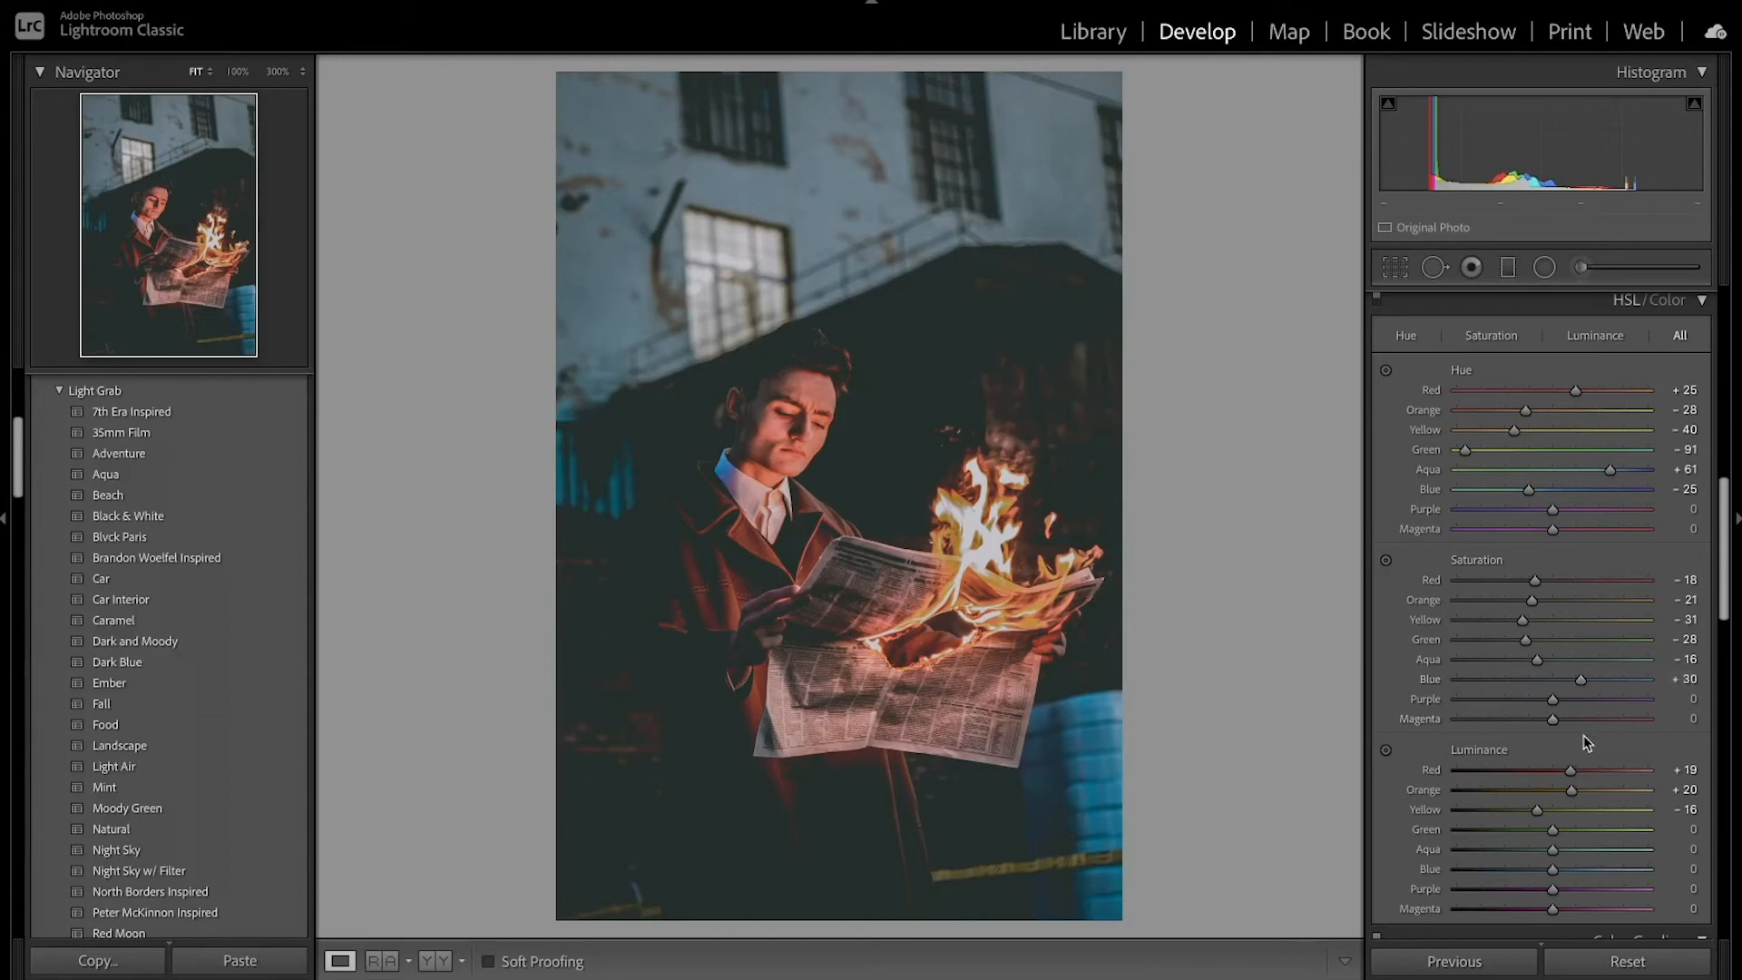
left_click_drag(1552, 831, 1525, 840)
left_click_drag(1553, 851, 1596, 874)
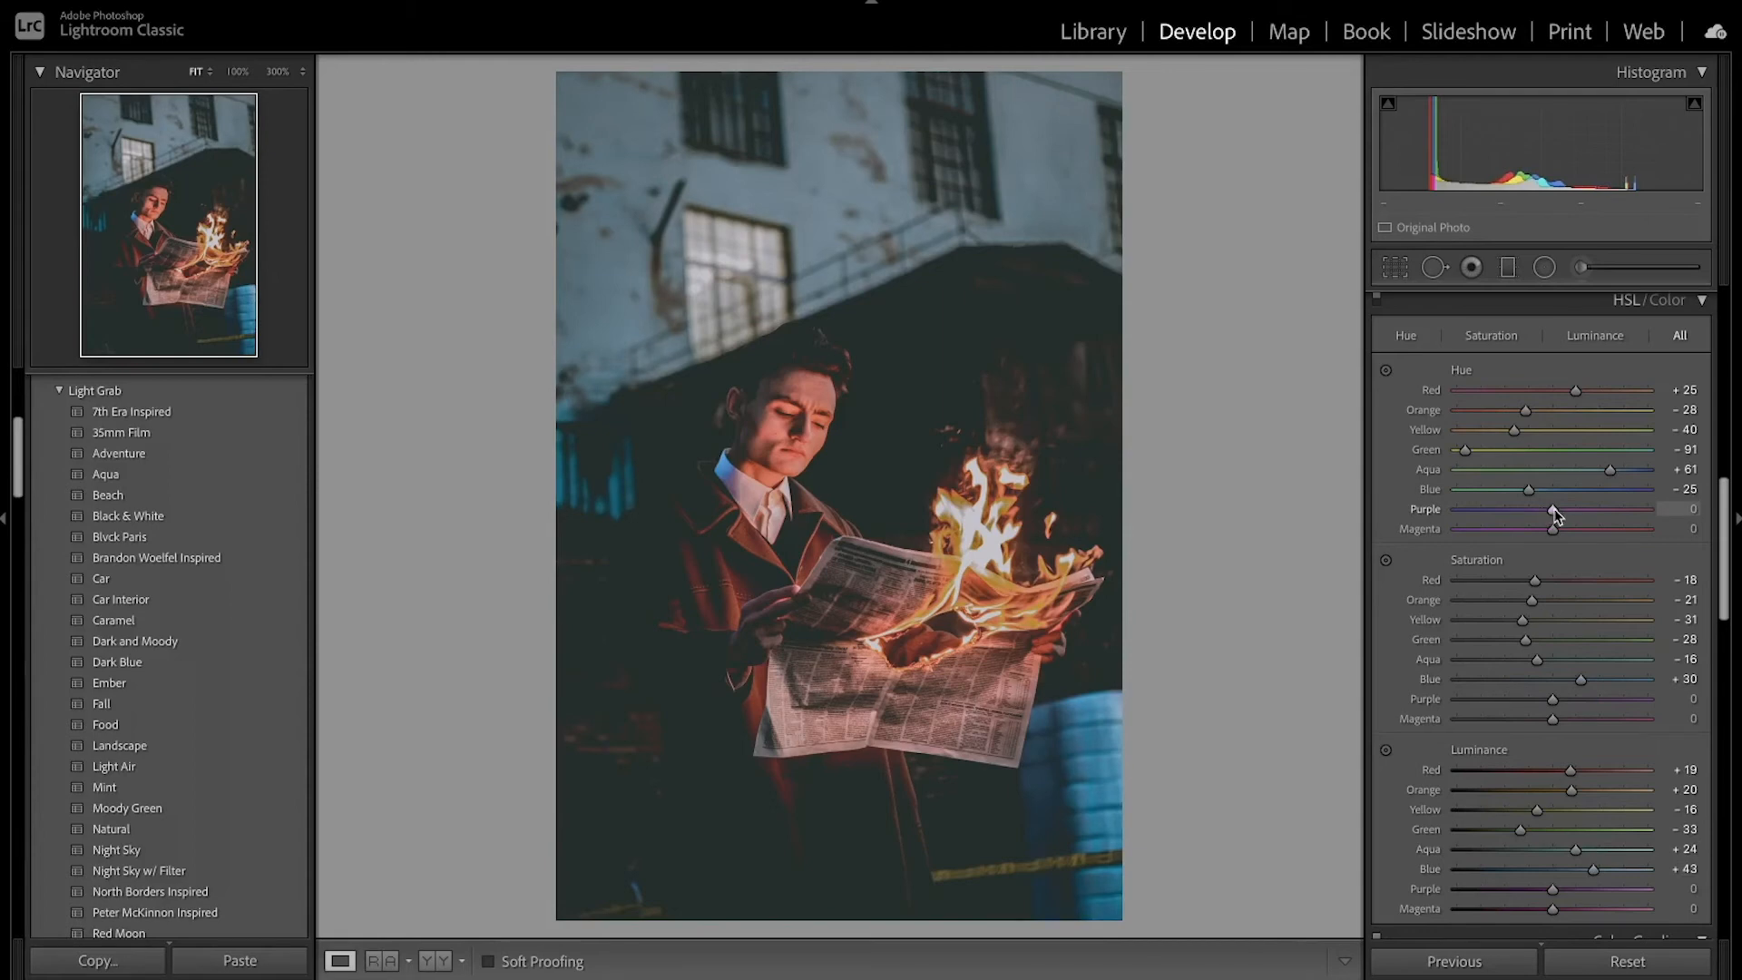
Step: Set purple to hue -51, saturation -23, luminance -25, and magenta to hue +35, saturation +28, luminance +21
left_click_drag(1555, 514, 1588, 535)
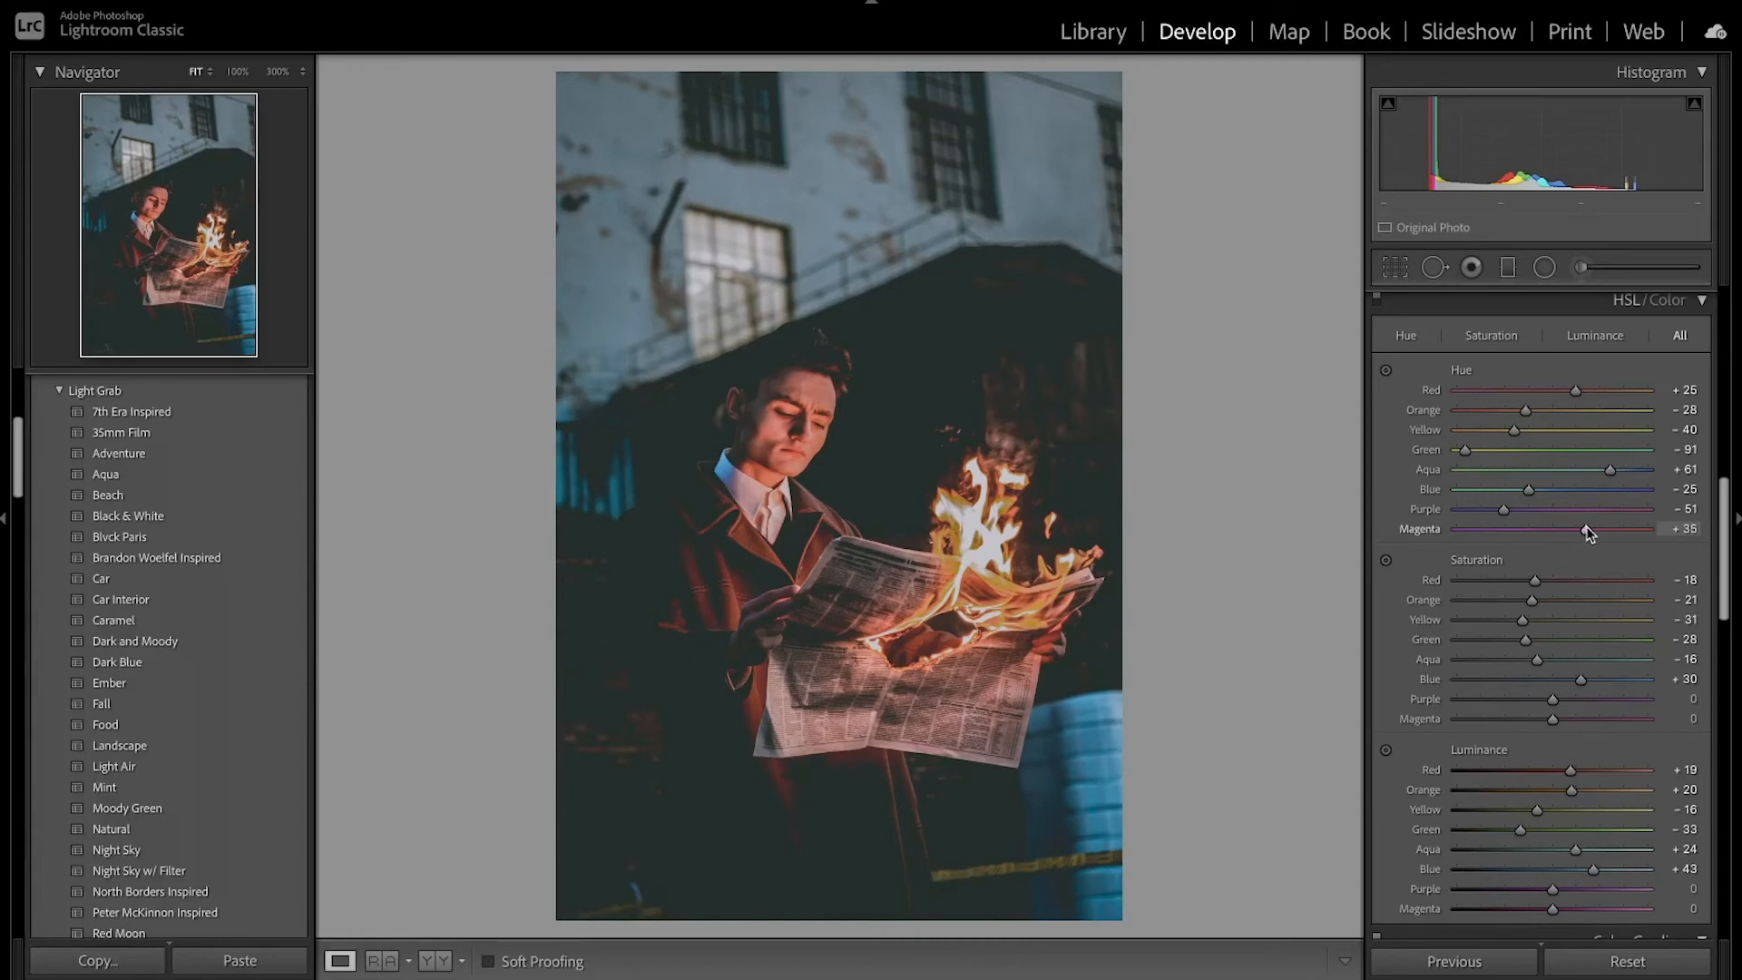
left_click_drag(1552, 699, 1579, 726)
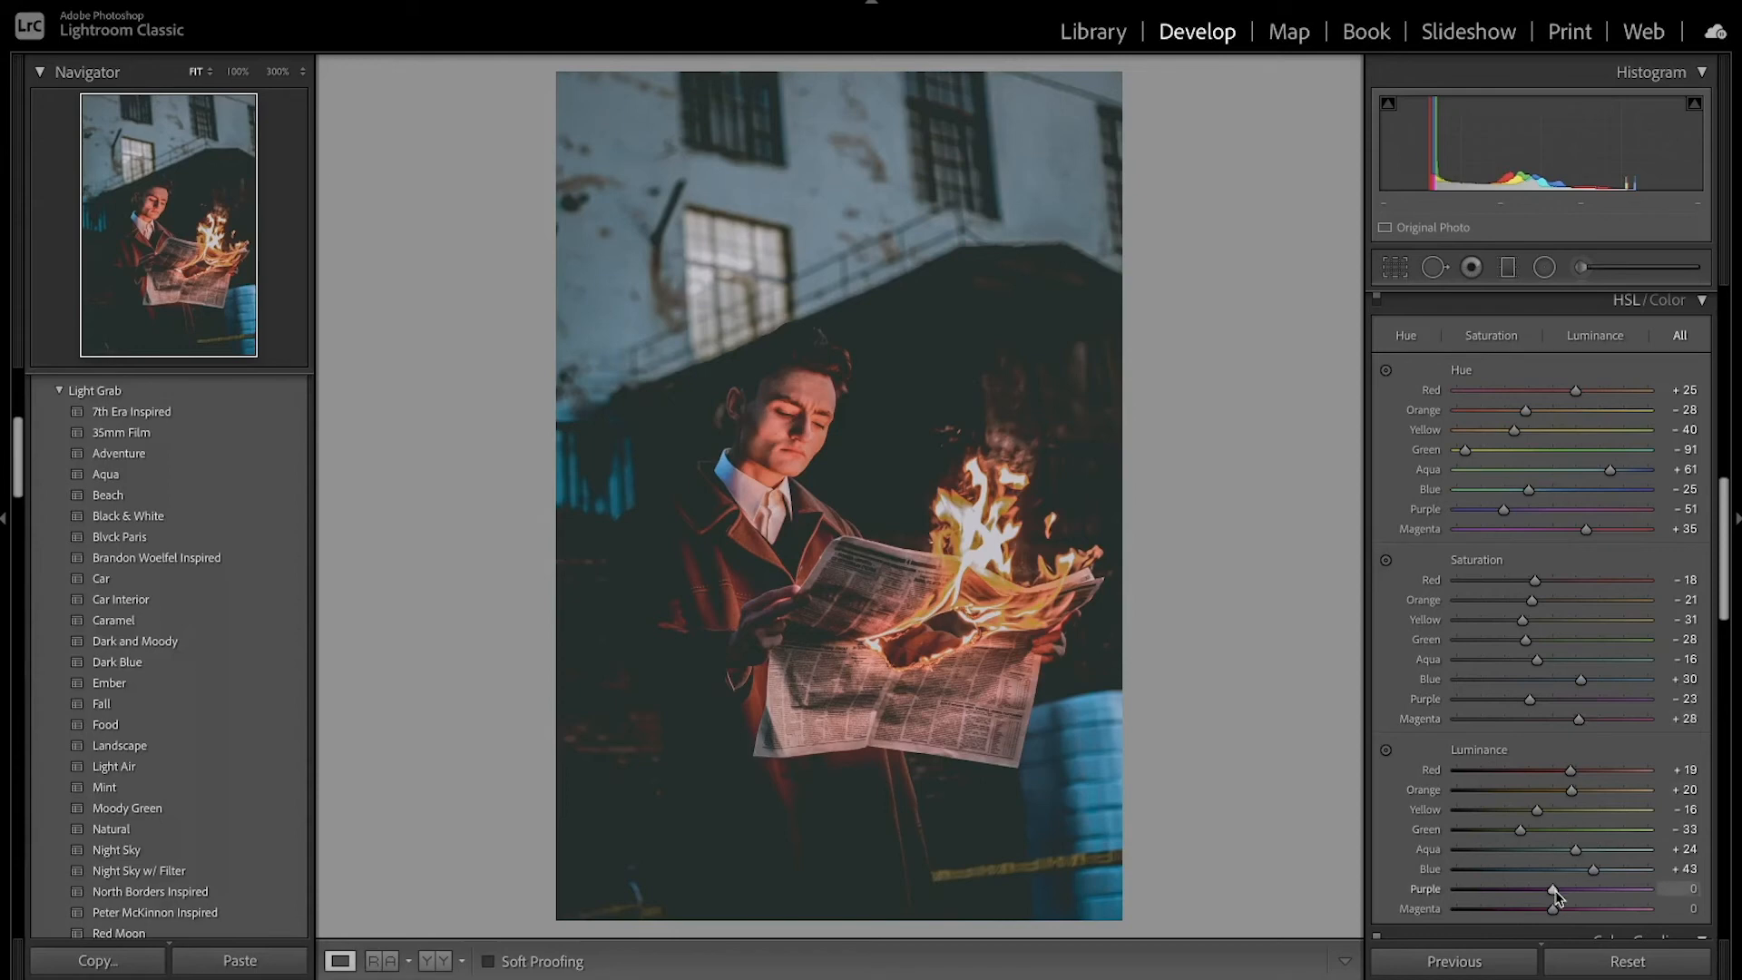
mouse_move(1555, 894)
left_mouse_down()
mouse_move(1530, 896)
mouse_move(1572, 912)
left_mouse_up()
Step: Compare the photo with the completed HSL adjustments for all colors off and on
scroll(1518, 679, "up", 1)
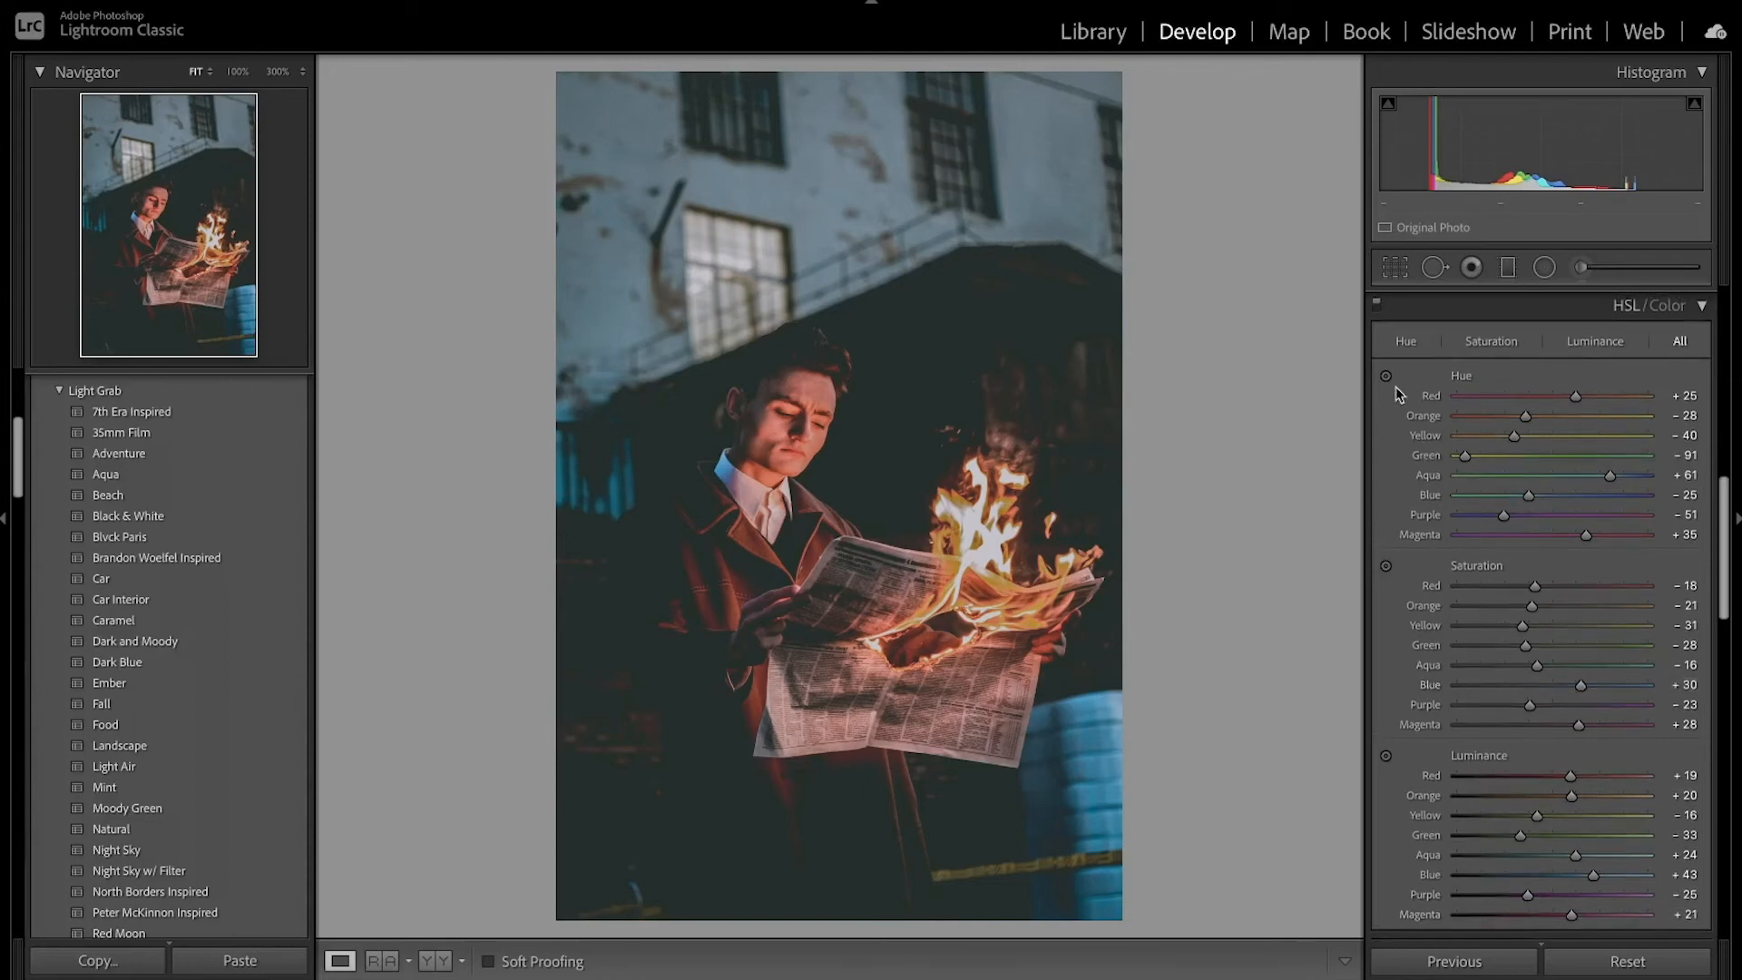
left_click(1378, 305)
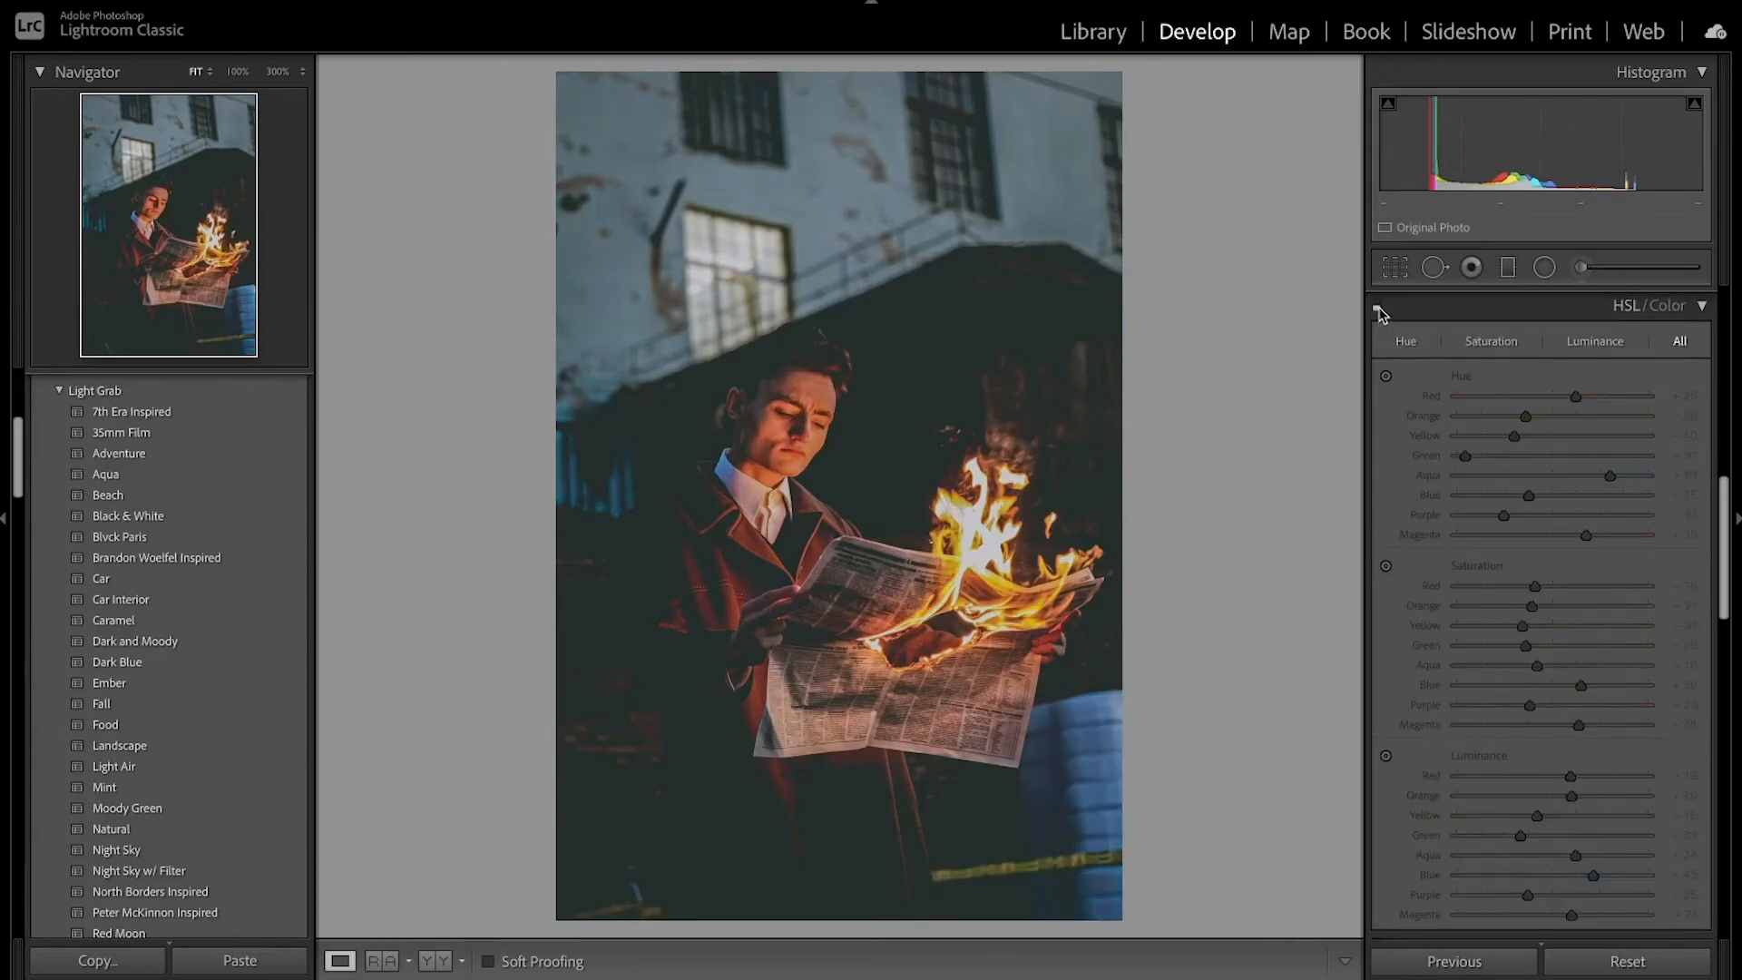
left_click(1377, 305)
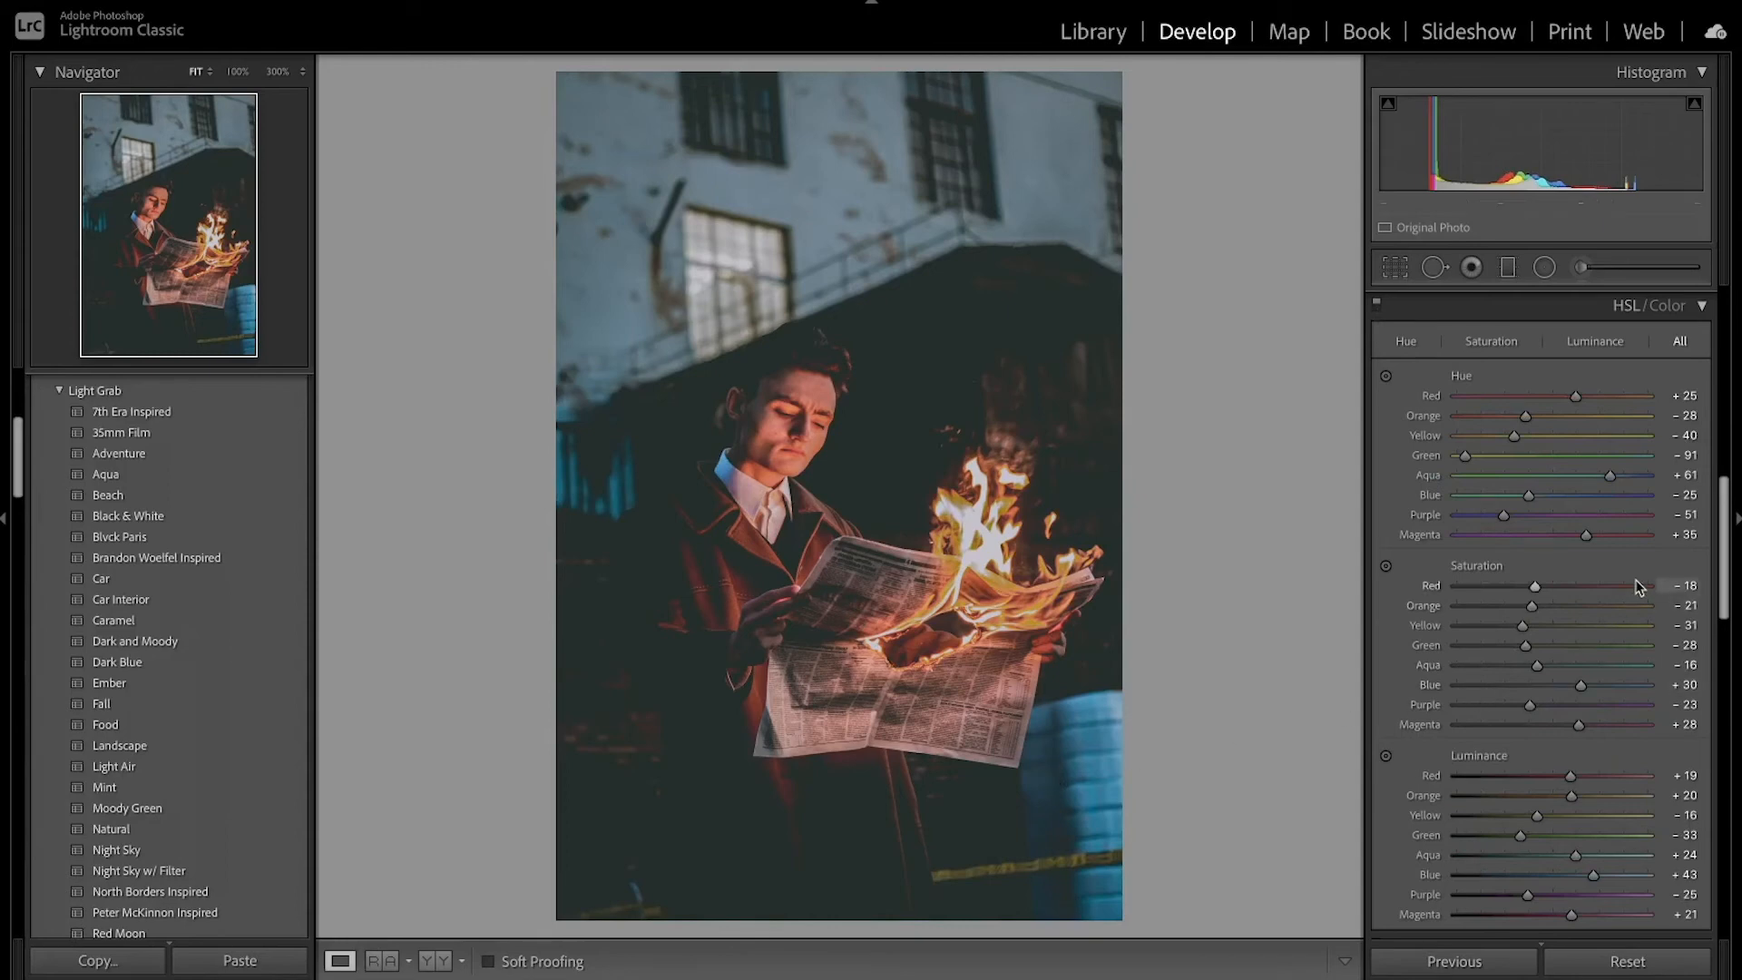
Step: In Color Grading, tint the shadows blue with hue 212 and saturation 9
scroll(1589, 602, "down", 1)
scroll(1589, 602, "down", 5)
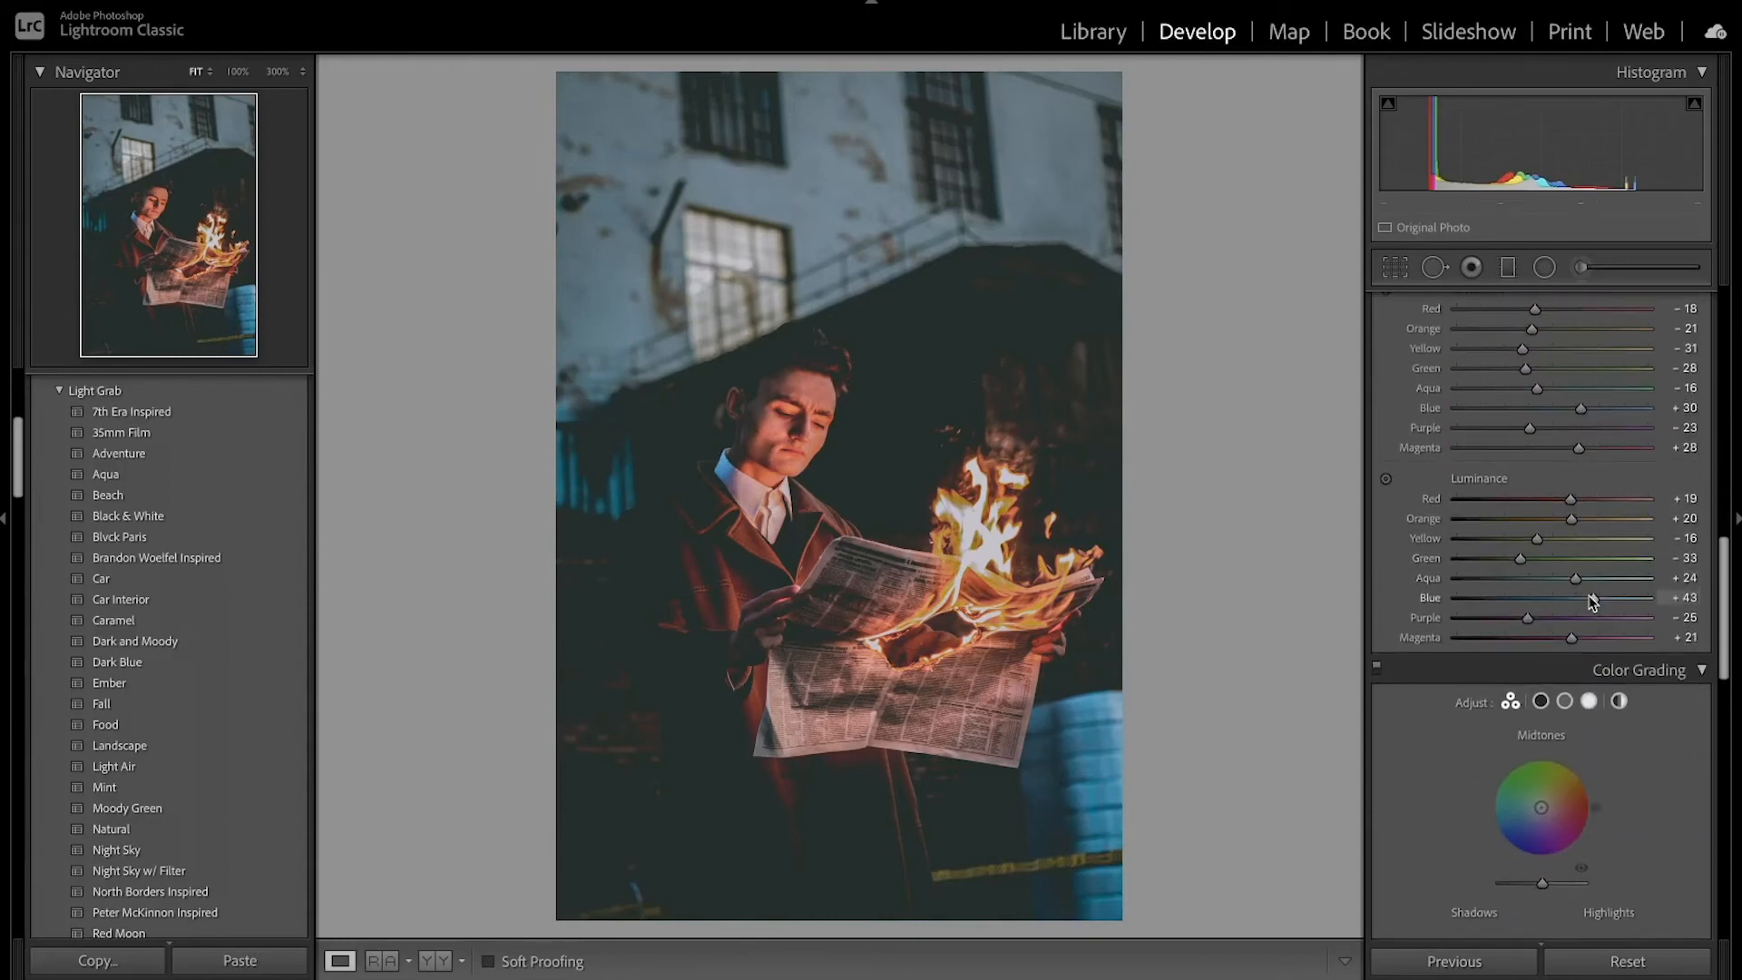
scroll(1589, 603, "down", 2)
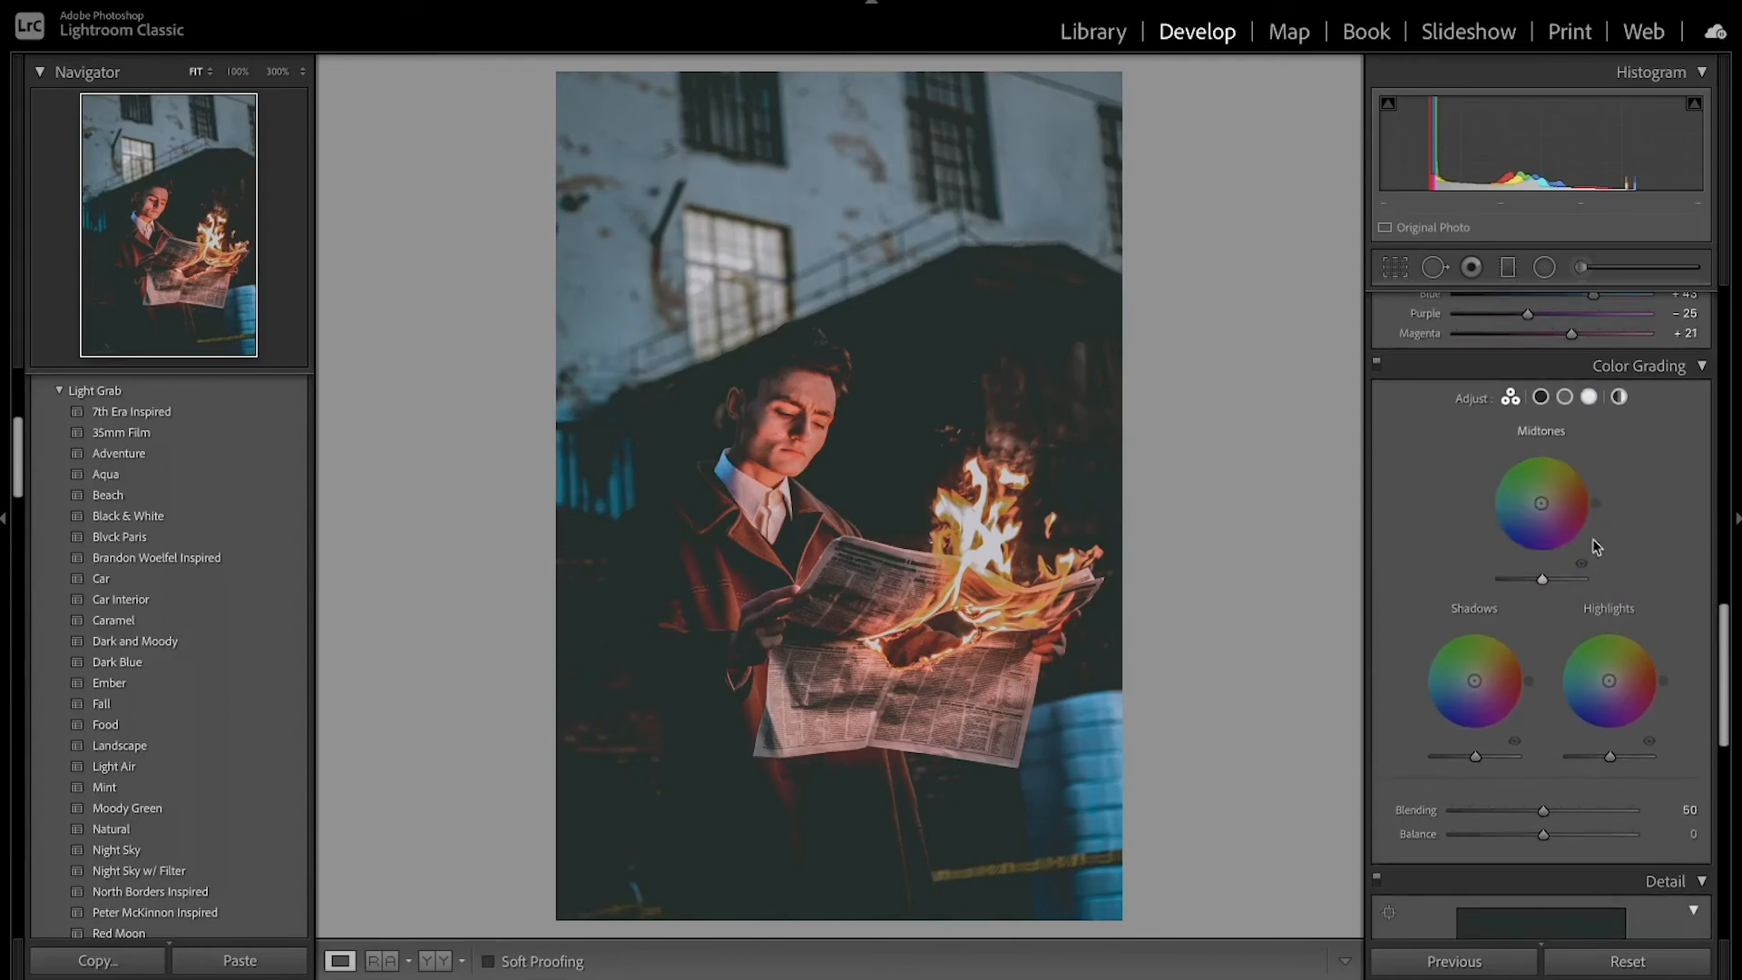
left_click(1540, 398)
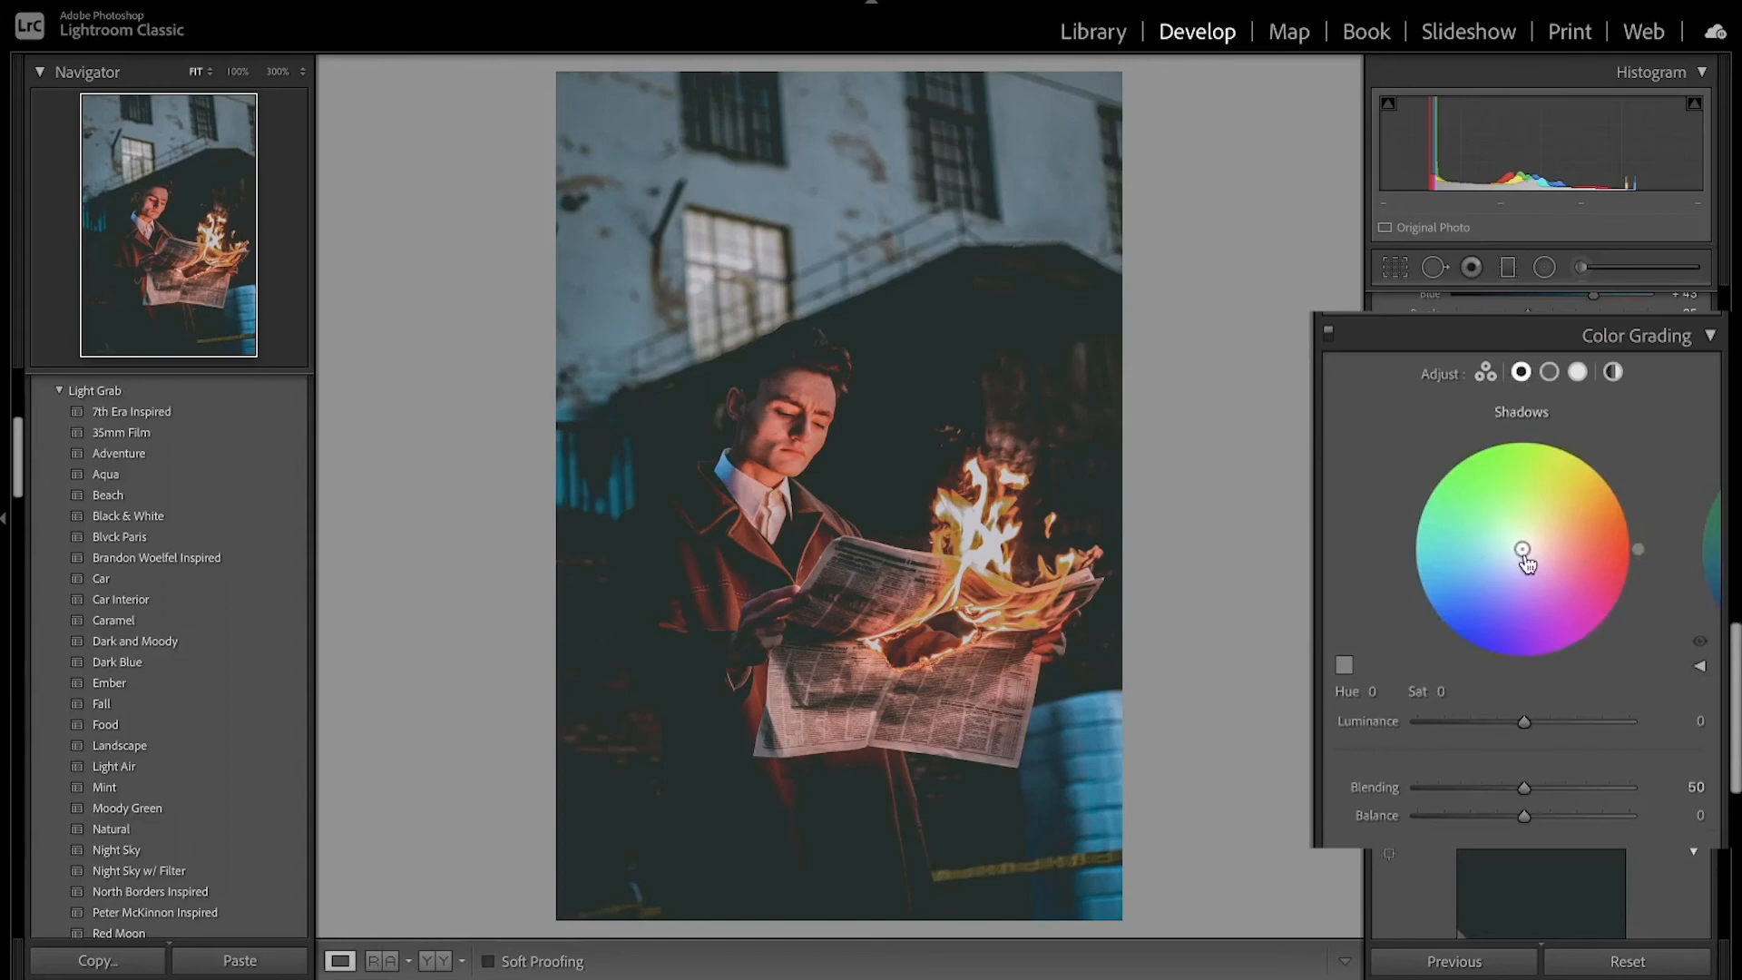
left_click_drag(1523, 551, 1514, 555)
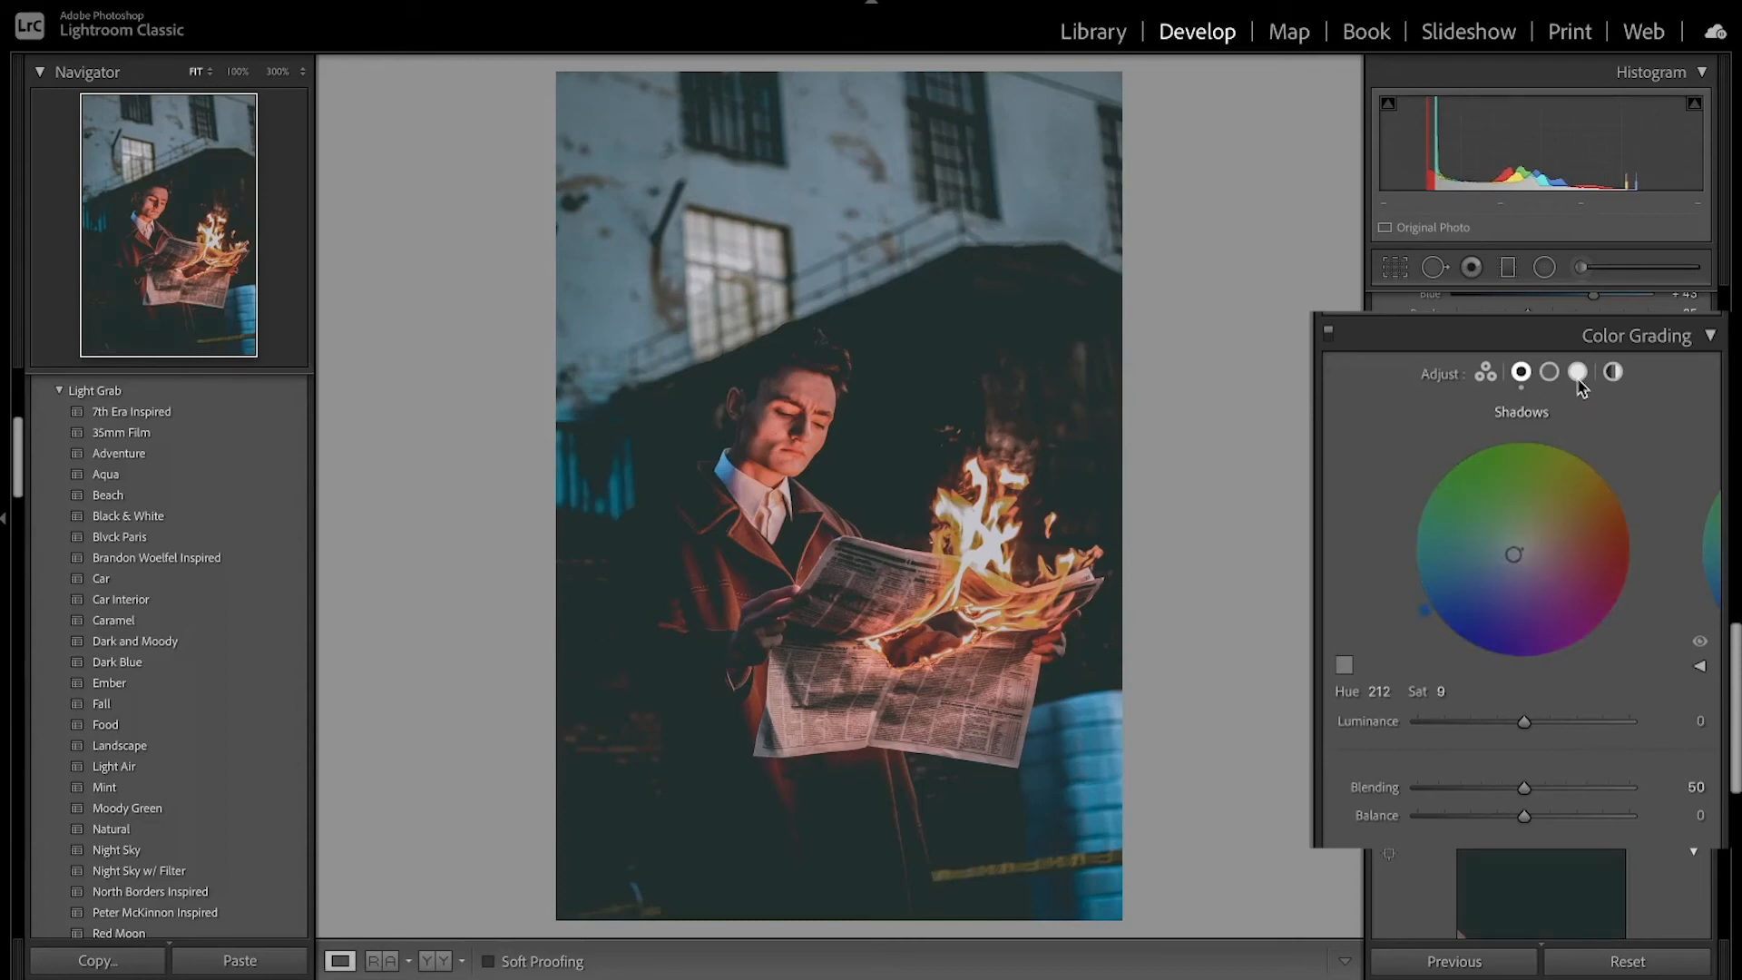
Step: Tint the highlights with hue 28 and saturation 6, and the midtones with hue 310 and saturation 9
left_click(1577, 374)
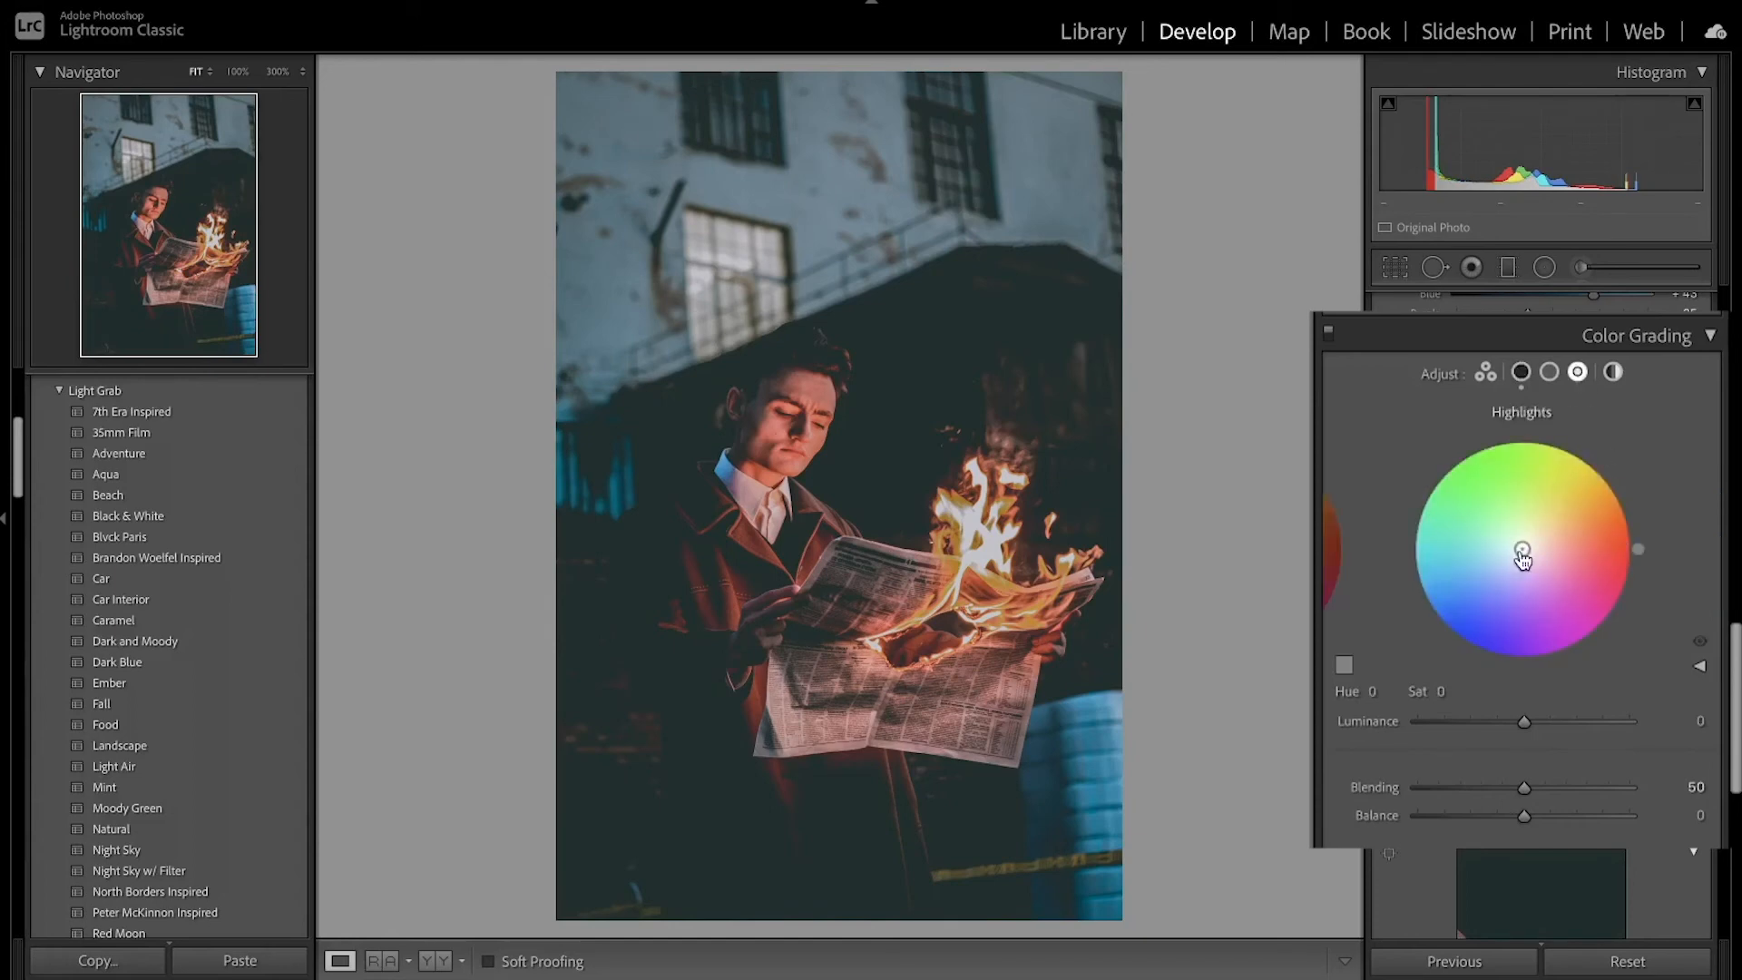
left_click_drag(1521, 555, 1529, 545)
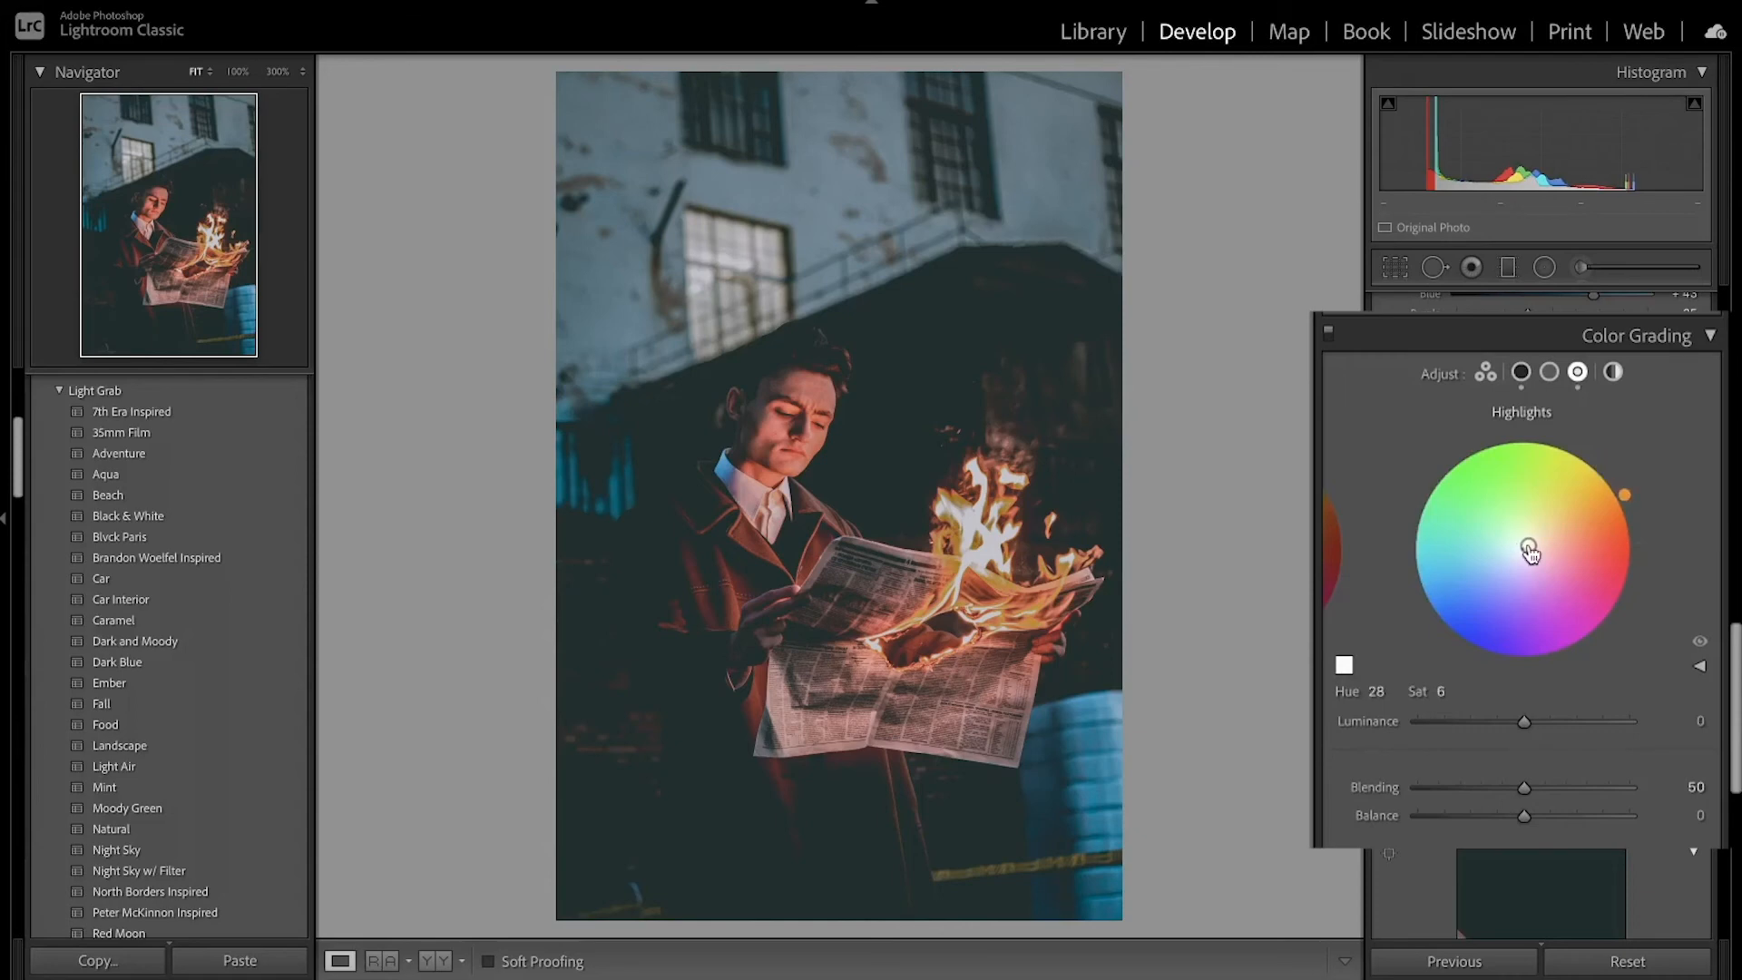
left_click(1549, 373)
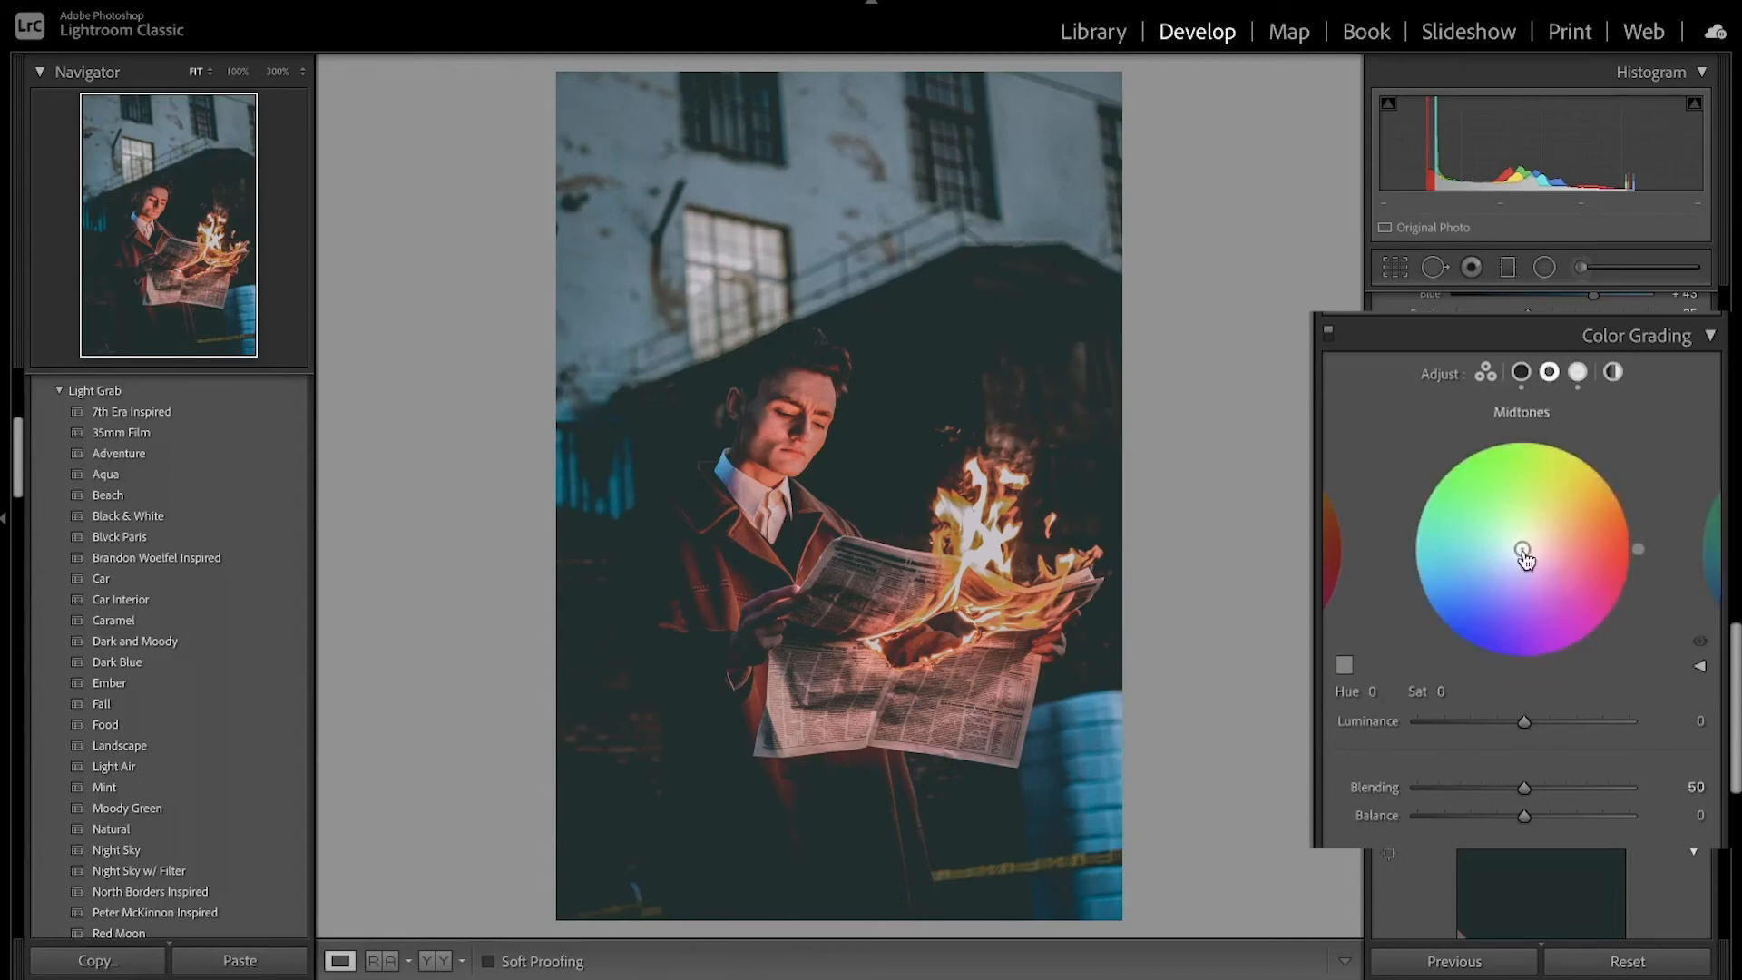
left_click_drag(1524, 549, 1525, 554)
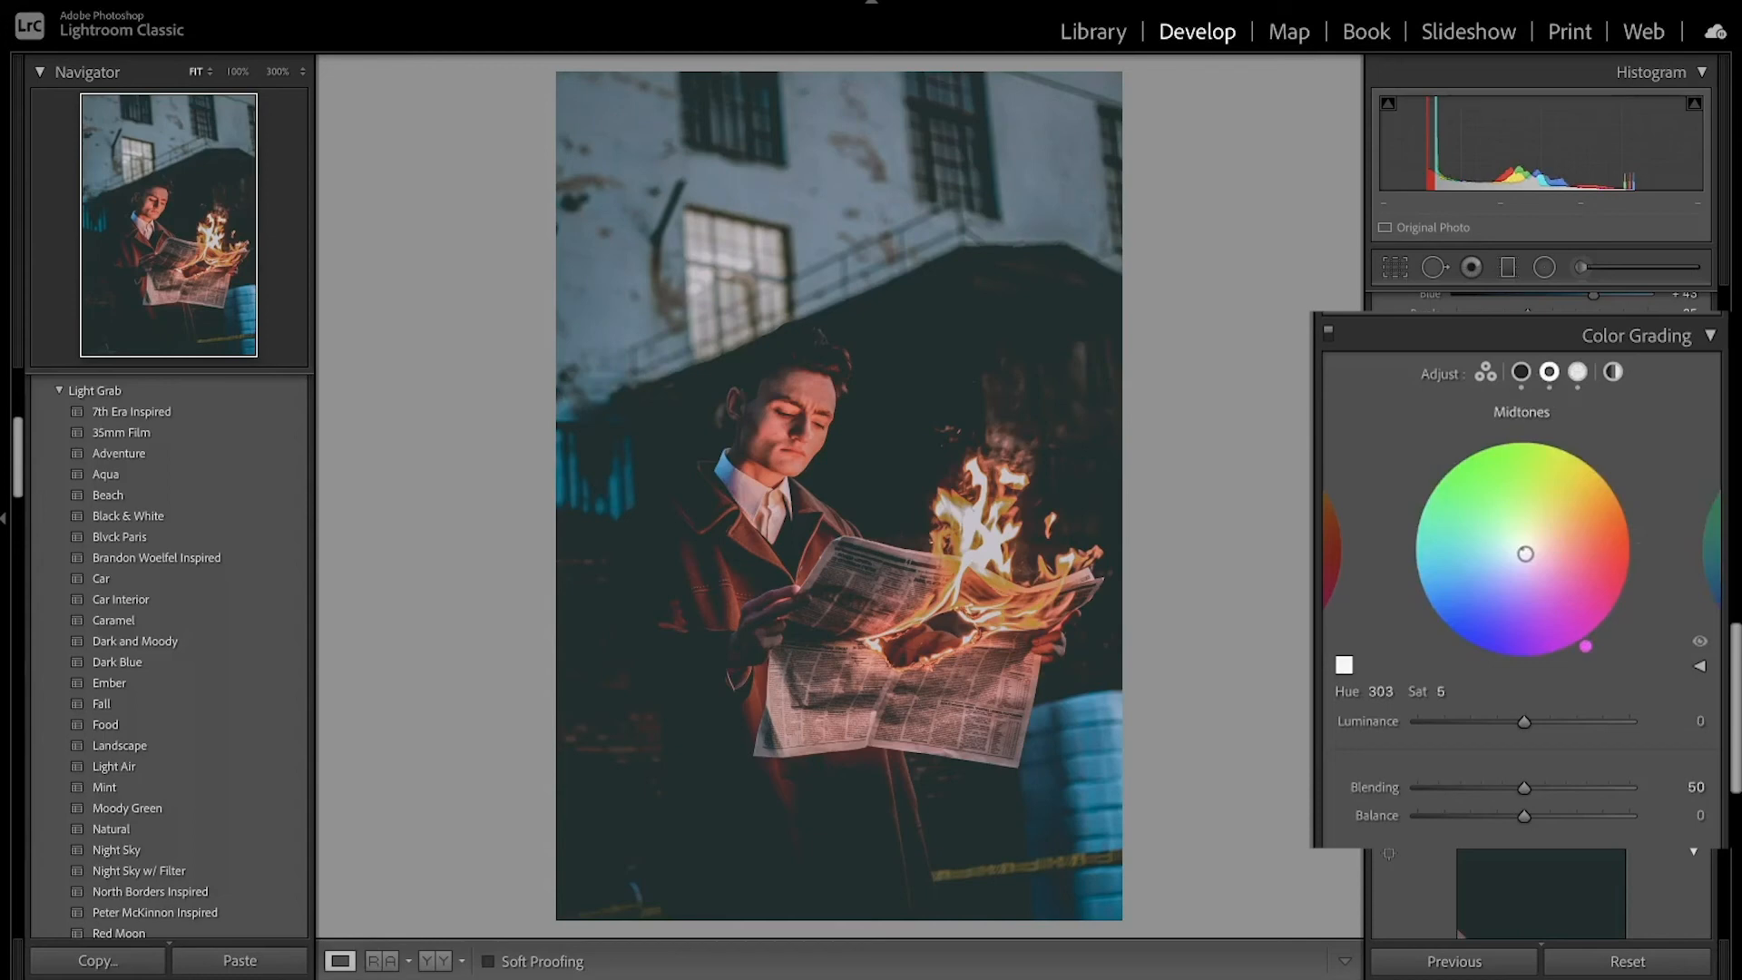
left_click_drag(1524, 553, 1528, 556)
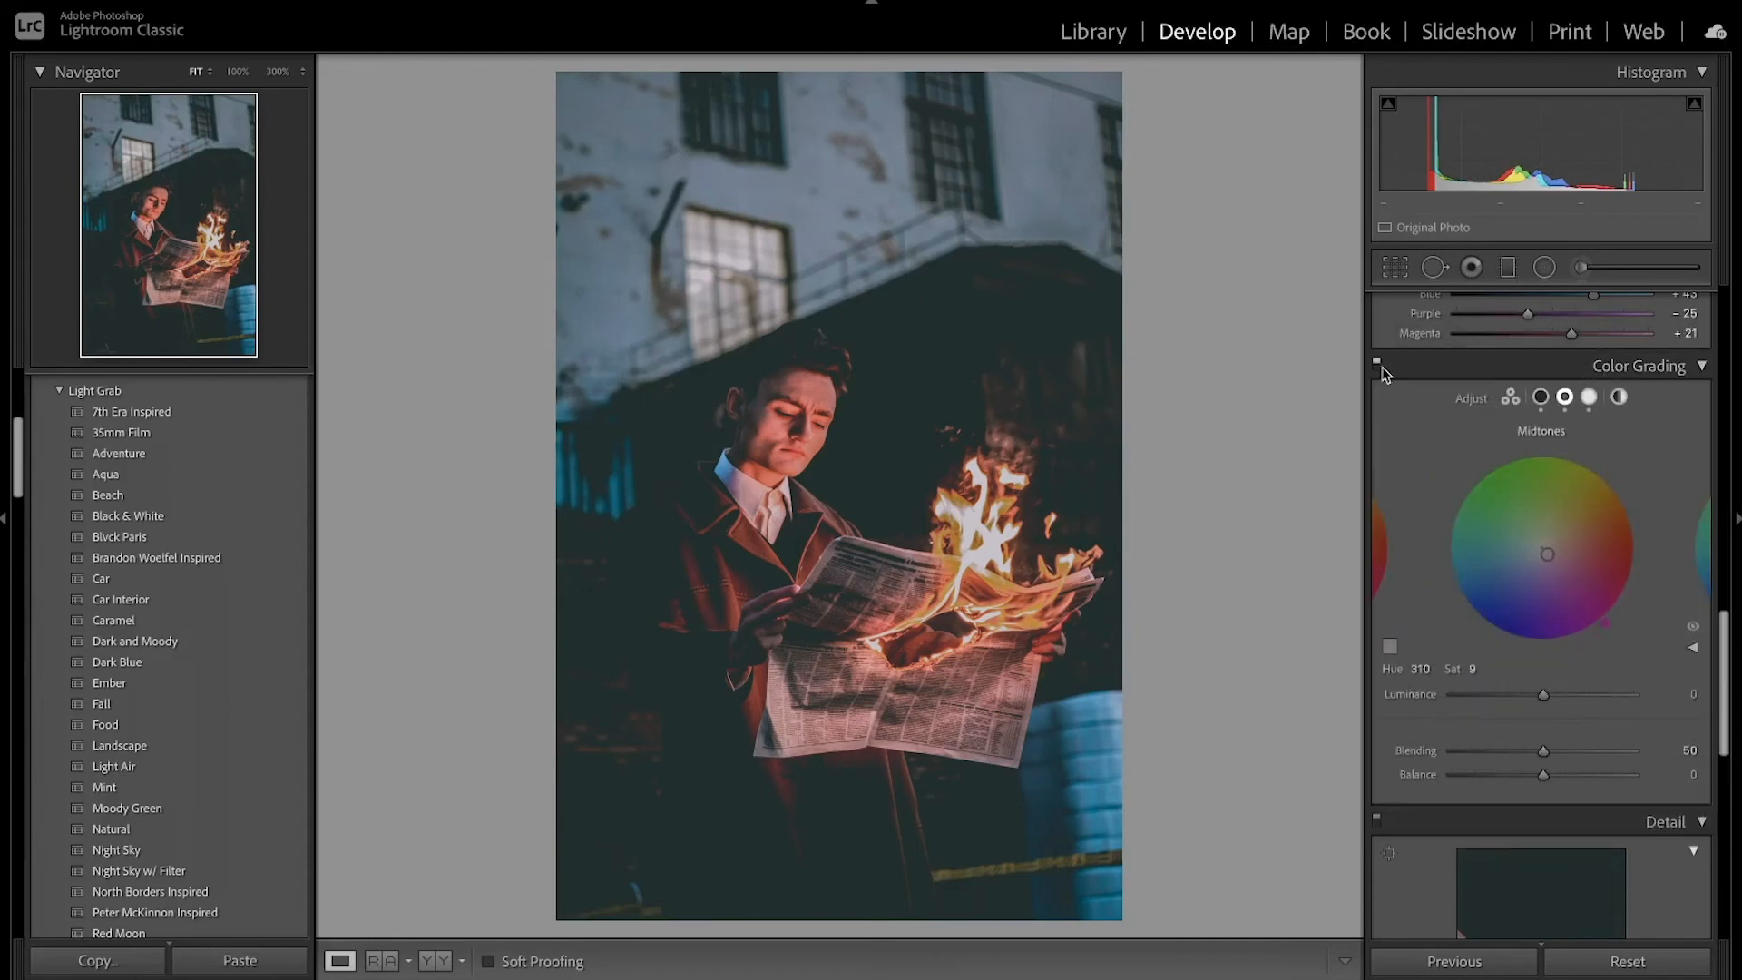
Step: Compare the photo with the color grading off and on
left_click(1376, 369)
left_click(1376, 369)
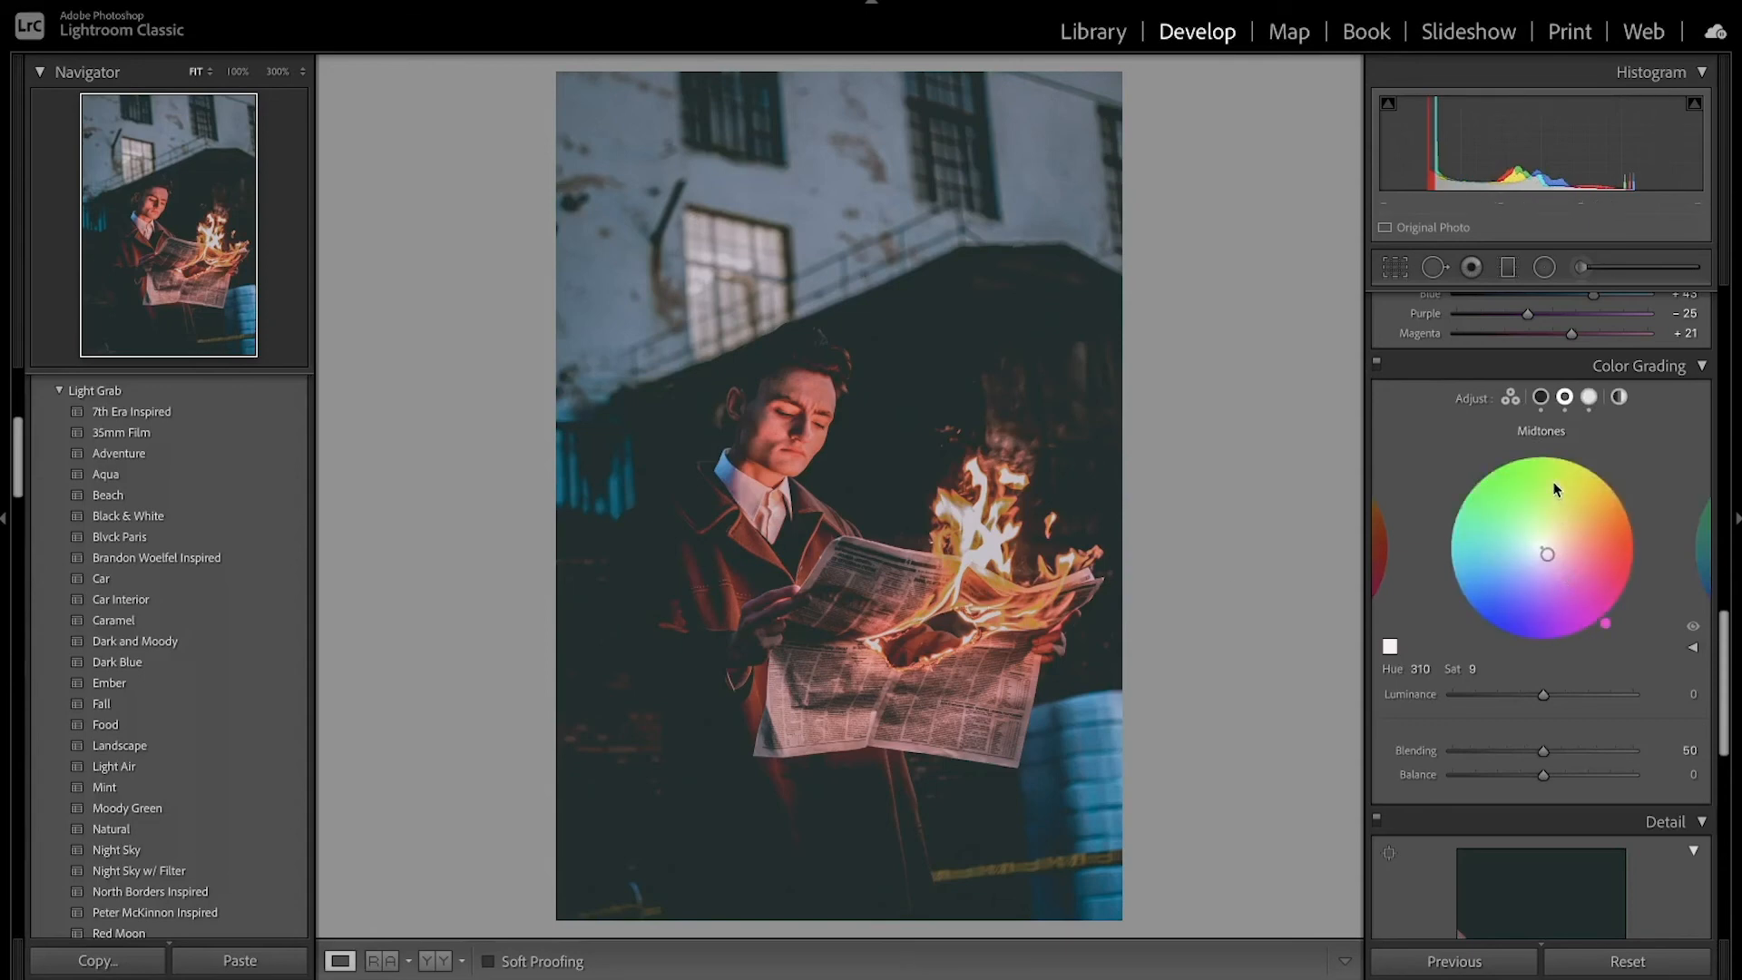
Step: Set sharpening to amount 17, detail 30 and masking 80, and noise reduction to luminance 11 and detail 54
scroll(1553, 490, "down", 5)
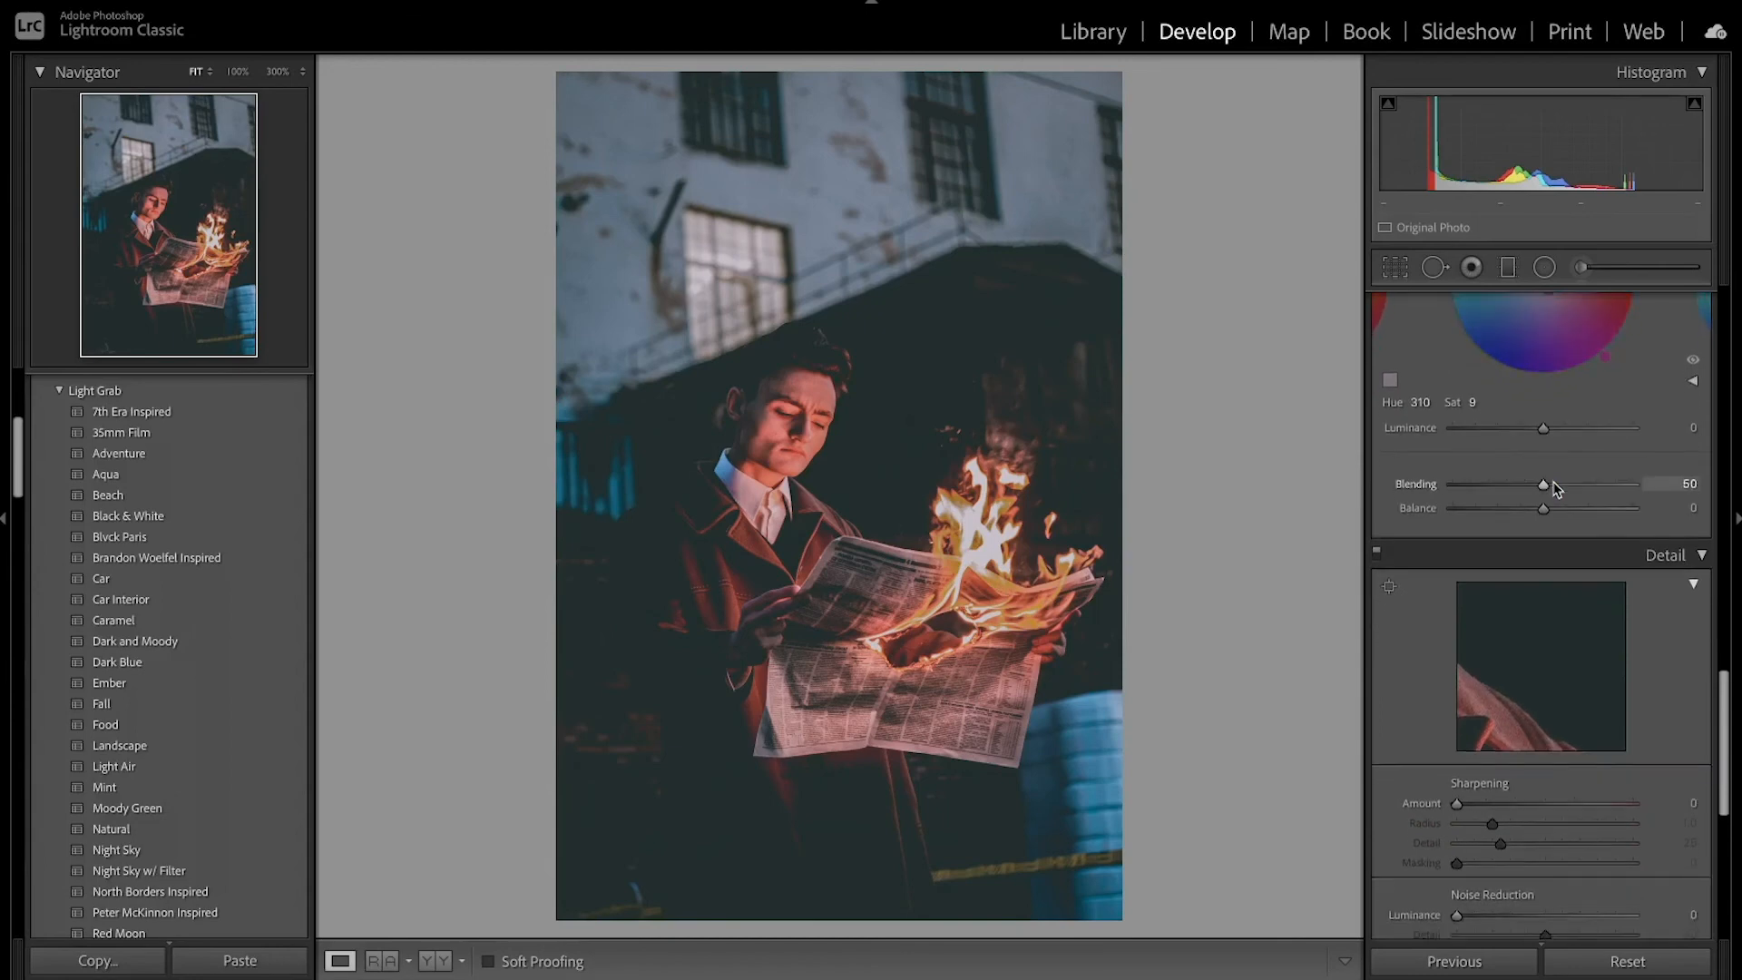
scroll(1553, 482, "down", 1)
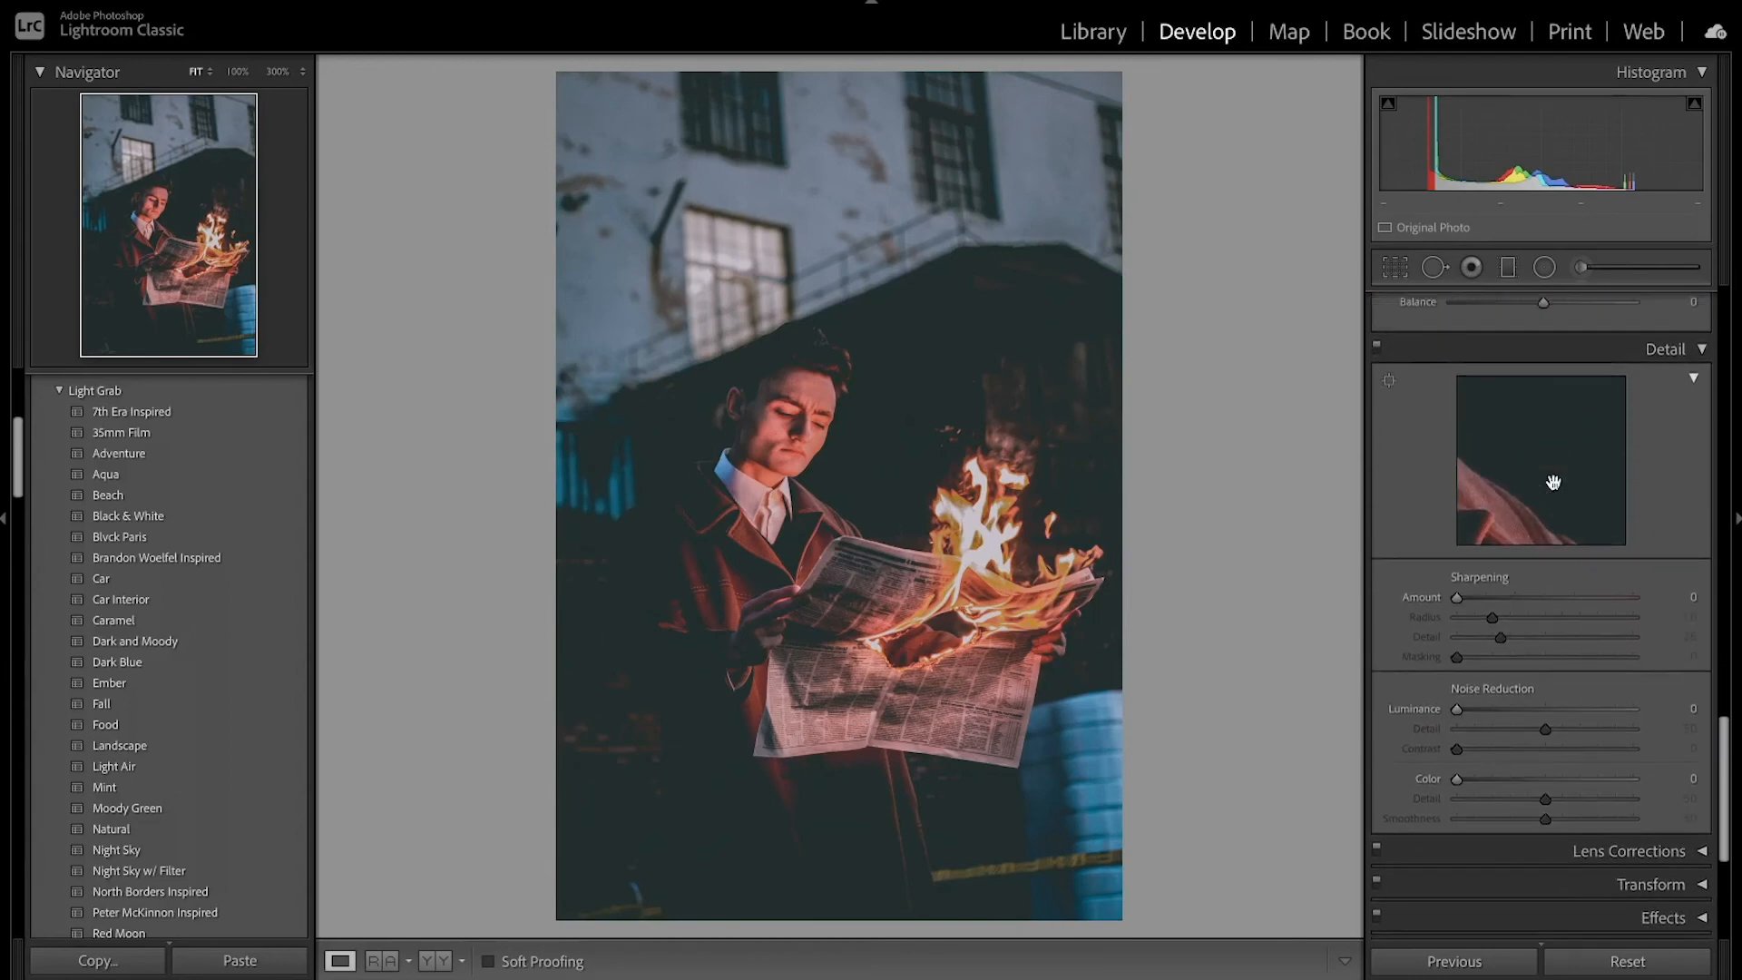
left_click_drag(1459, 597, 1599, 648)
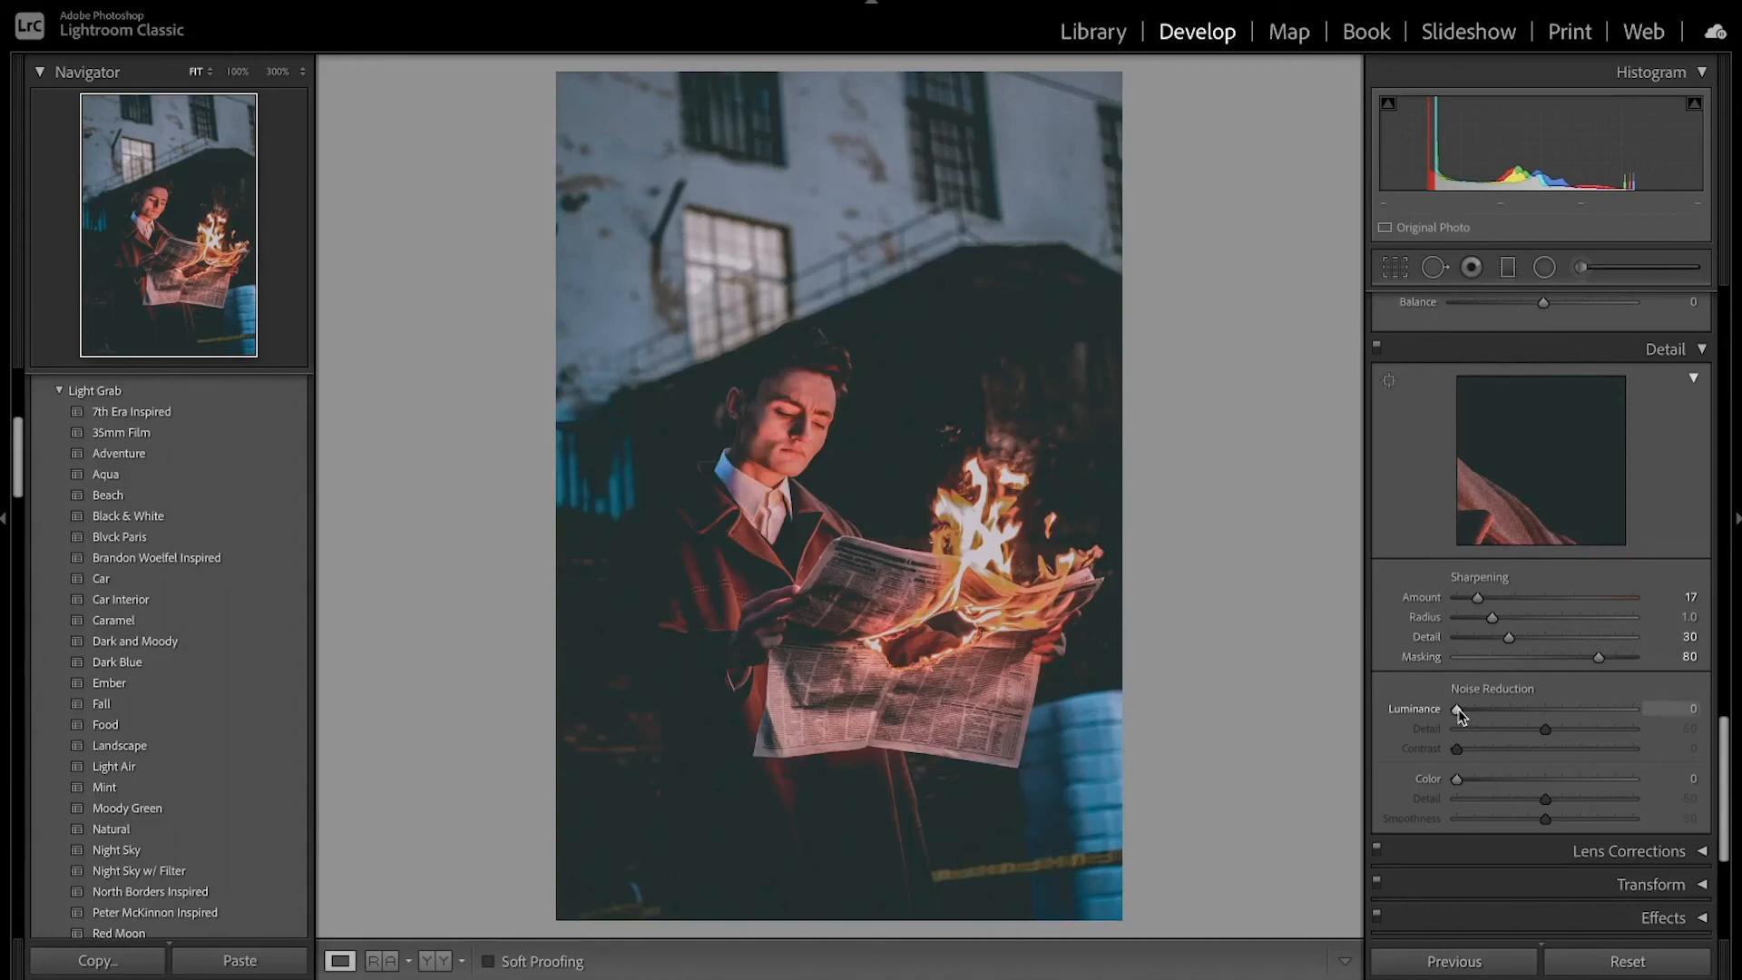
left_click_drag(1456, 708, 1553, 732)
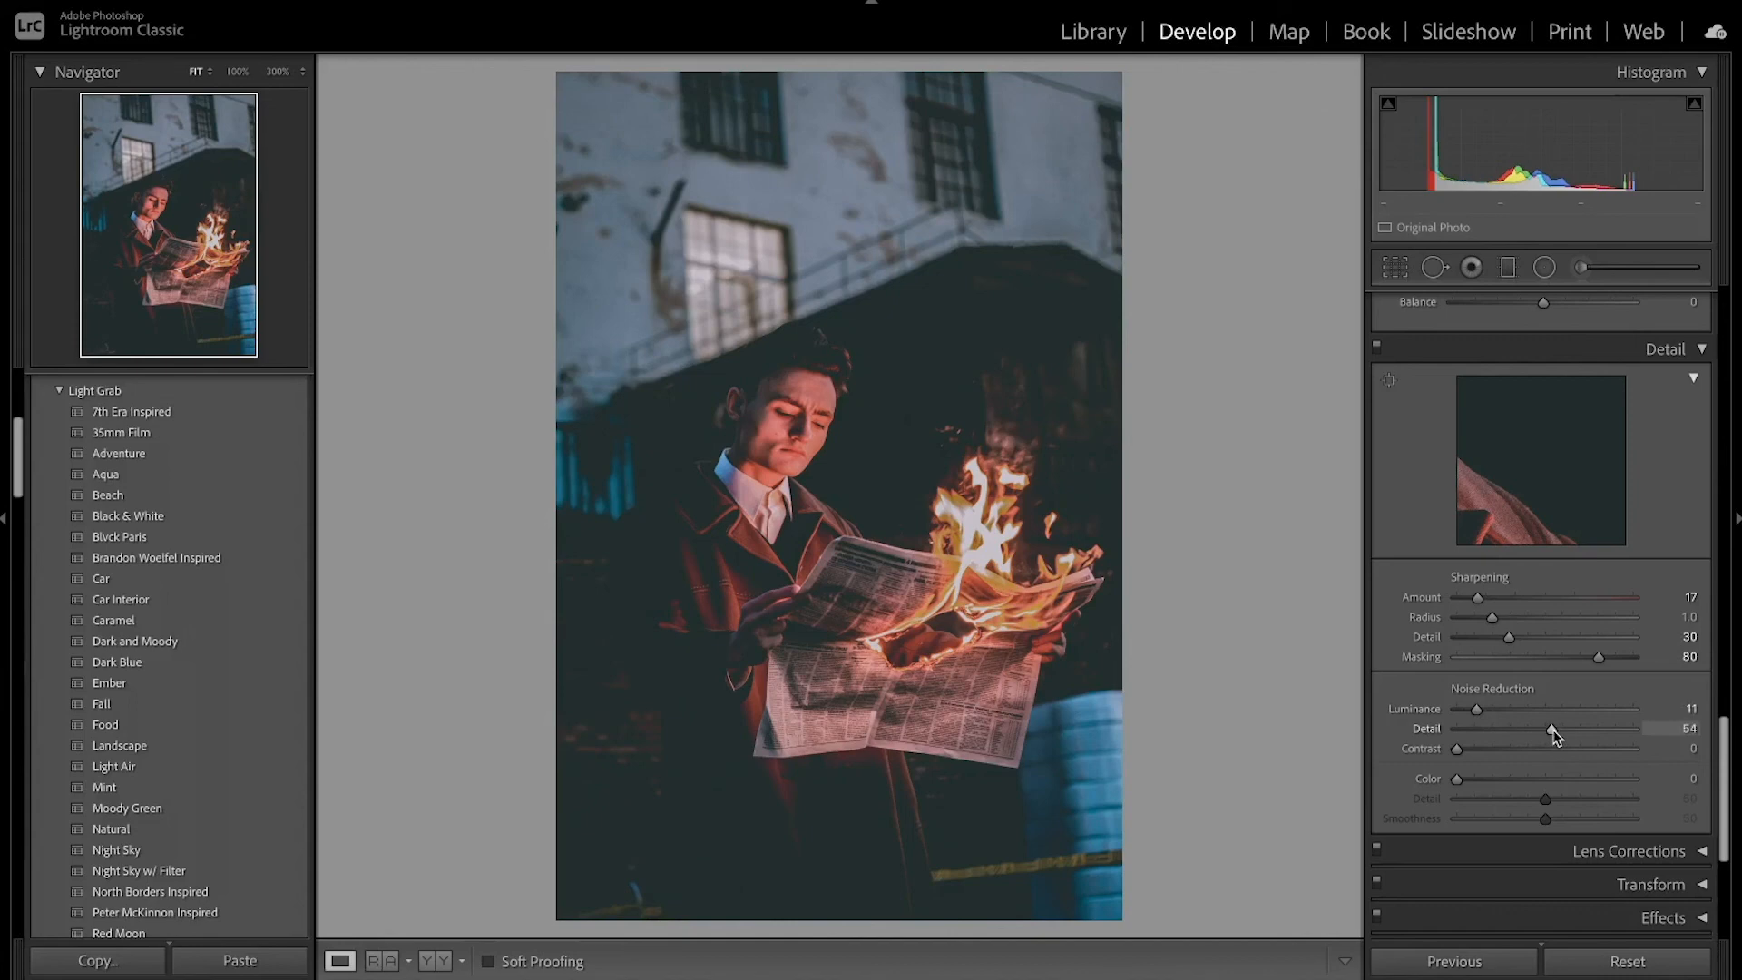
Step: In Calibration, set shadows tint +28, red primary hue -8 and saturation -31, green hue +8 and saturation -20, blue hue -16 and saturation +9
scroll(1554, 735, "down", 6)
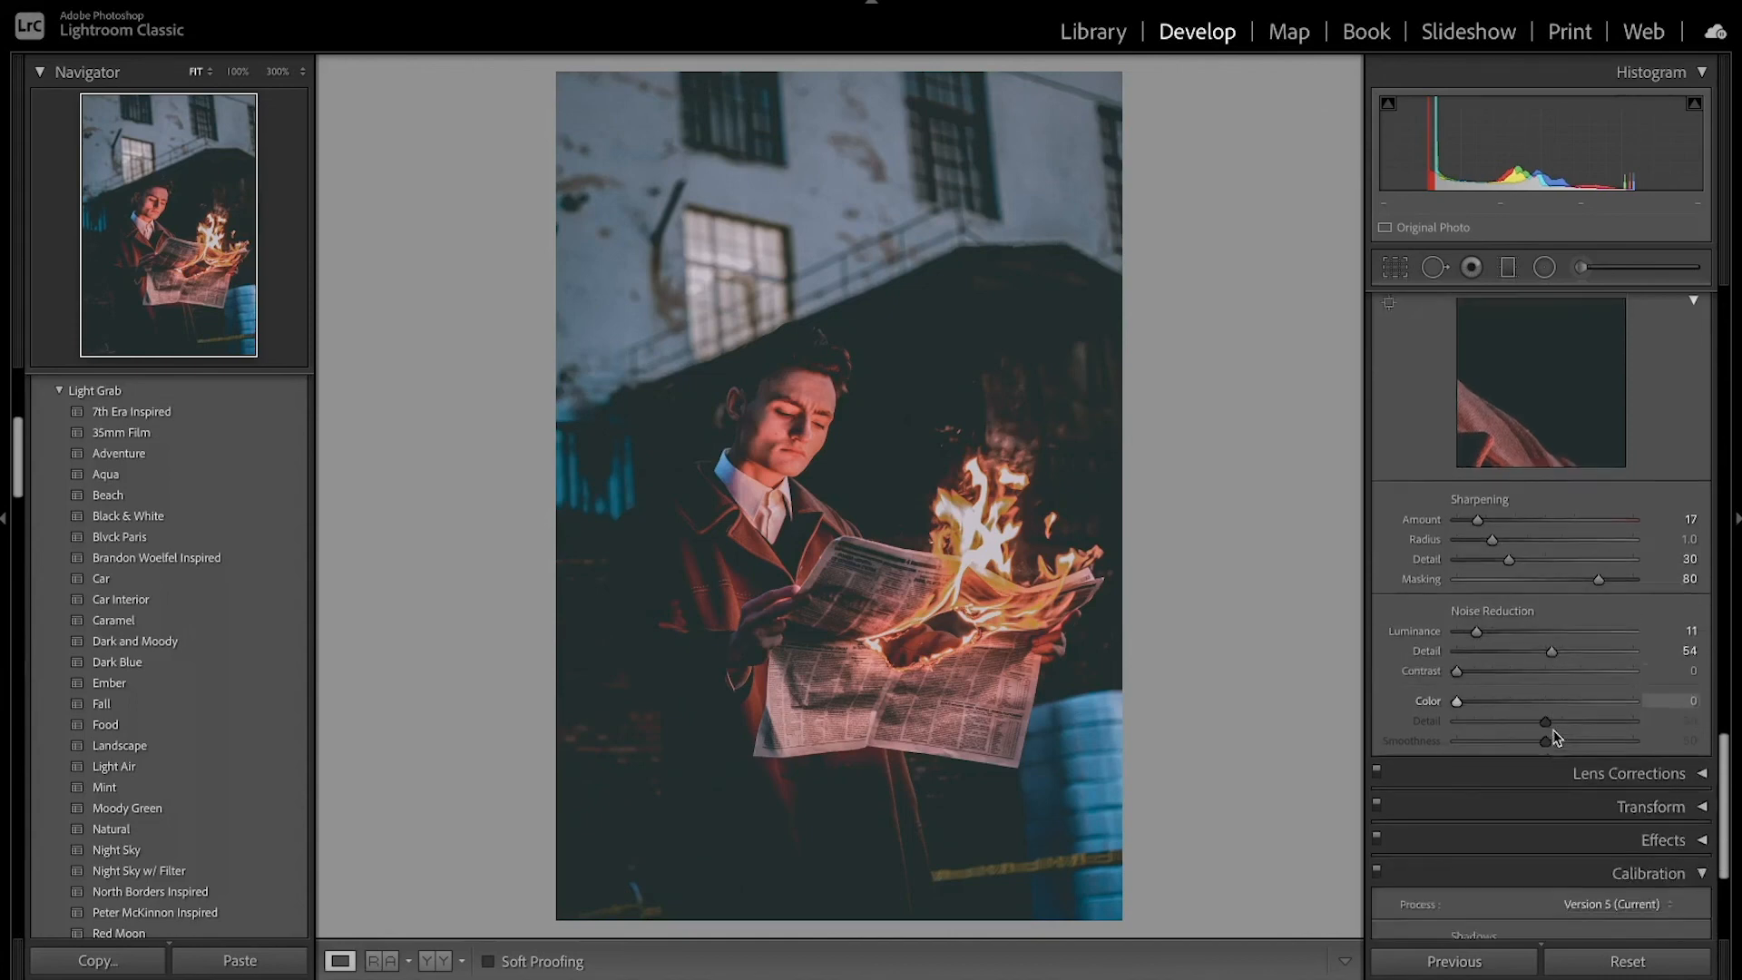
scroll(1556, 737, "up", 1)
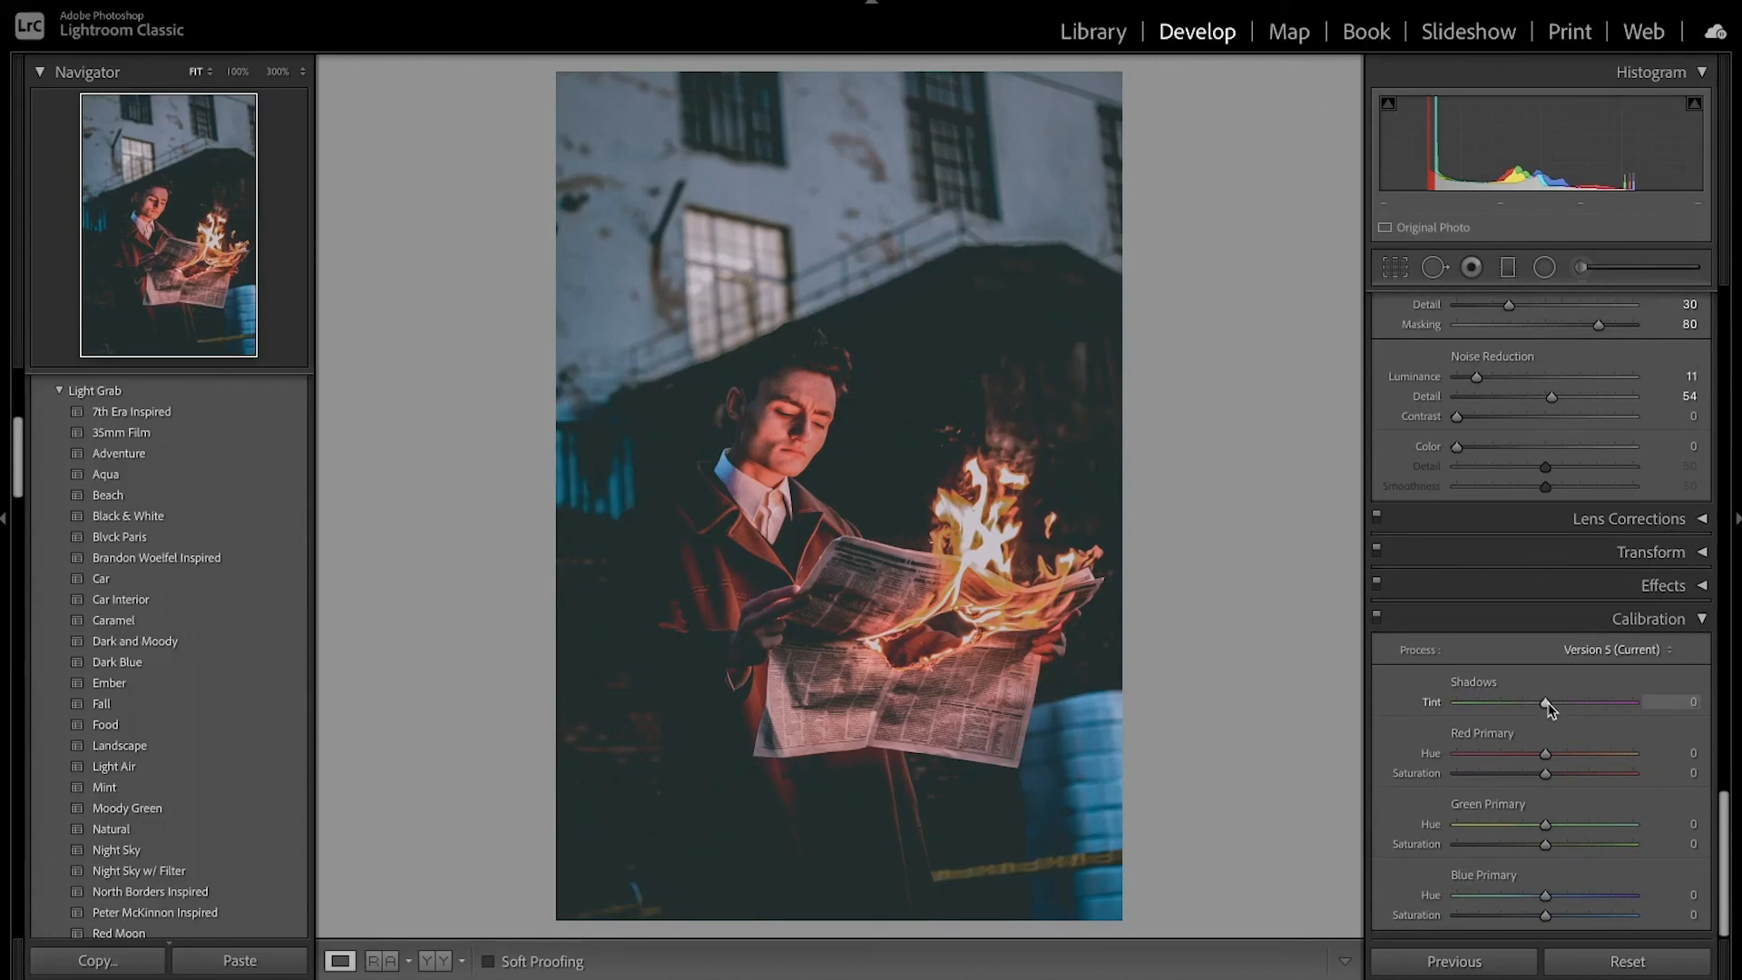
left_click_drag(1549, 702, 1573, 703)
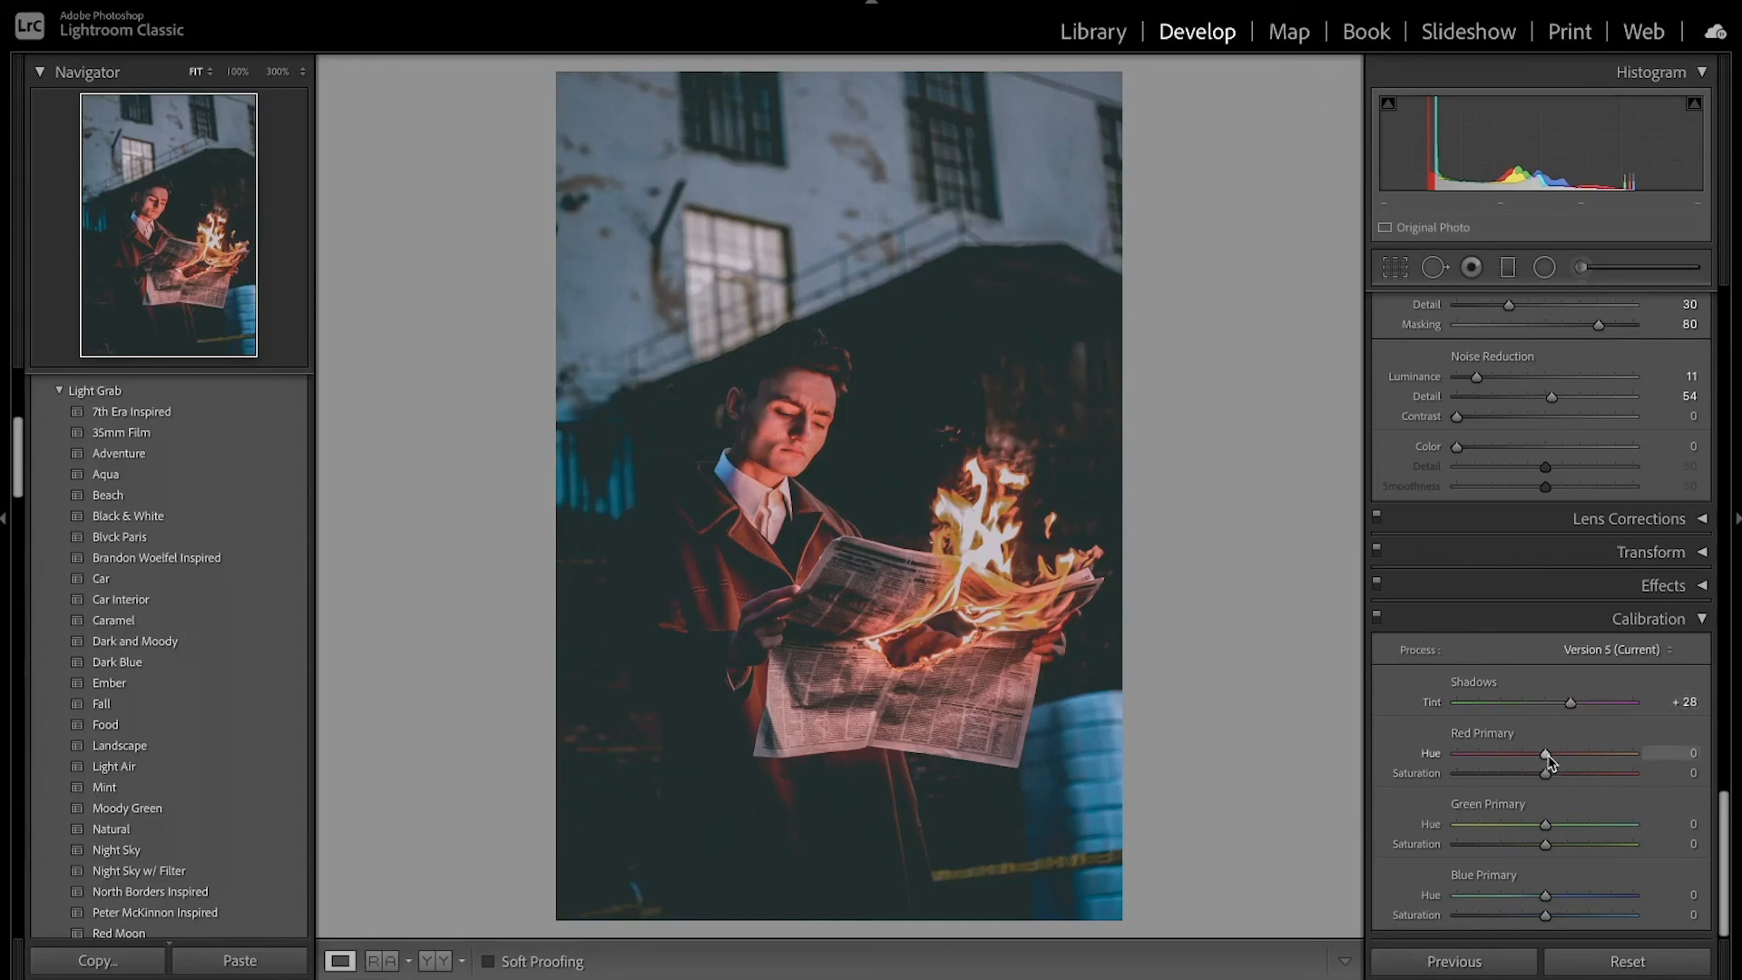
left_click_drag(1548, 756, 1528, 846)
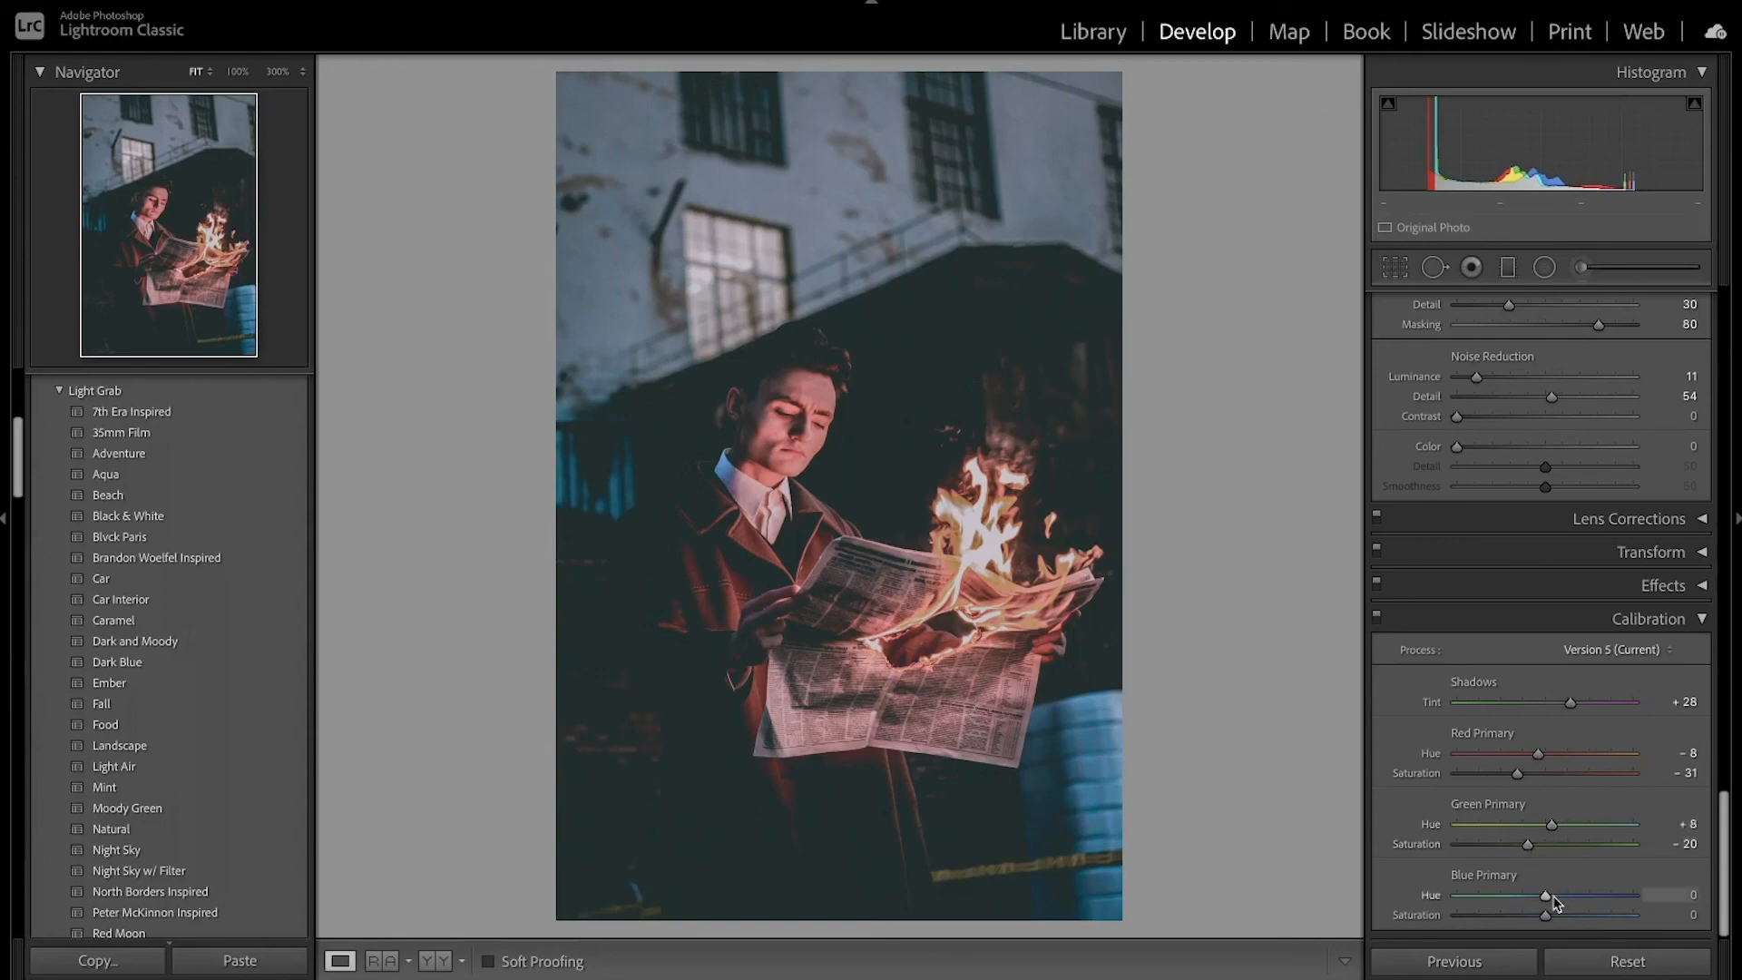
left_click_drag(1553, 896, 1533, 898)
left_click_drag(1545, 915, 1554, 914)
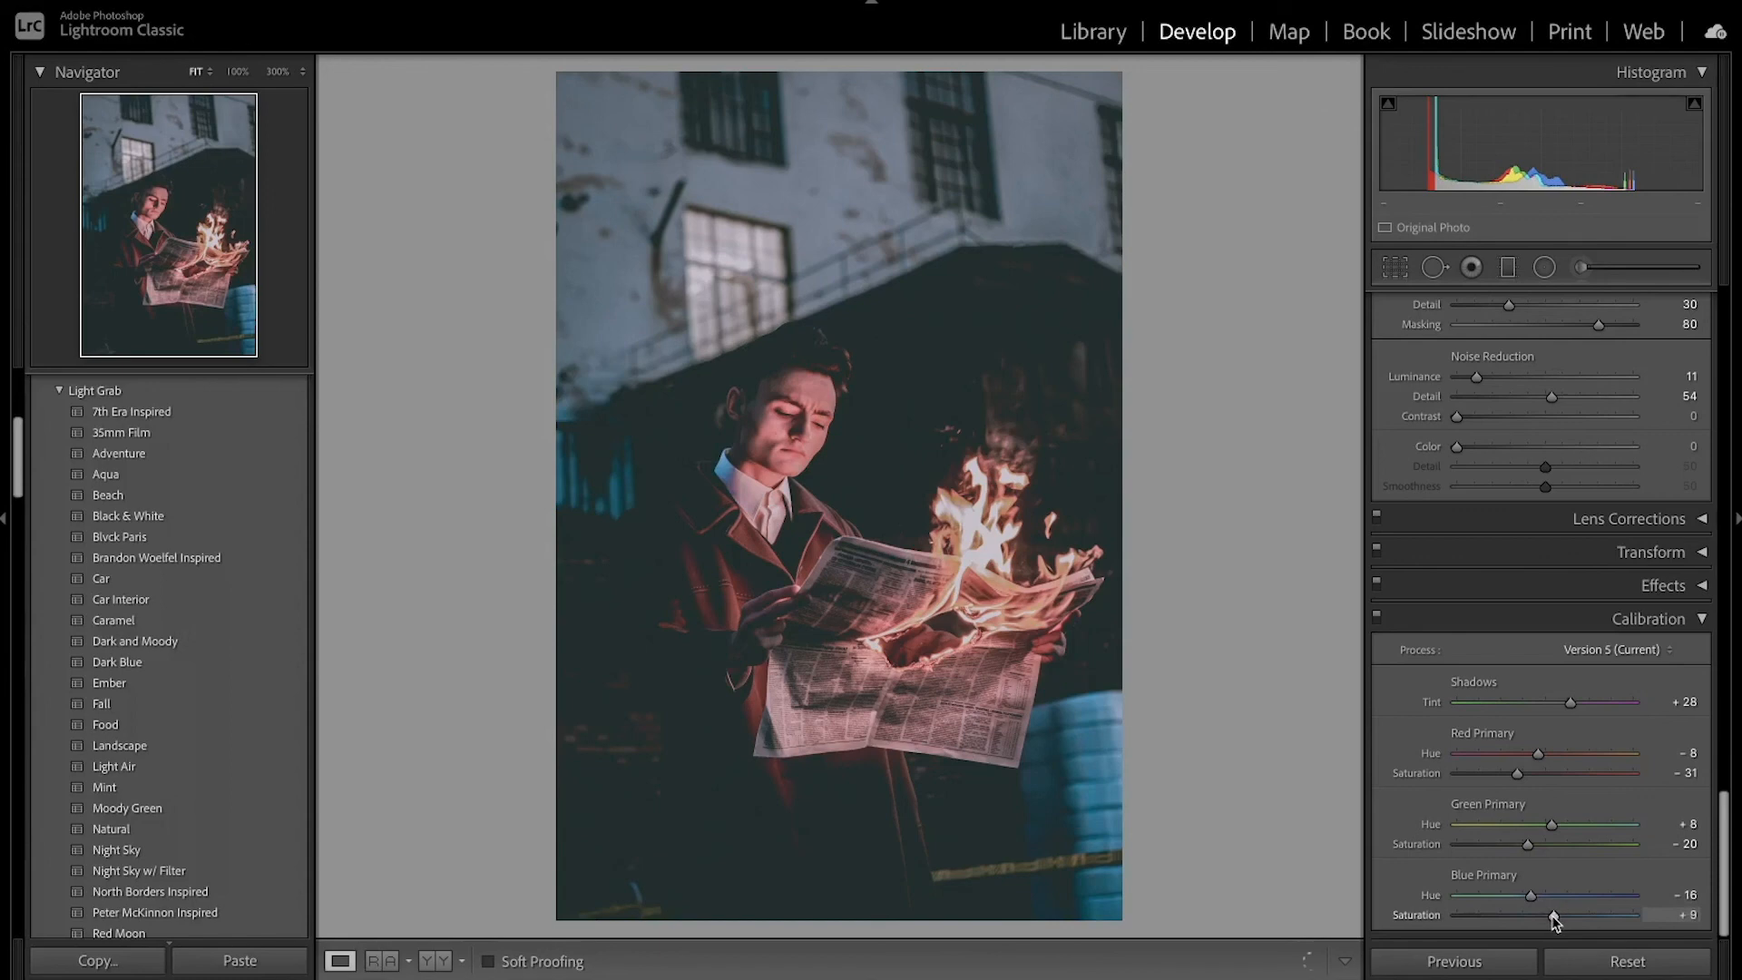
Step: Compare the photo with the calibration off and on, and the original photo with the complete edit
left_click(1377, 616)
left_click(1377, 617)
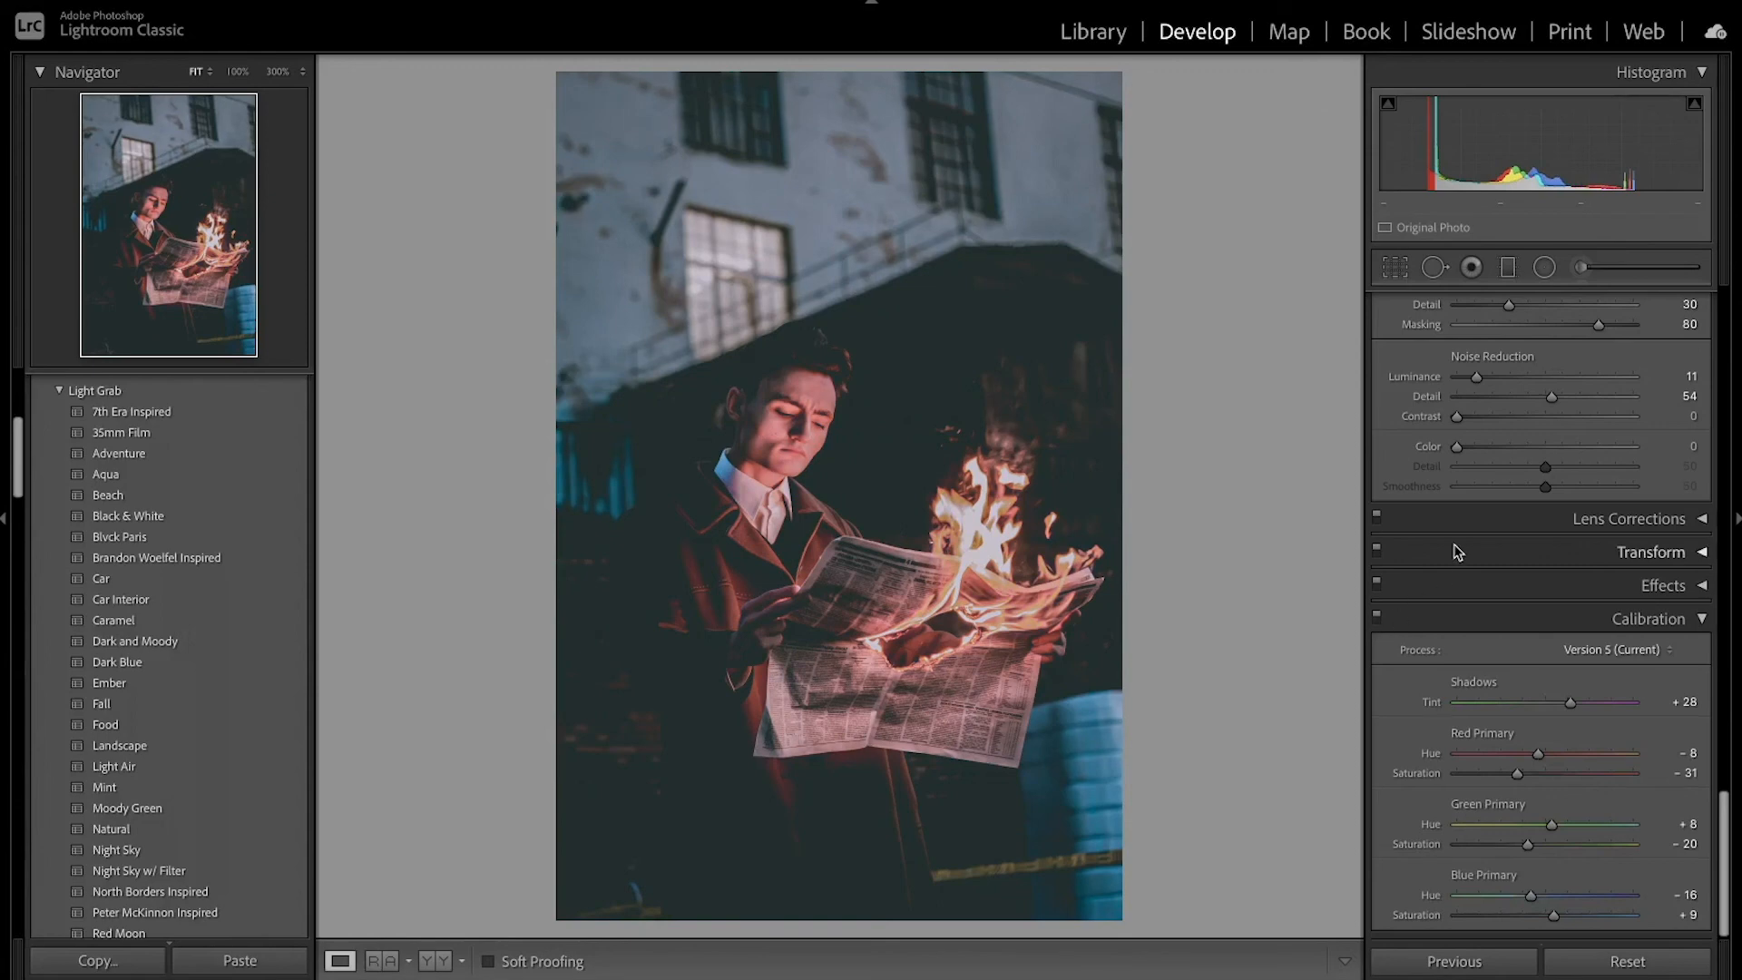
scroll(1456, 548, "up", 10)
scroll(1454, 544, "up", 15)
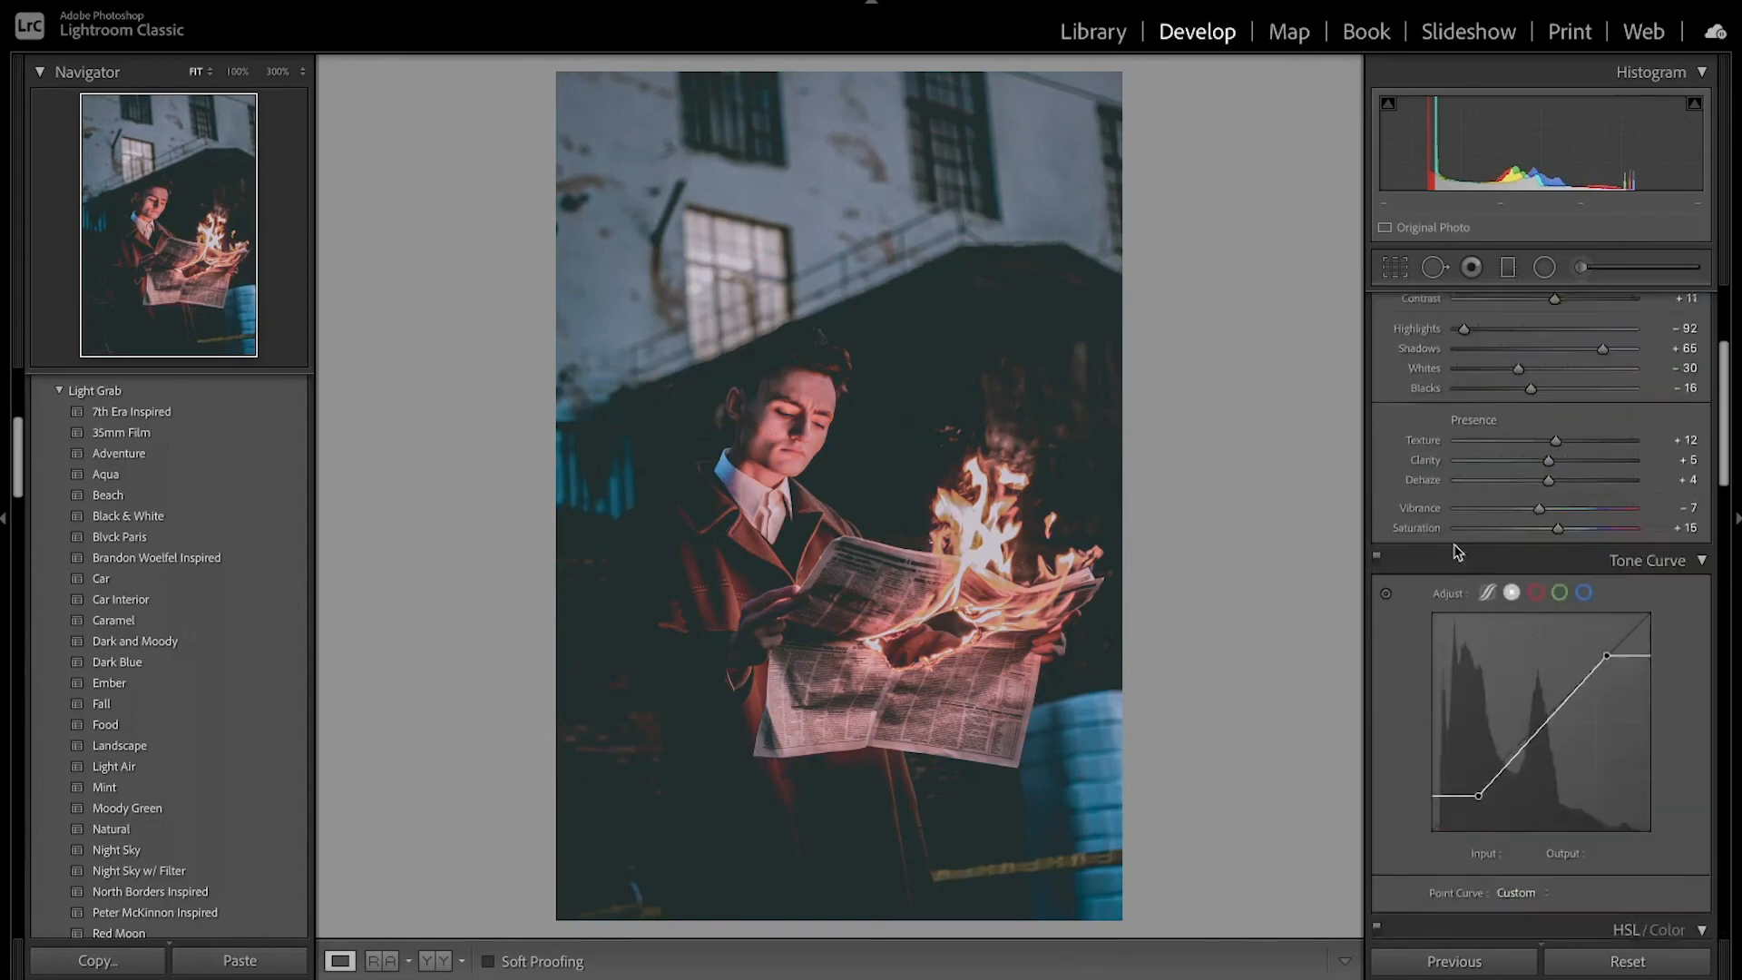
key("backslash")
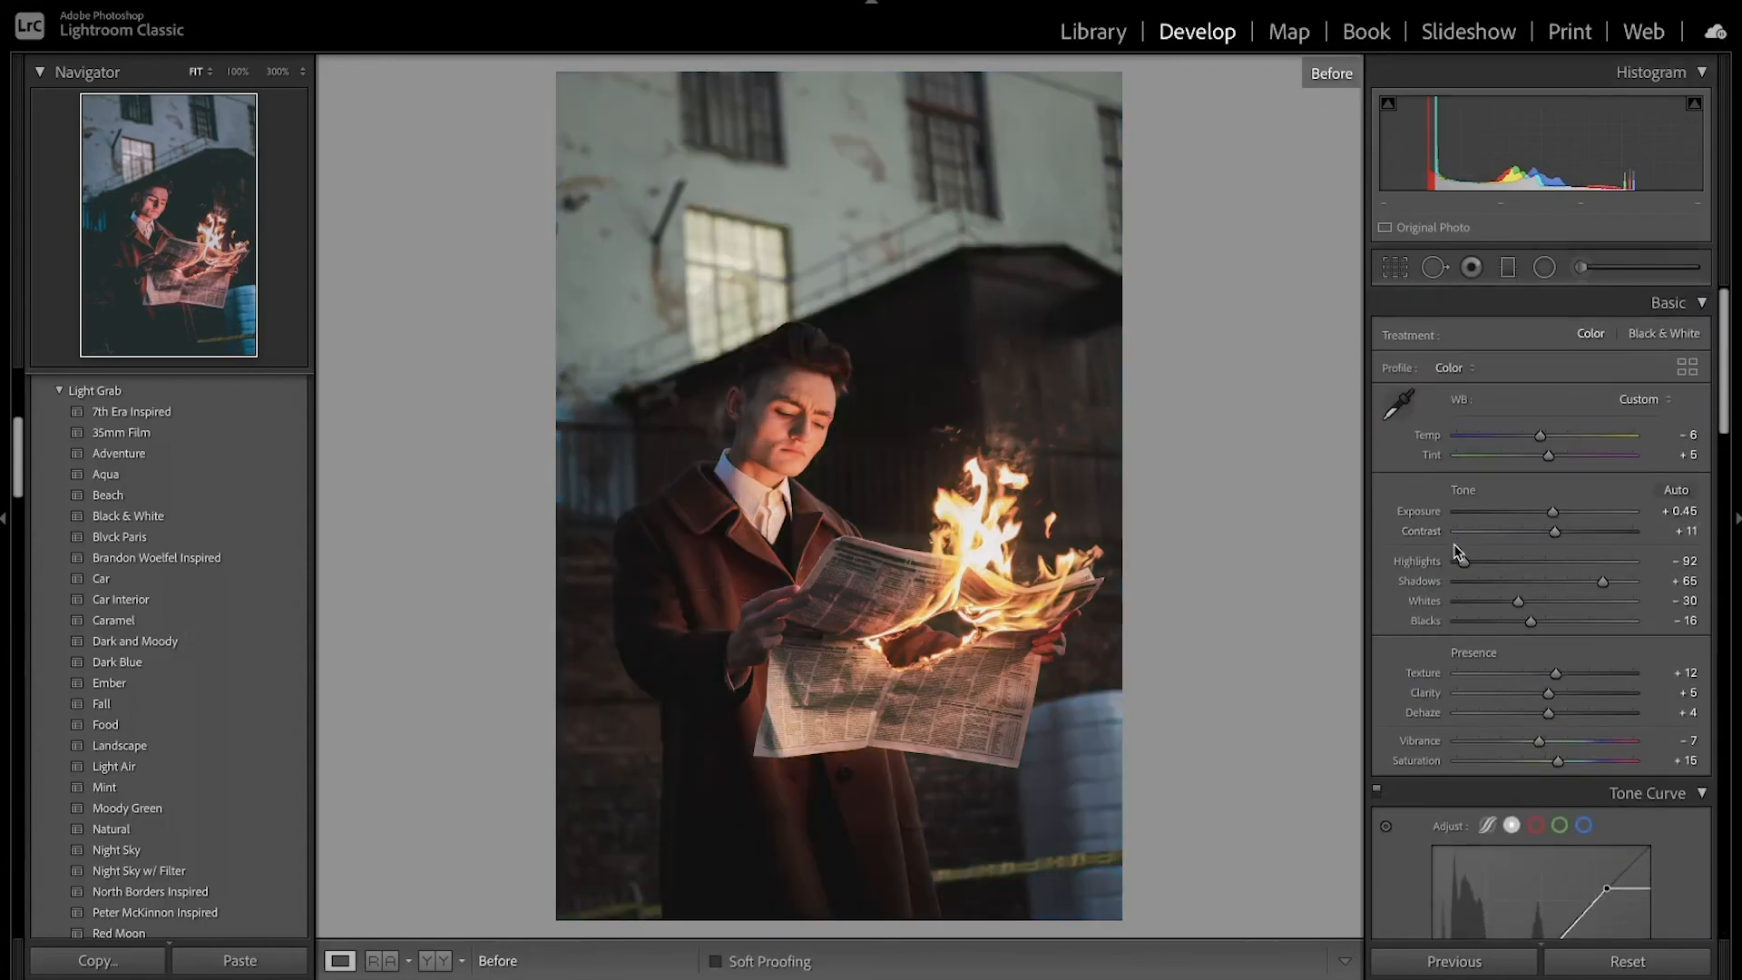
key("backslash")
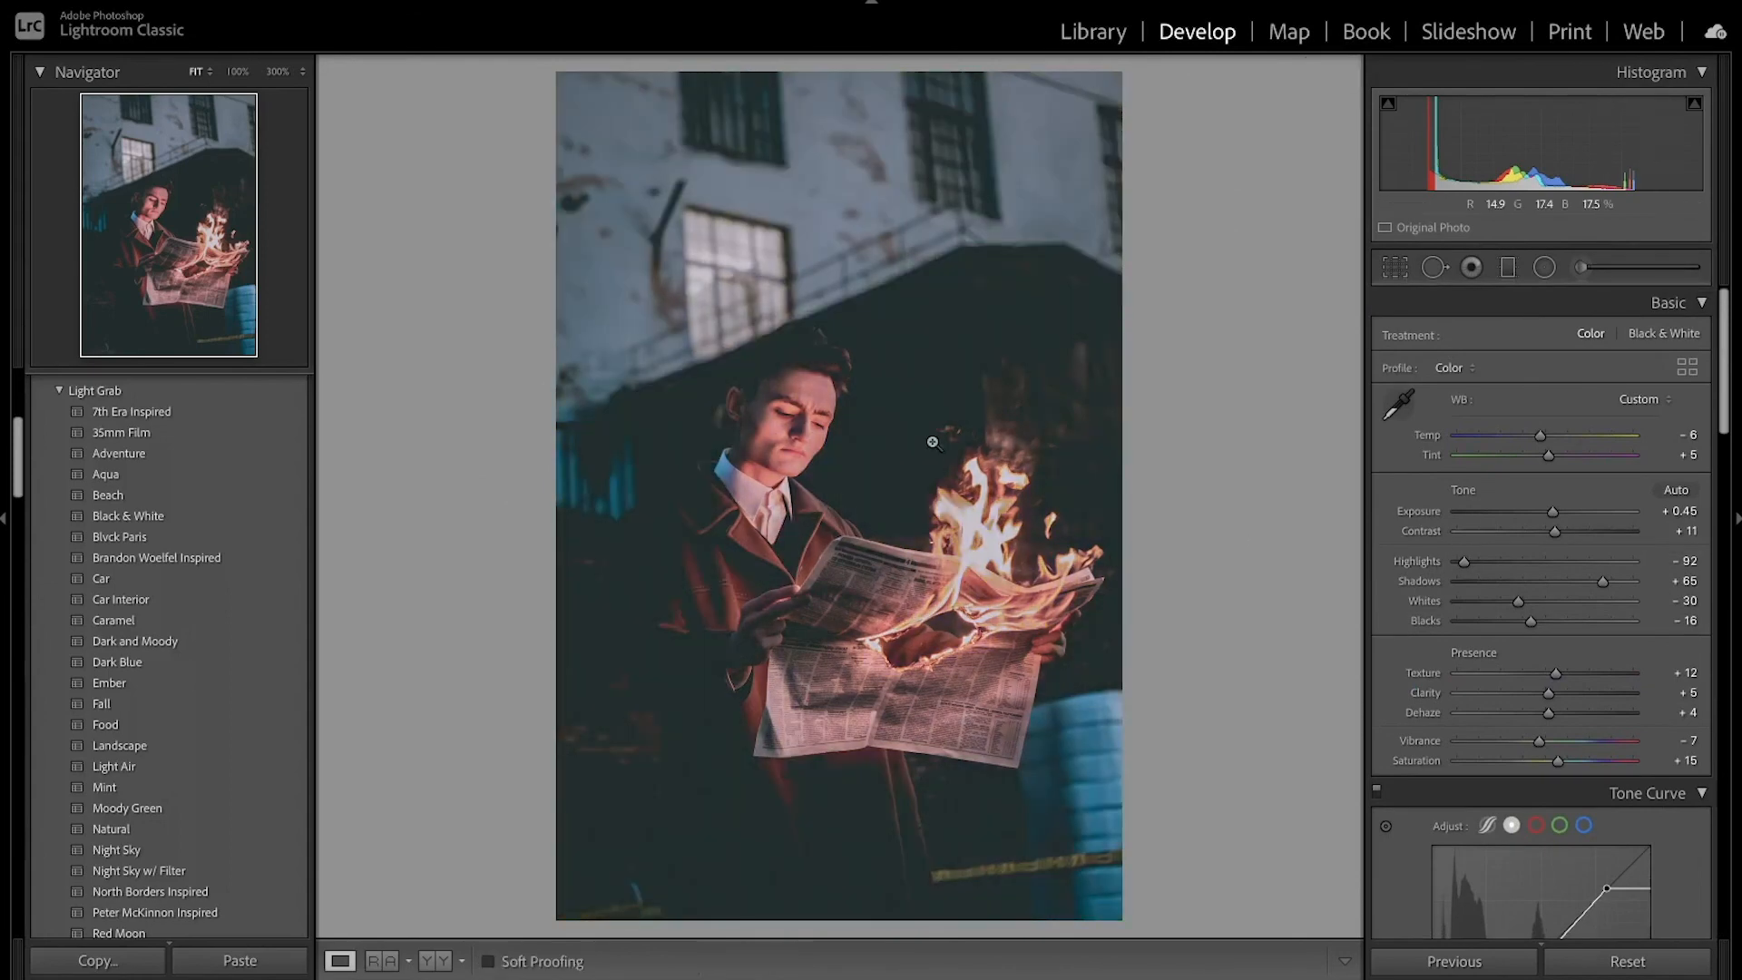